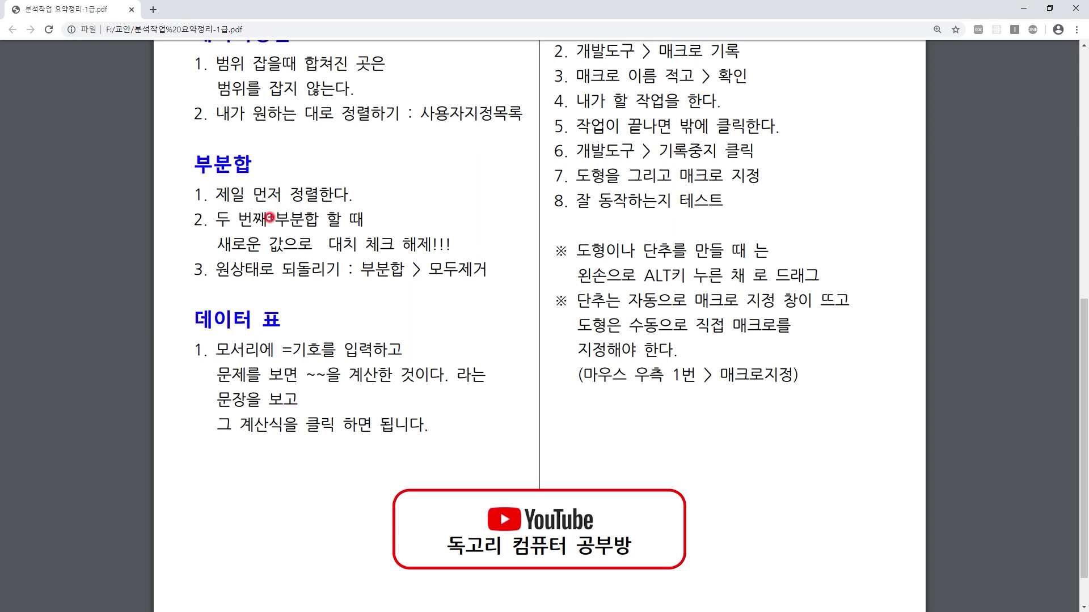
mouse_move(223, 228)
mouse_down()
mouse_move(322, 233)
mouse_move(349, 257)
mouse_move(393, 256)
mouse_up()
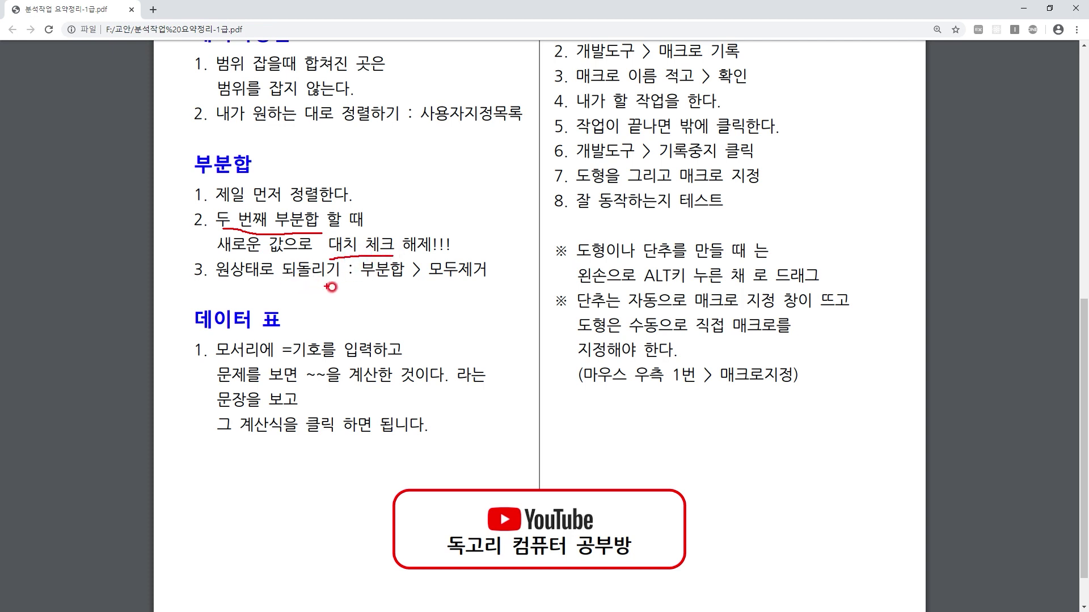
drag(364, 292, 482, 294)
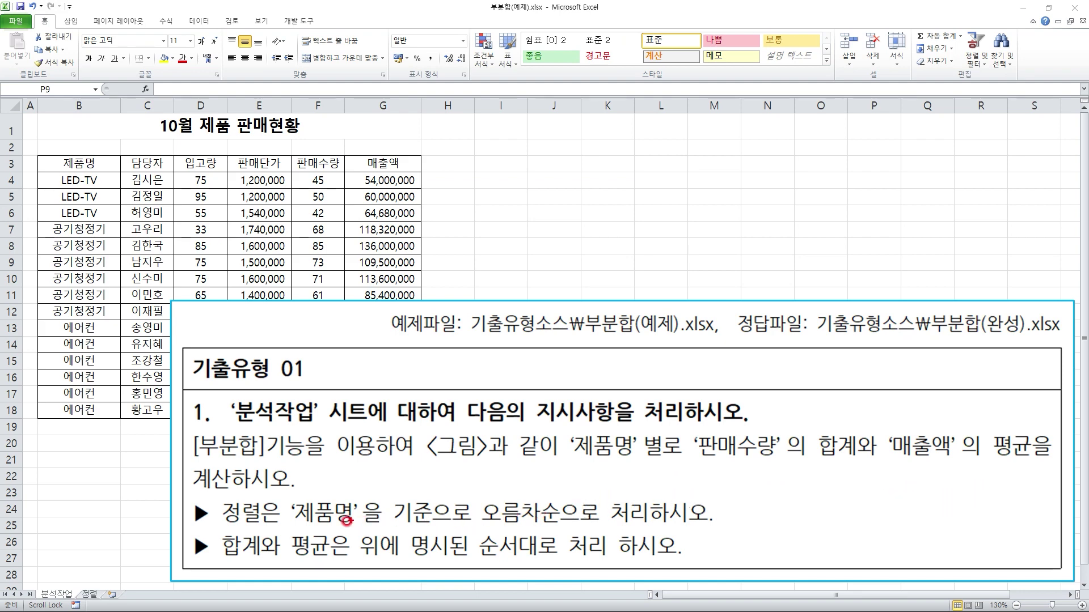
mouse_move(280, 533)
mouse_down()
mouse_move(360, 524)
mouse_move(354, 486)
mouse_move(286, 487)
mouse_move(282, 530)
mouse_up()
mouse_move(472, 533)
mouse_down()
mouse_move(564, 531)
mouse_move(560, 488)
mouse_move(468, 528)
mouse_up()
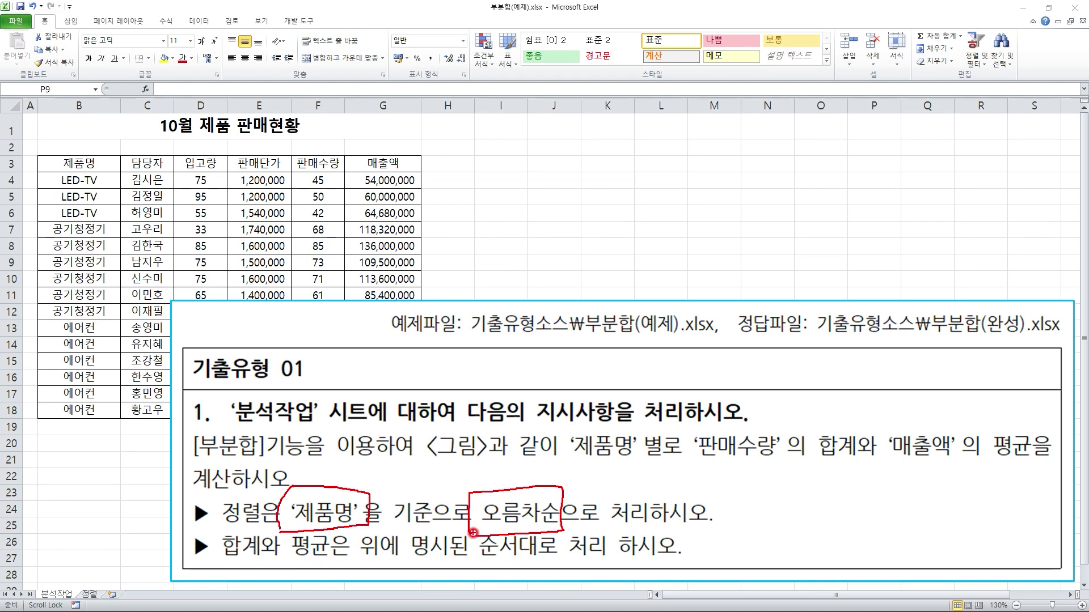
mouse_move(700, 471)
mouse_down()
mouse_move(849, 465)
mouse_move(825, 515)
mouse_move(803, 475)
mouse_move(837, 508)
mouse_up()
mouse_move(886, 479)
mouse_down()
mouse_move(1002, 479)
mouse_move(974, 515)
mouse_move(1010, 515)
mouse_move(1008, 494)
mouse_move(1012, 526)
mouse_up()
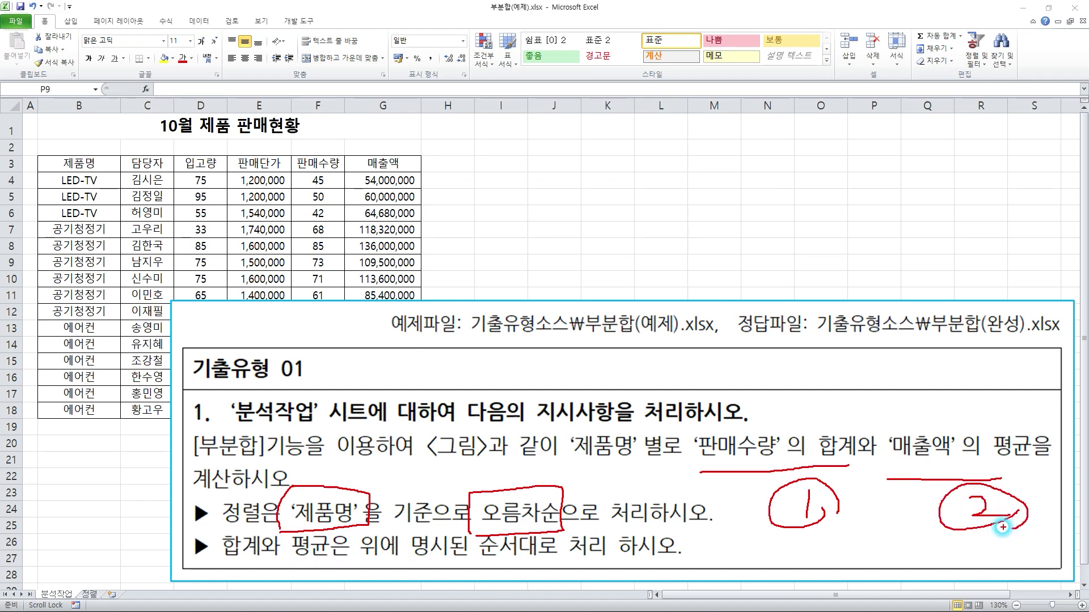
key(Escape)
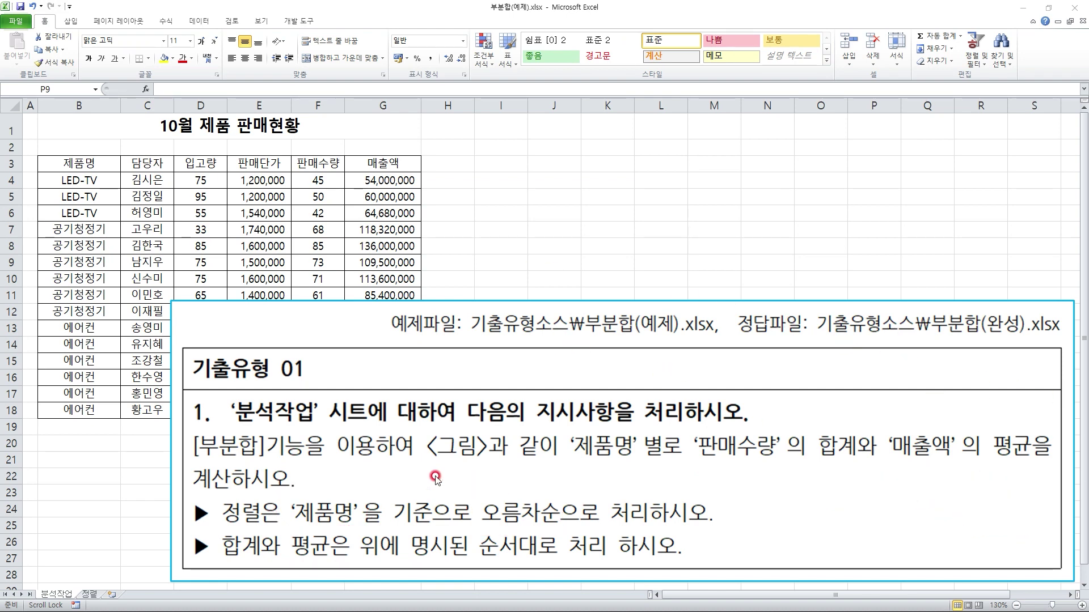
Sort the table B3:G18 by 제품명 values in ascending order (오름차순).
click(86, 164)
drag(86, 164, 405, 408)
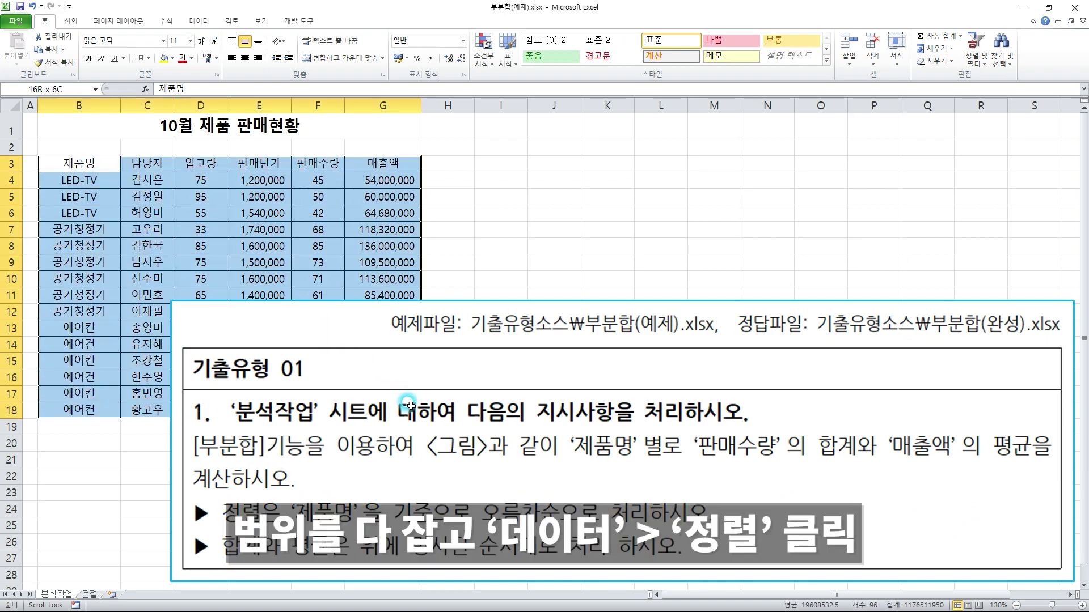
click(199, 21)
click(237, 54)
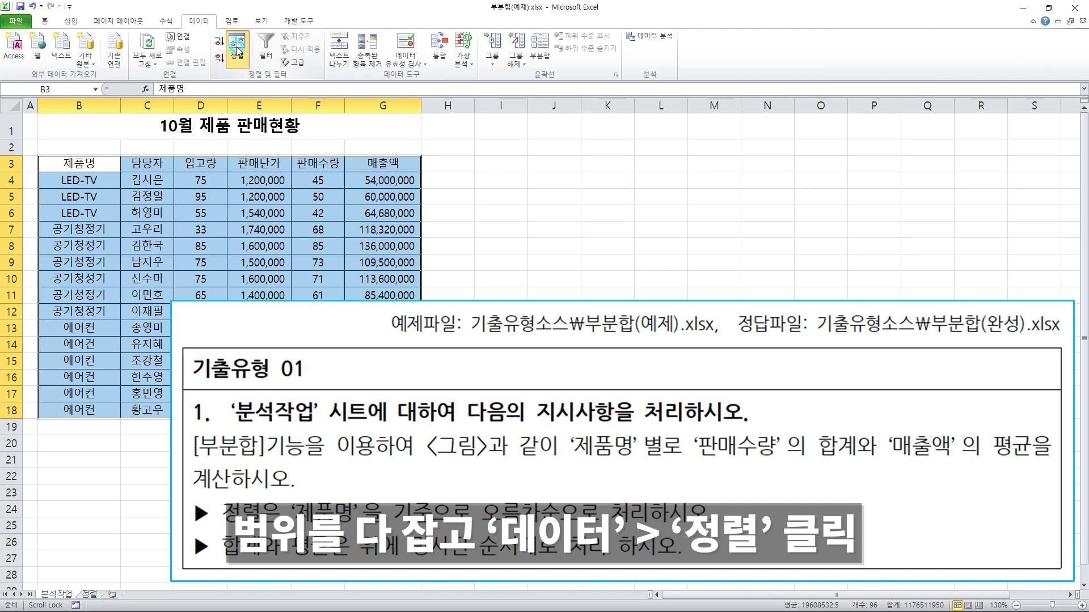
drag(412, 196, 575, 158)
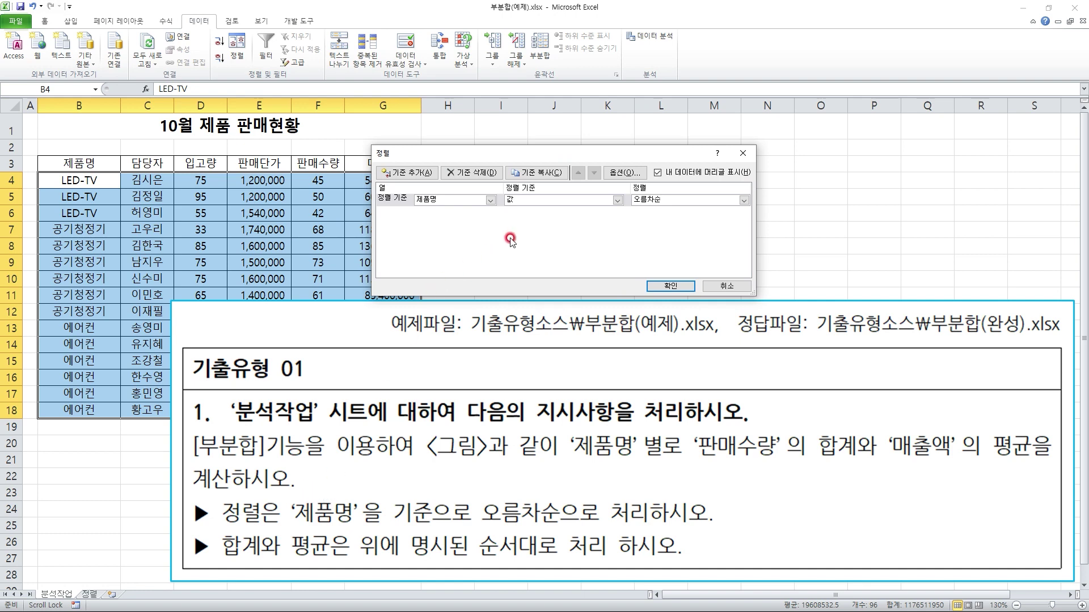
click(492, 200)
click(475, 207)
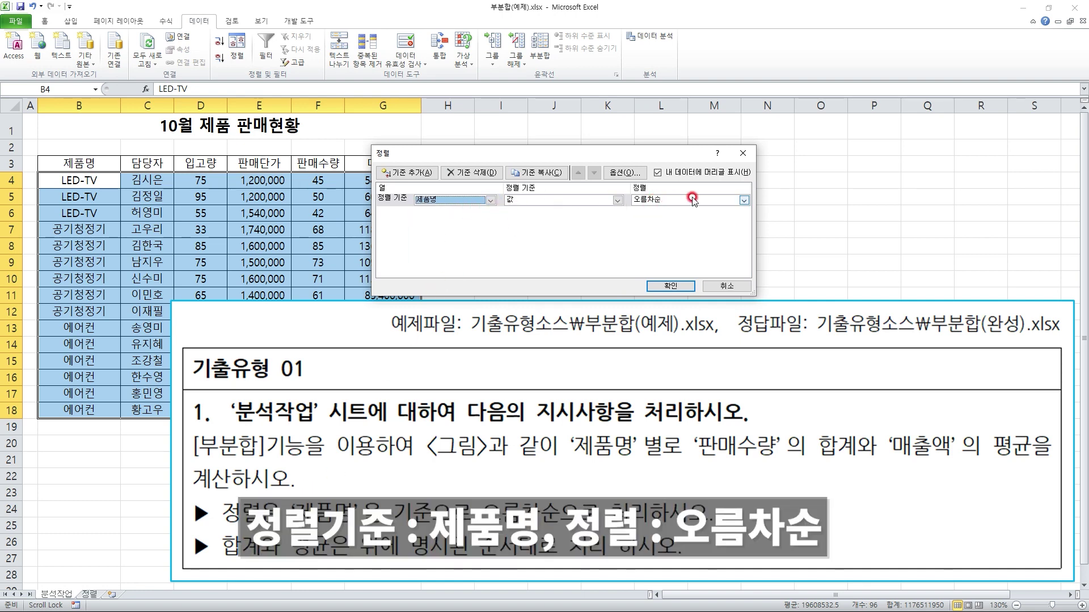
click(745, 200)
click(689, 208)
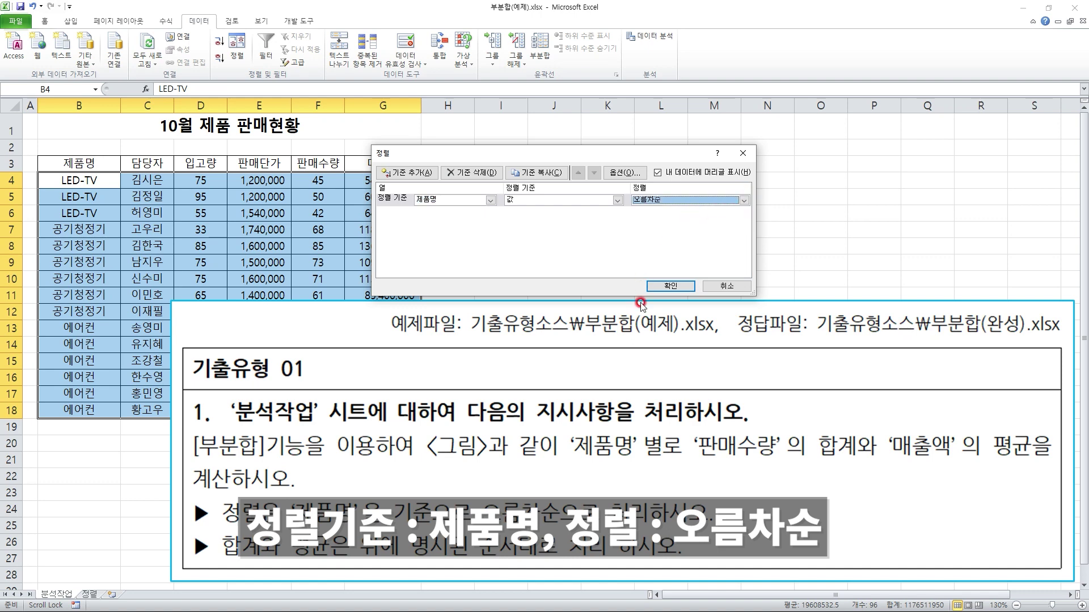
click(671, 287)
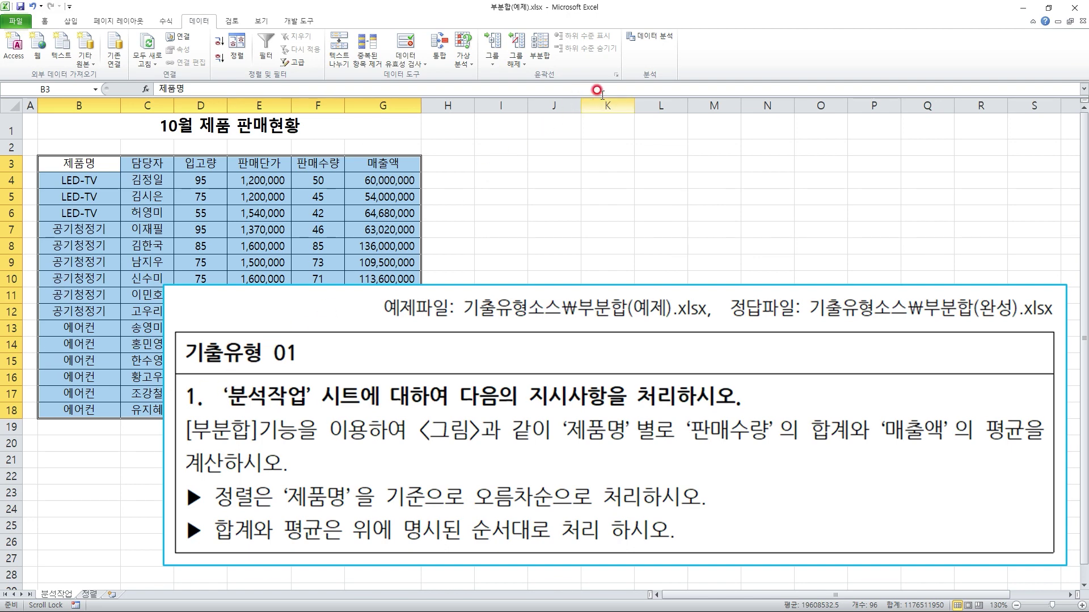
Add a subtotal grouped by 제품명 that uses 합계 on 판매수량 only, with 매출액 excluded.
click(543, 45)
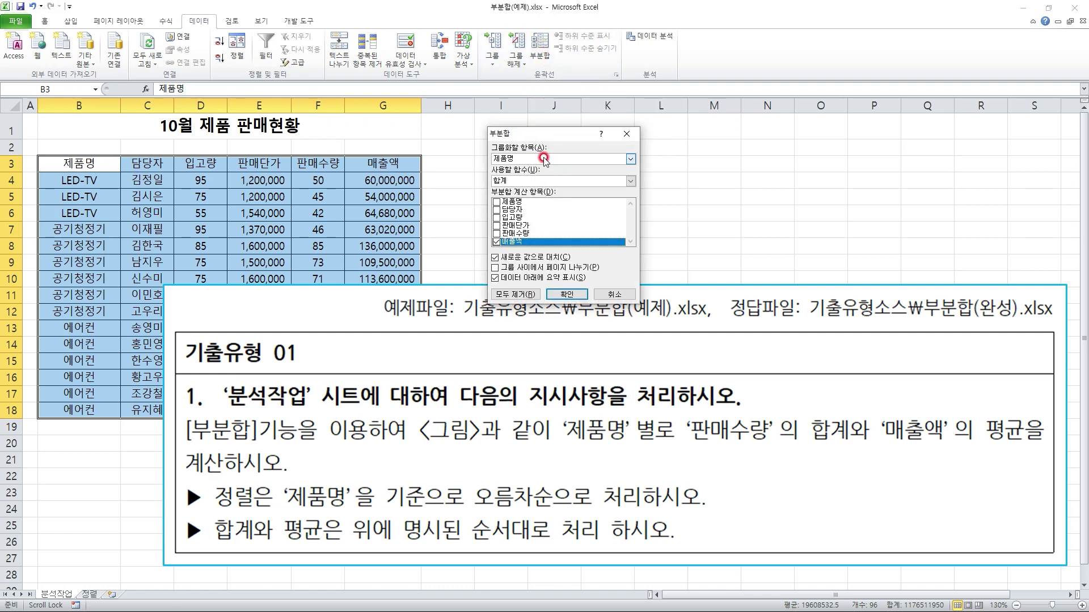
click(621, 161)
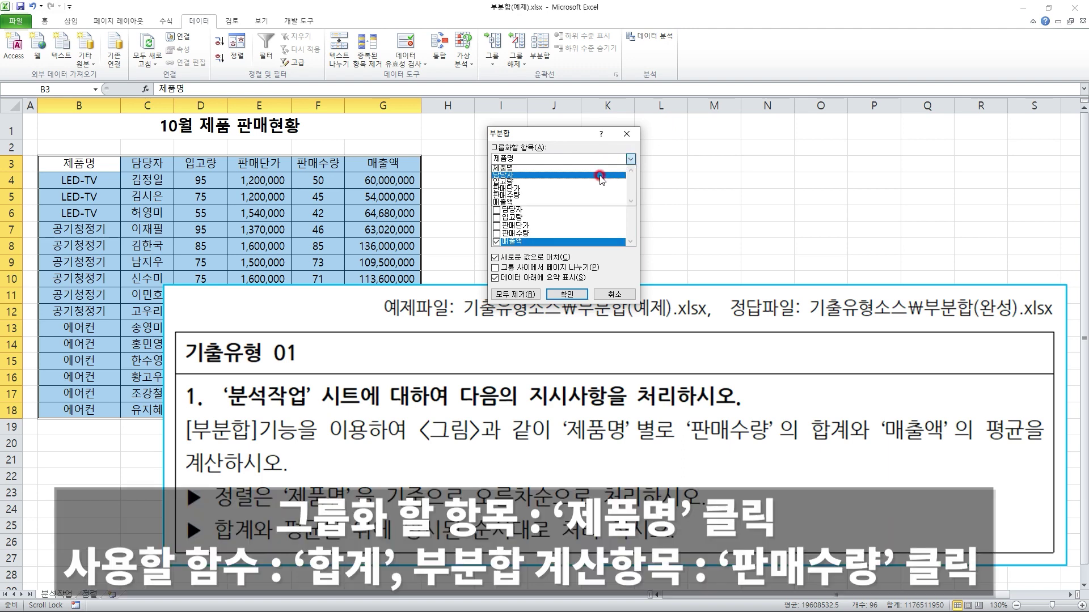
click(538, 169)
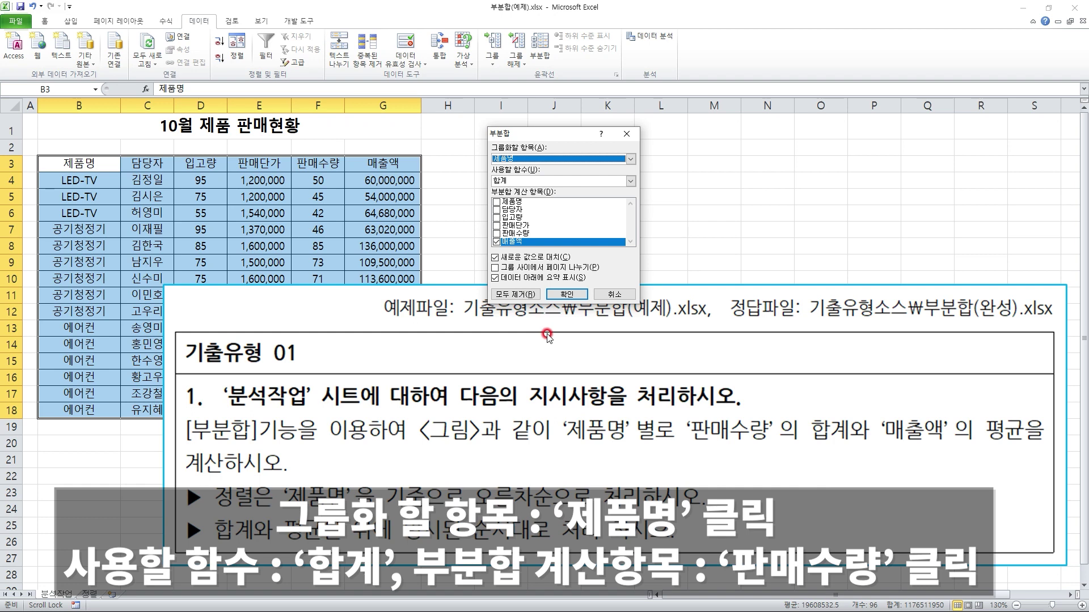
mouse_move(701, 452)
mouse_down()
mouse_move(838, 450)
mouse_move(816, 488)
mouse_move(785, 454)
mouse_move(822, 476)
mouse_move(816, 484)
mouse_up()
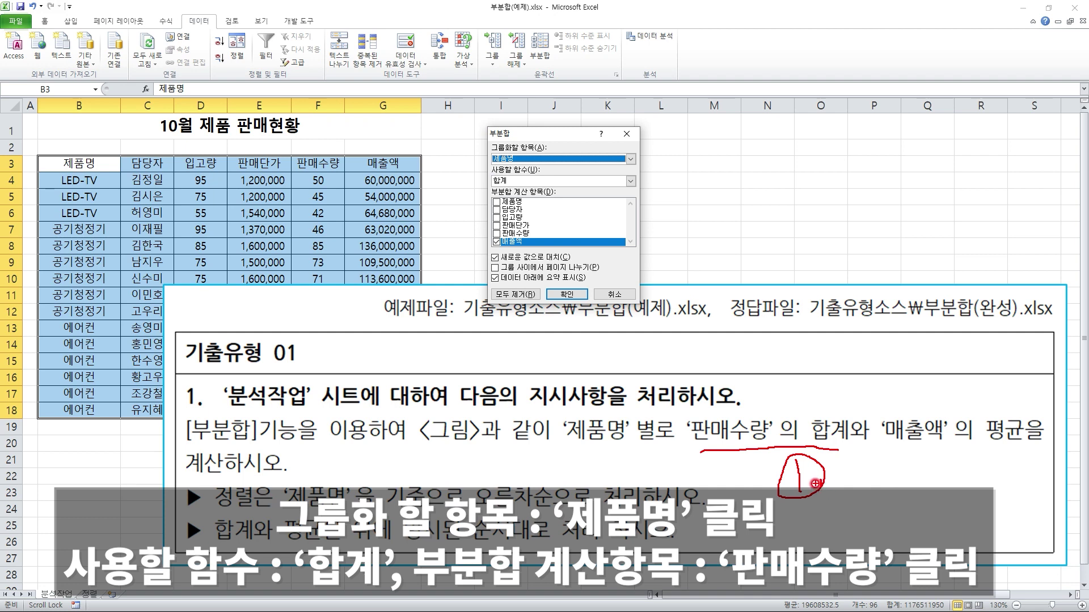
key(Escape)
click(631, 182)
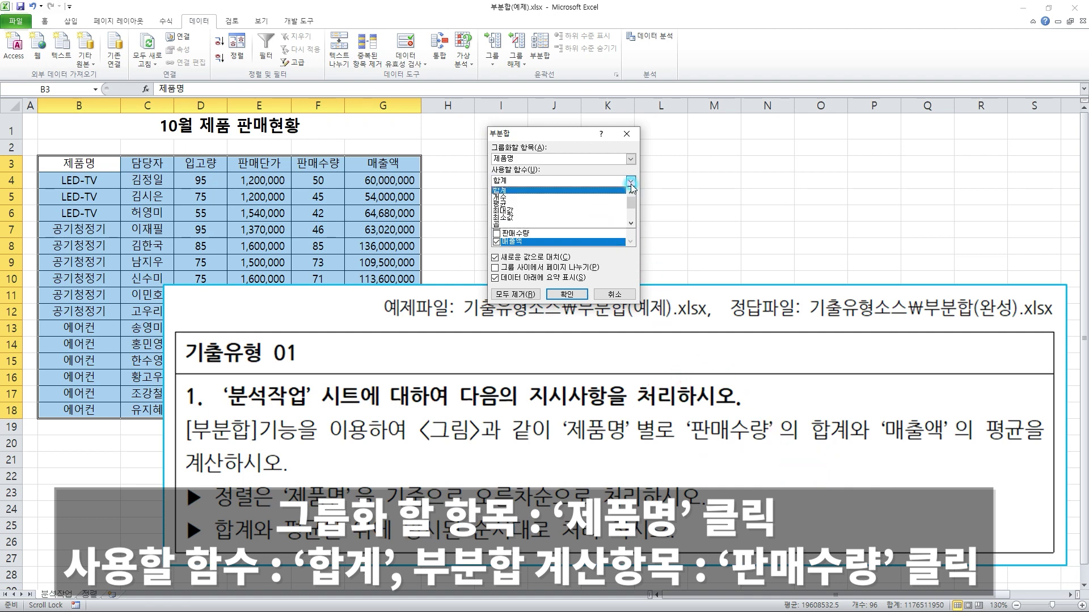
click(592, 192)
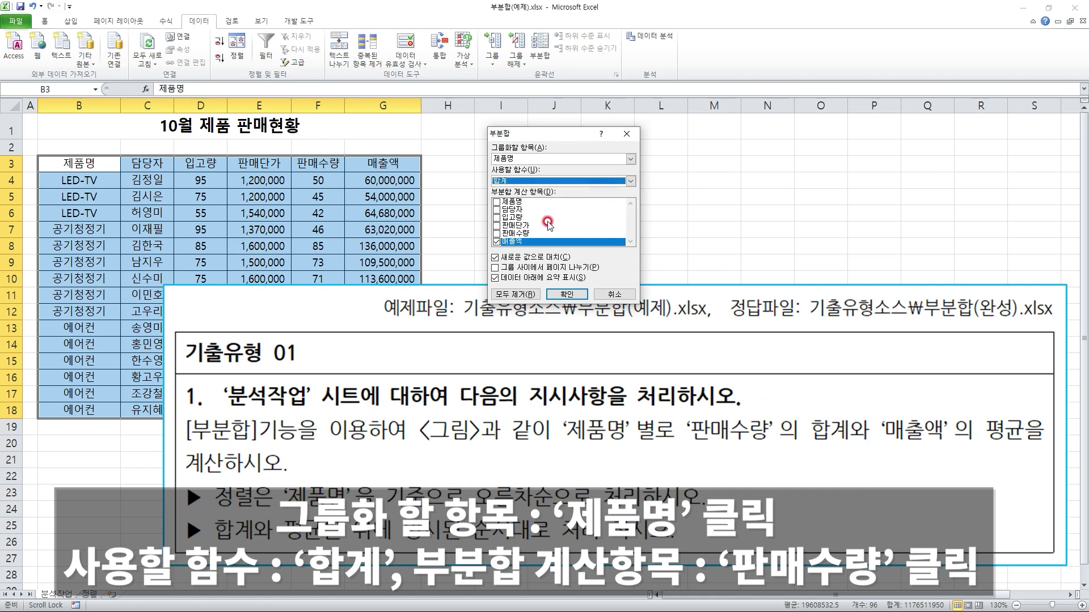
click(496, 234)
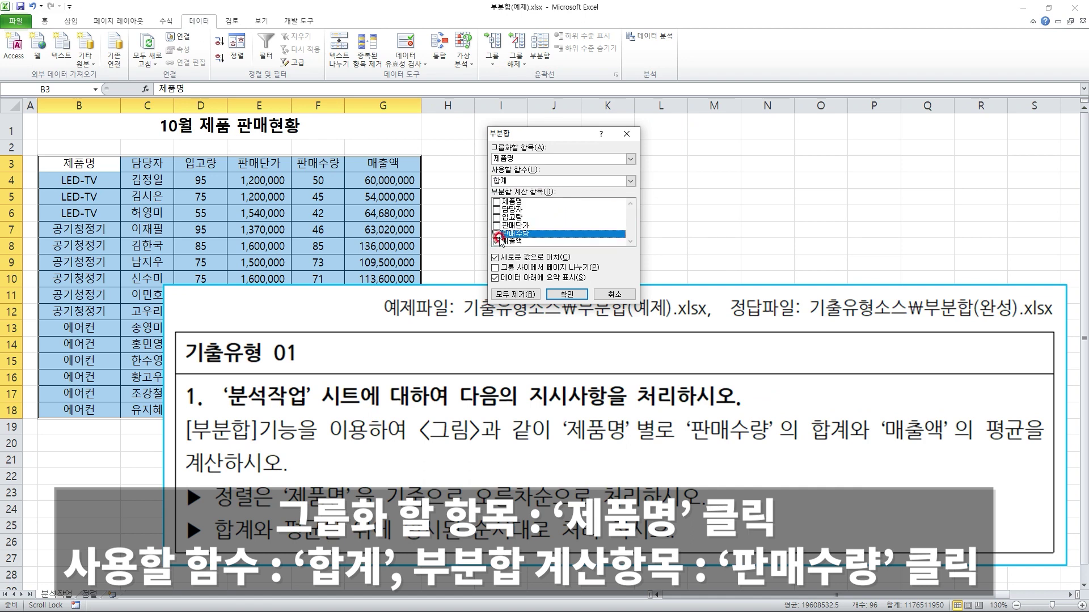
click(497, 241)
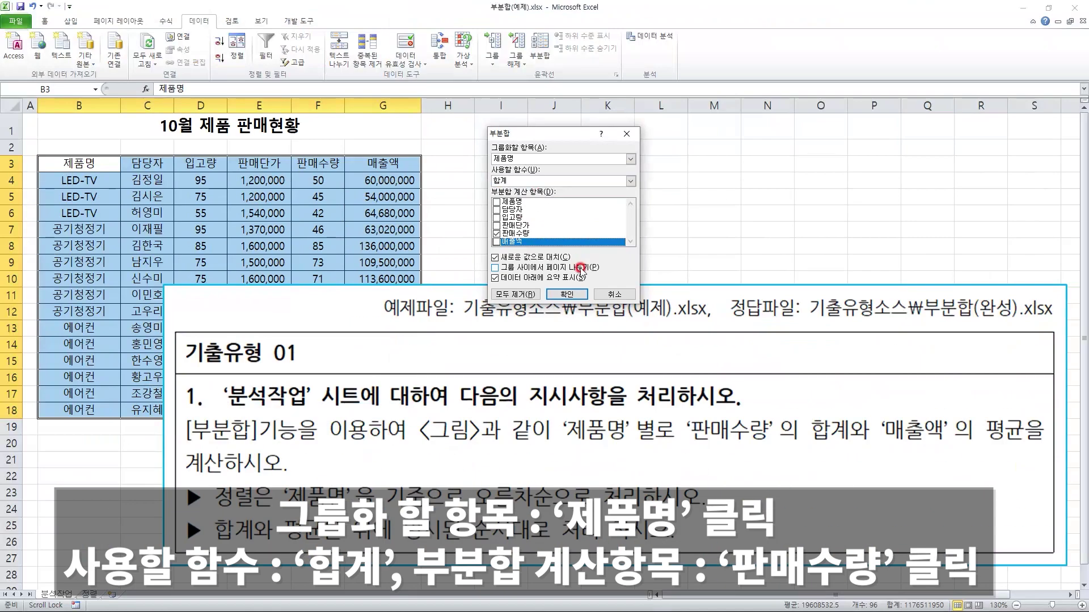
click(568, 294)
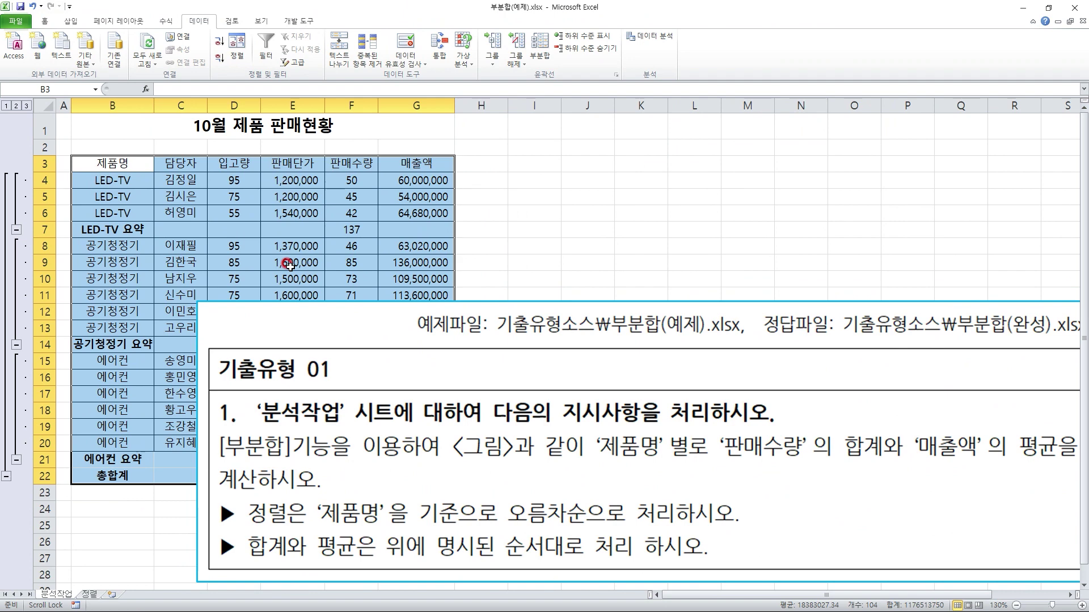
Add a second subtotal by 제품명 using 평균 on 매출액 only, with 새로운 값으로 대치 turned off.
click(540, 52)
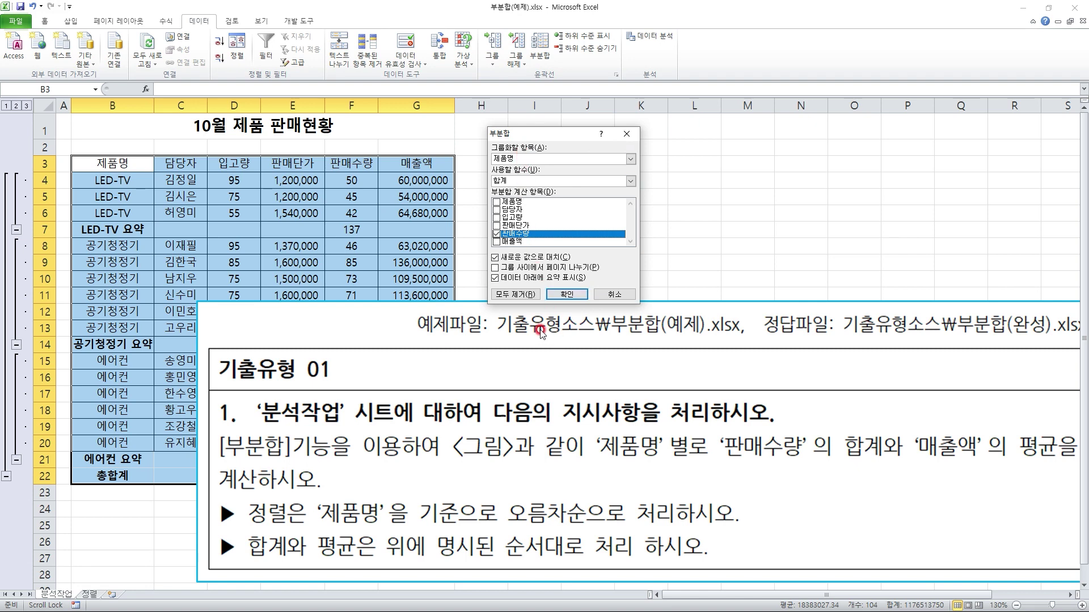
click(497, 257)
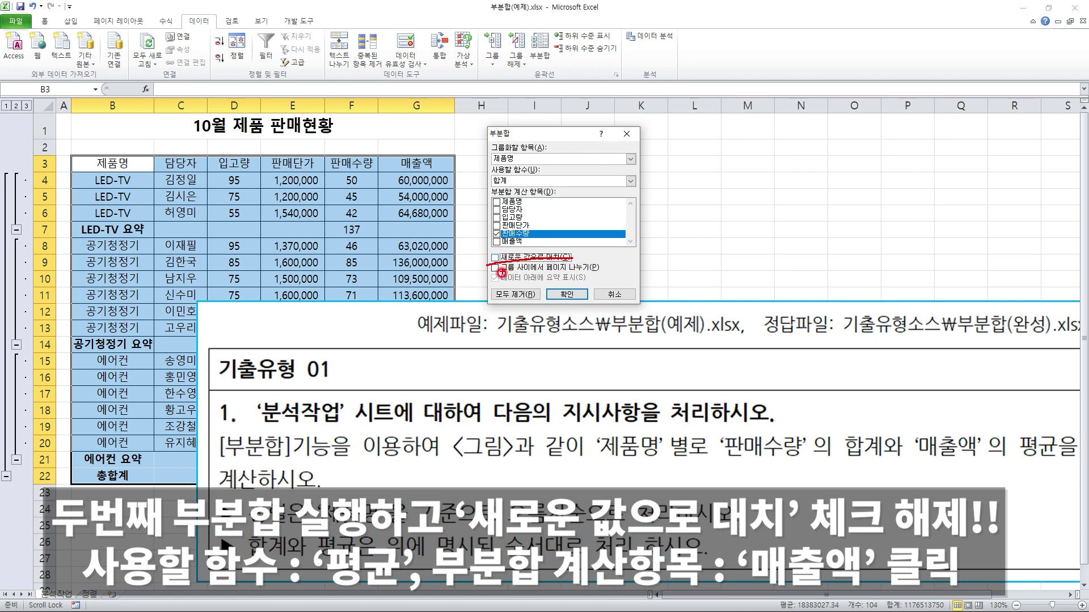
drag(913, 466, 1043, 472)
click(513, 181)
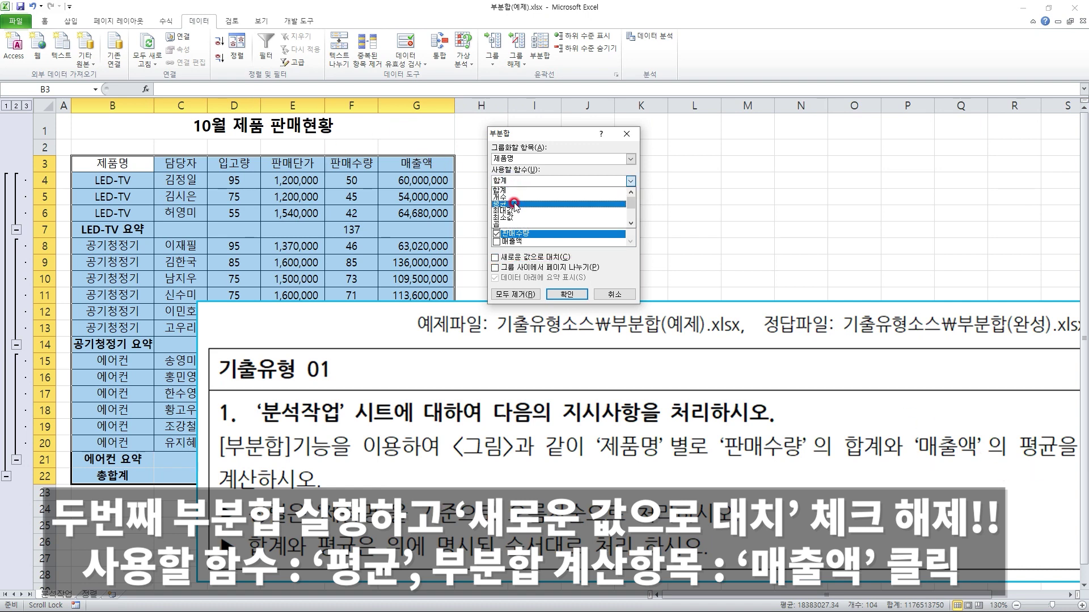
click(514, 204)
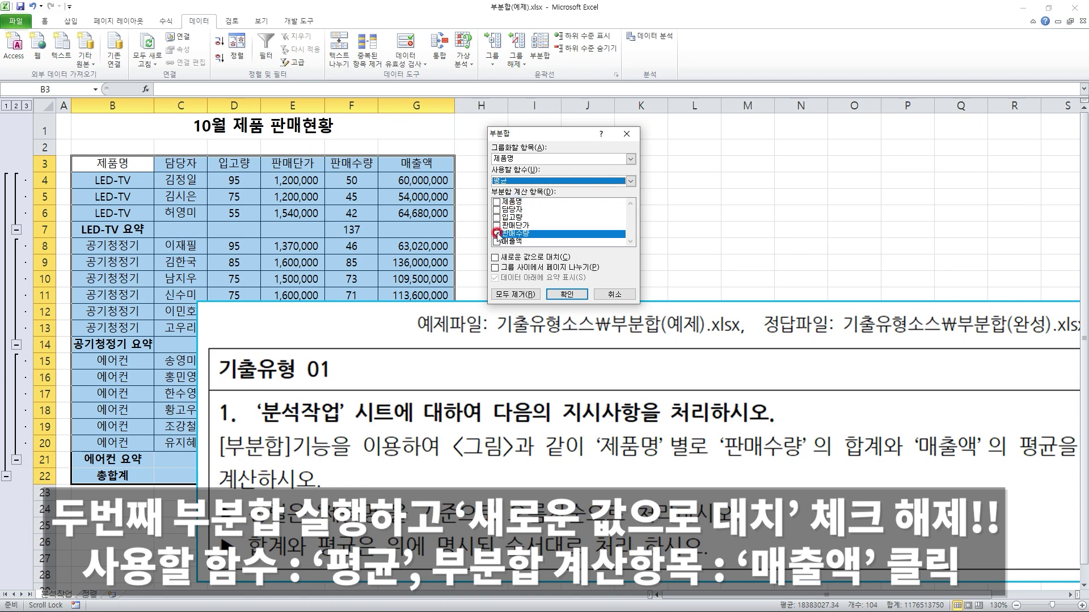
click(497, 233)
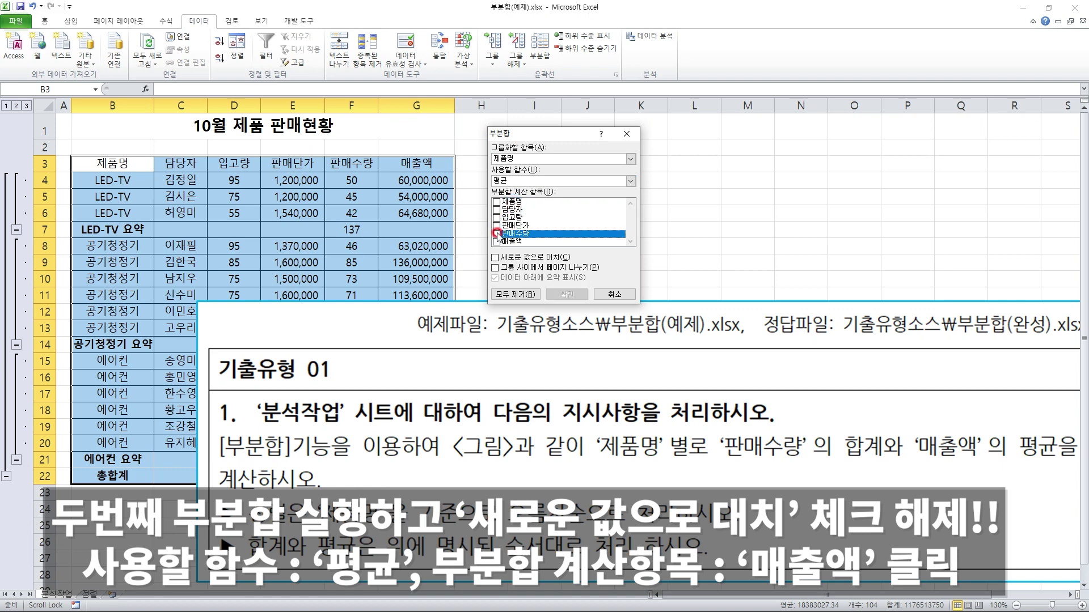
click(497, 241)
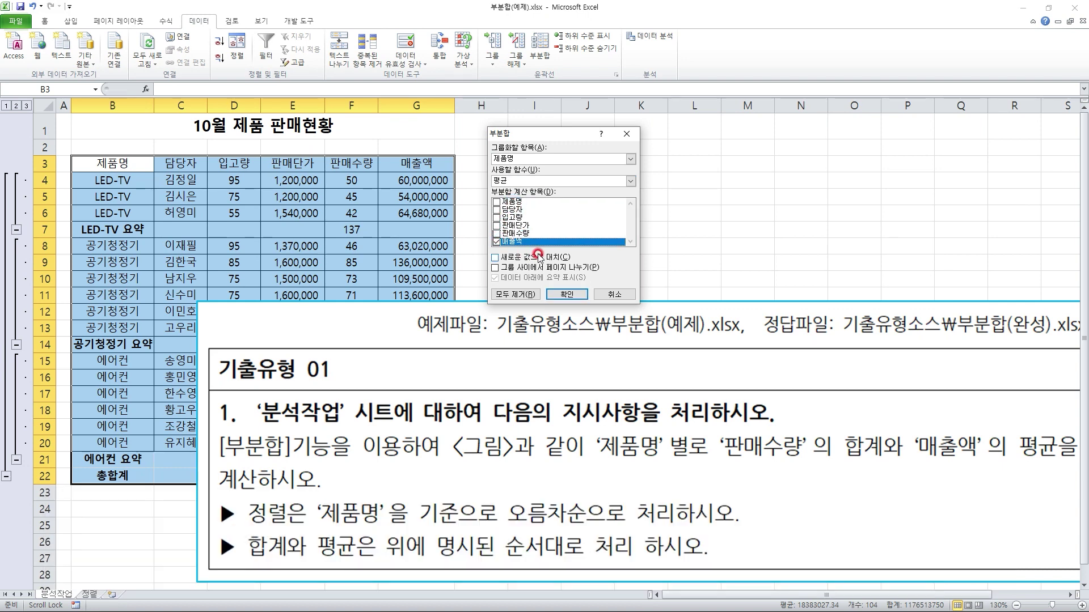
click(568, 295)
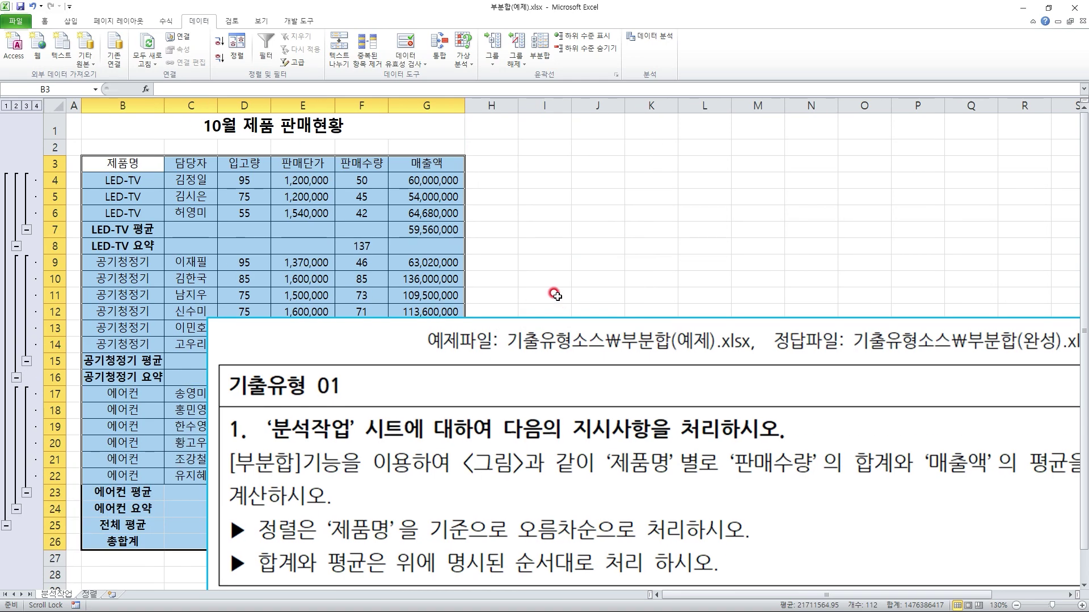
Move the 기출유형 01 instruction picture beside the table, starting around column H, so it no longer covers the data.
click(554, 261)
drag(468, 363, 749, 276)
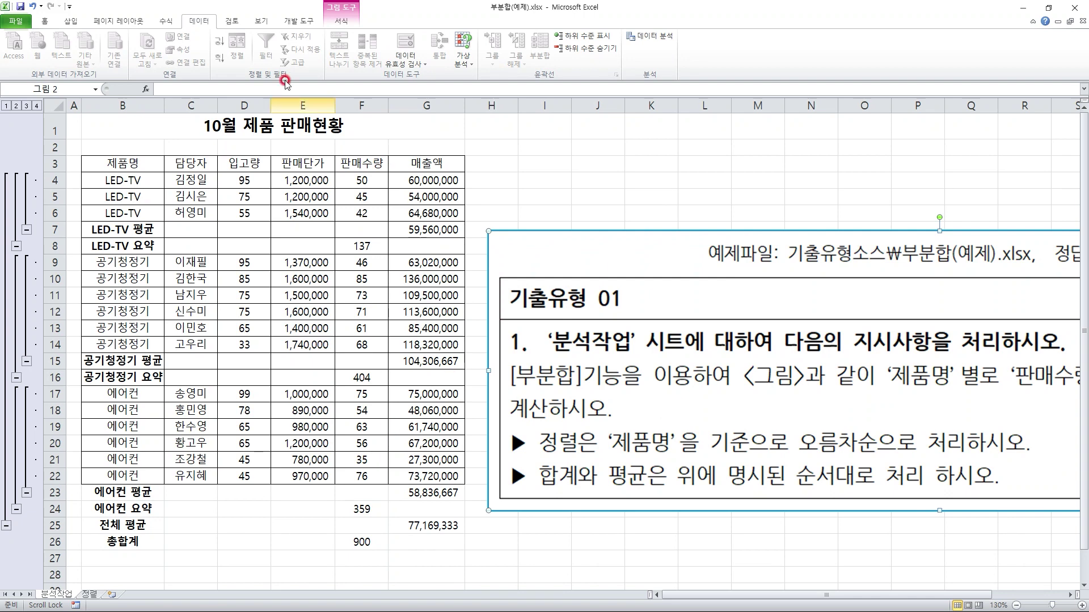
On the 정렬 sheet, set up a sort of table B3:H18 by 지역 values with 사용자 지정 목록 as the order.
key(ctrl+Page_Down)
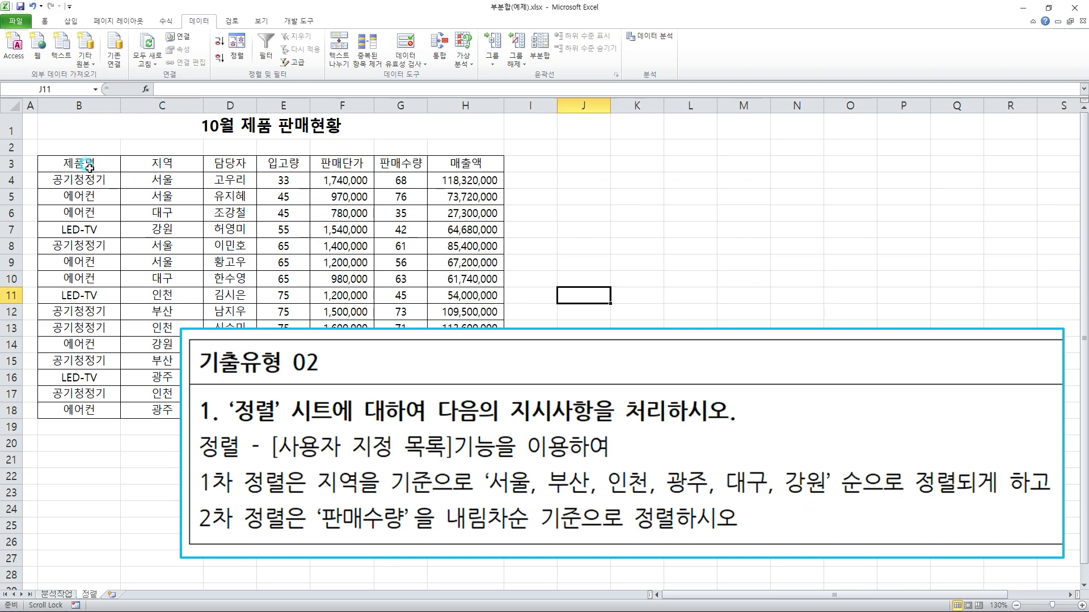
drag(69, 161, 498, 416)
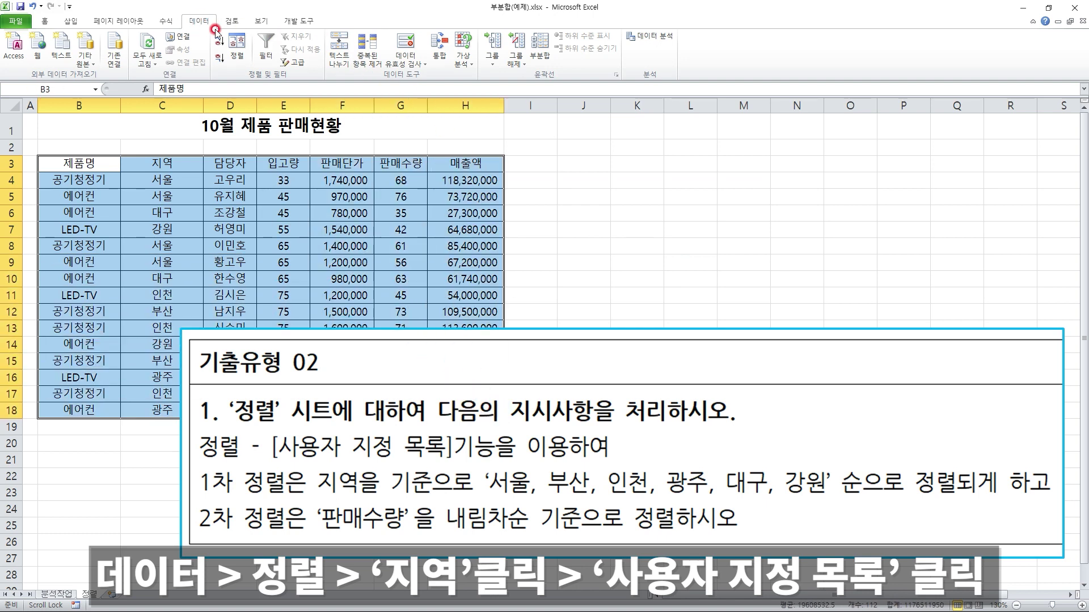
click(238, 45)
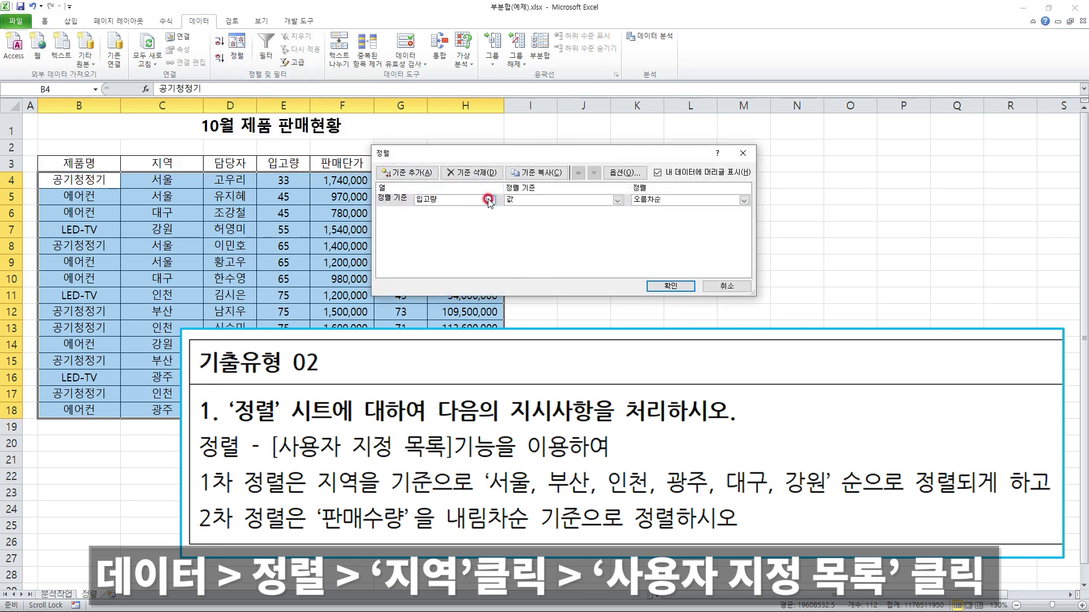
click(491, 201)
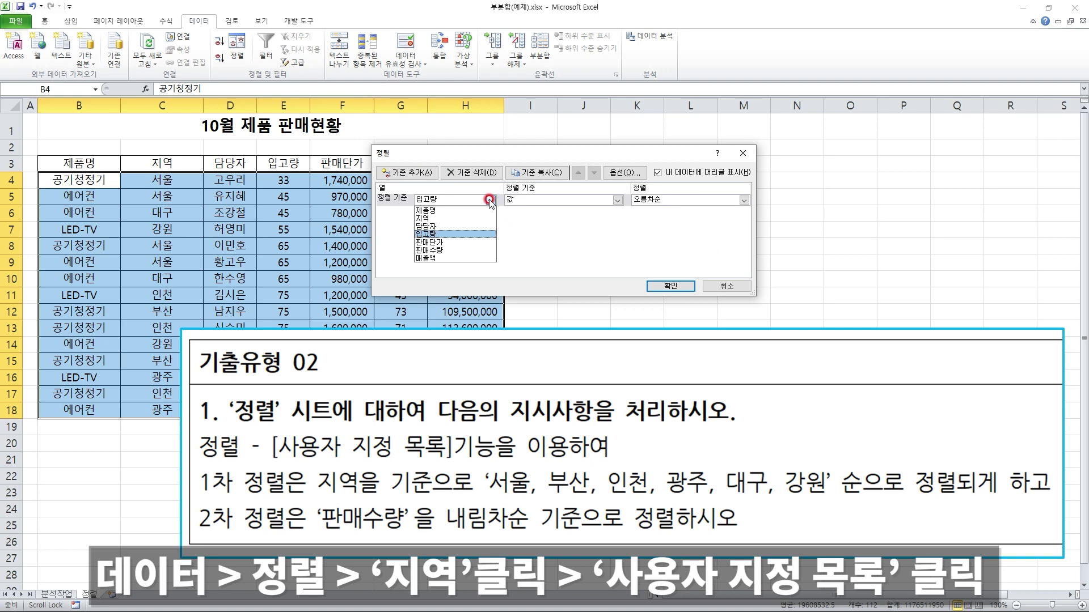
click(466, 219)
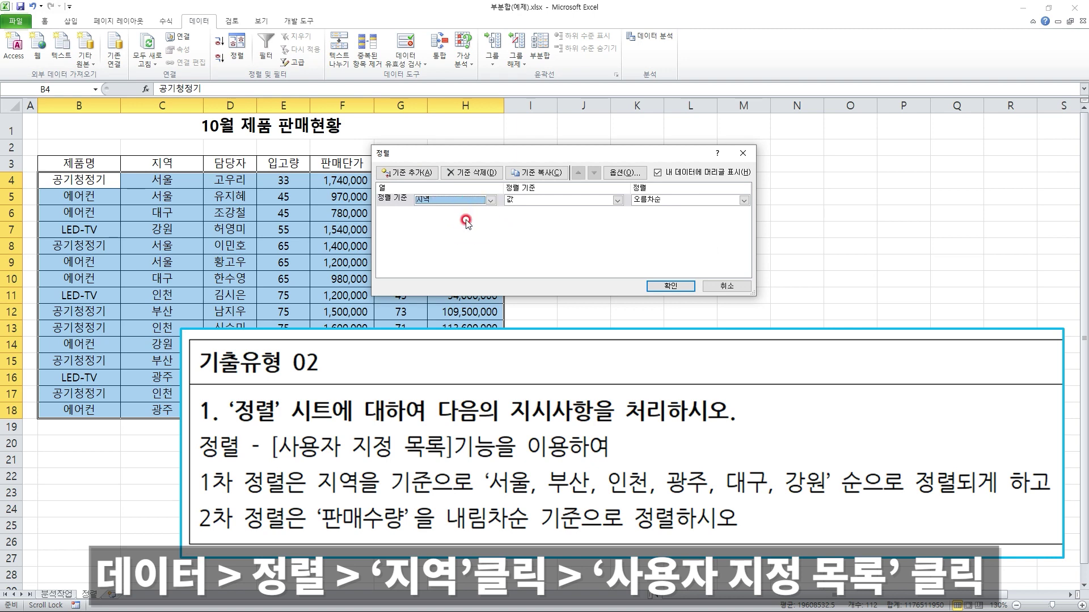
click(741, 204)
click(693, 227)
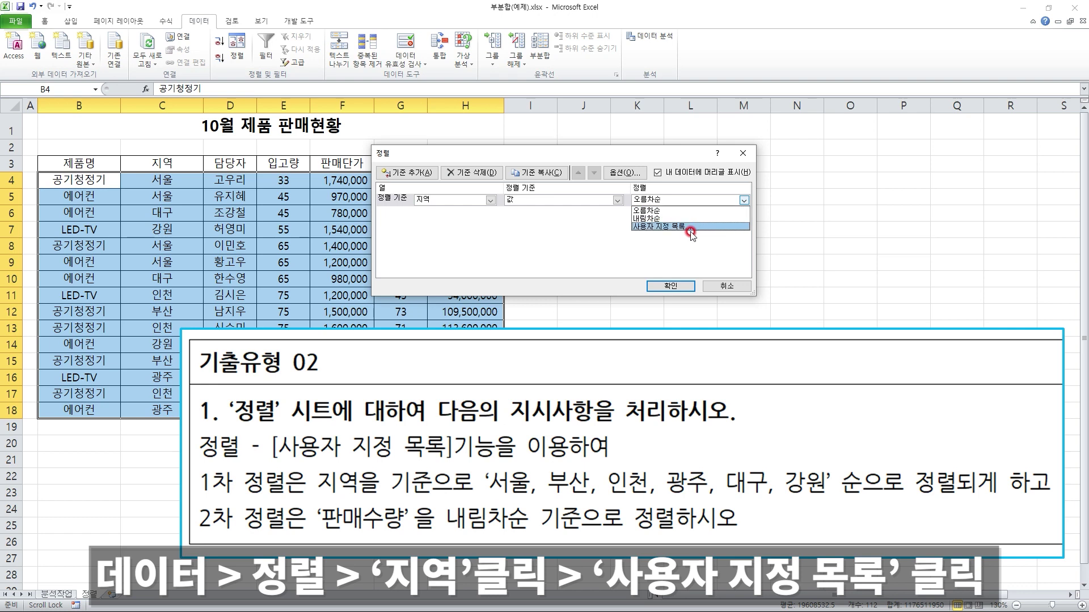
click(691, 231)
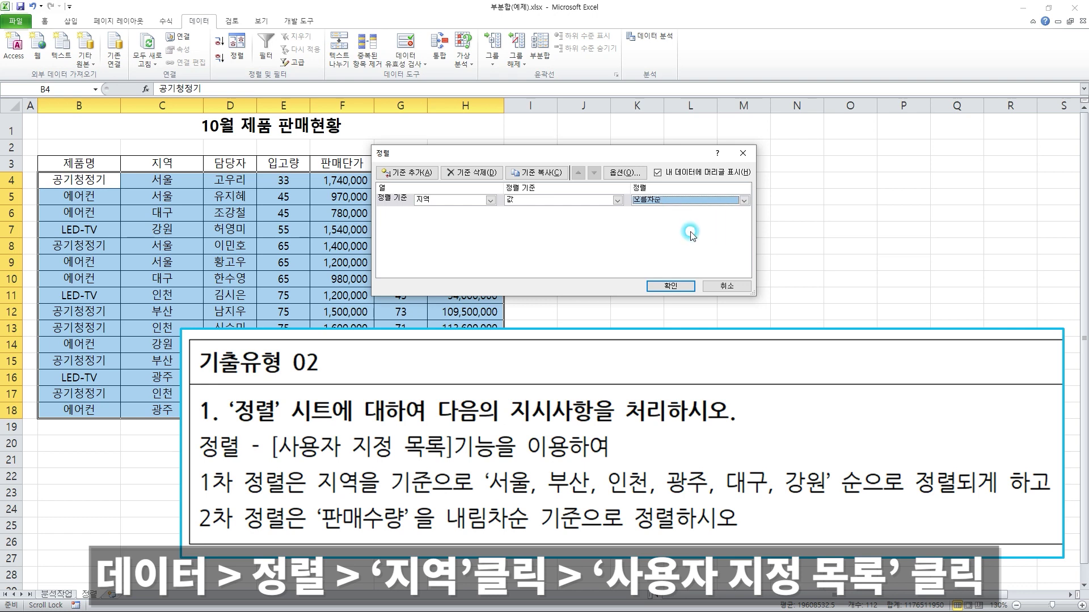
click(744, 202)
click(696, 227)
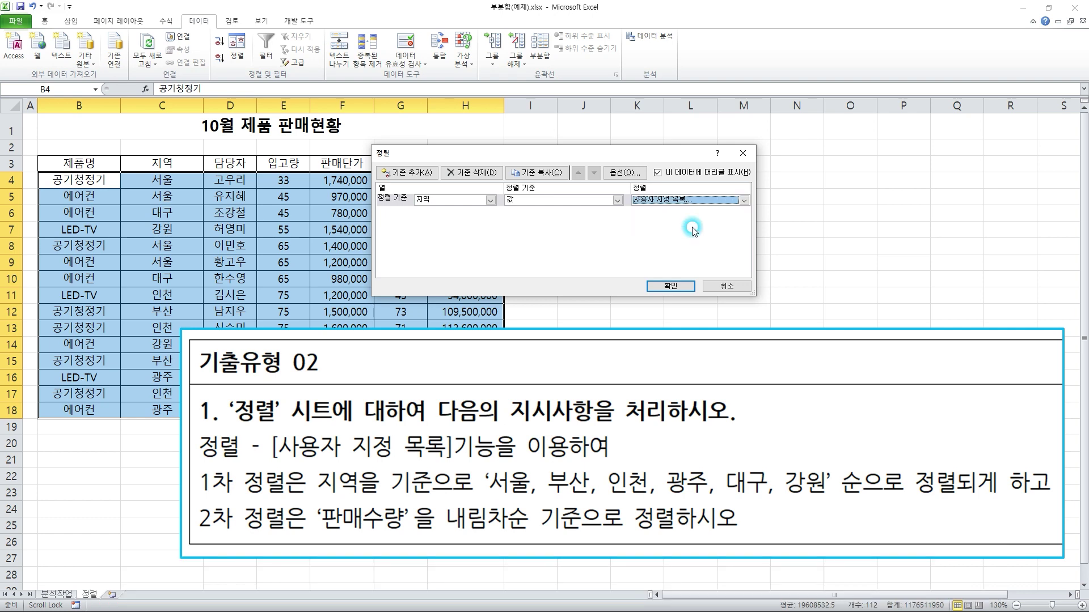
Create the custom list 서울, 부산, 인천, 광주, 대구, 강원 and apply it as the sort order for 지역.
drag(597, 127, 684, 152)
click(648, 198)
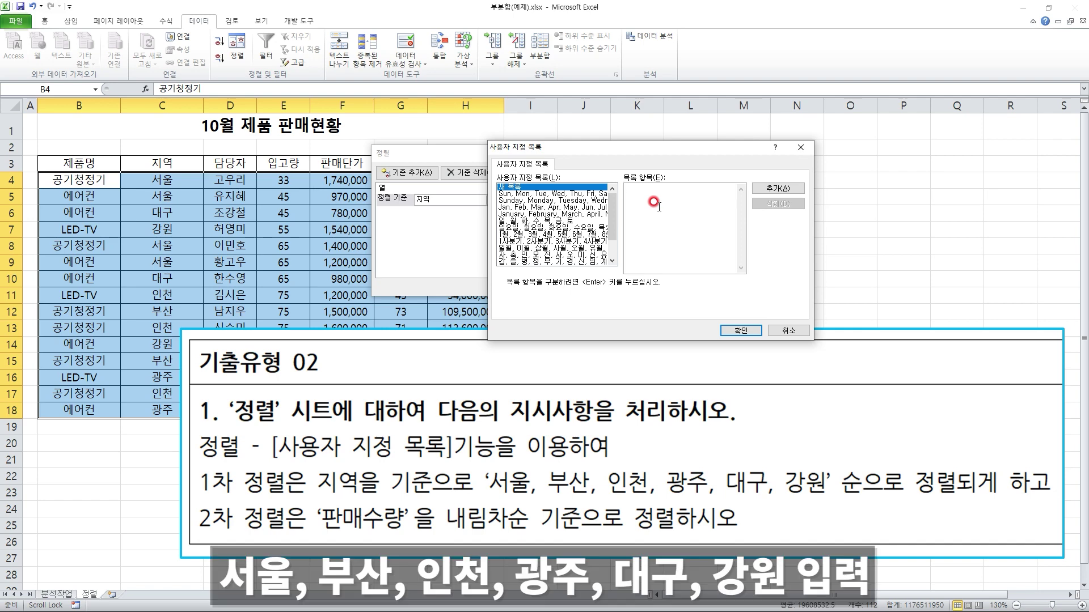
text(서울)
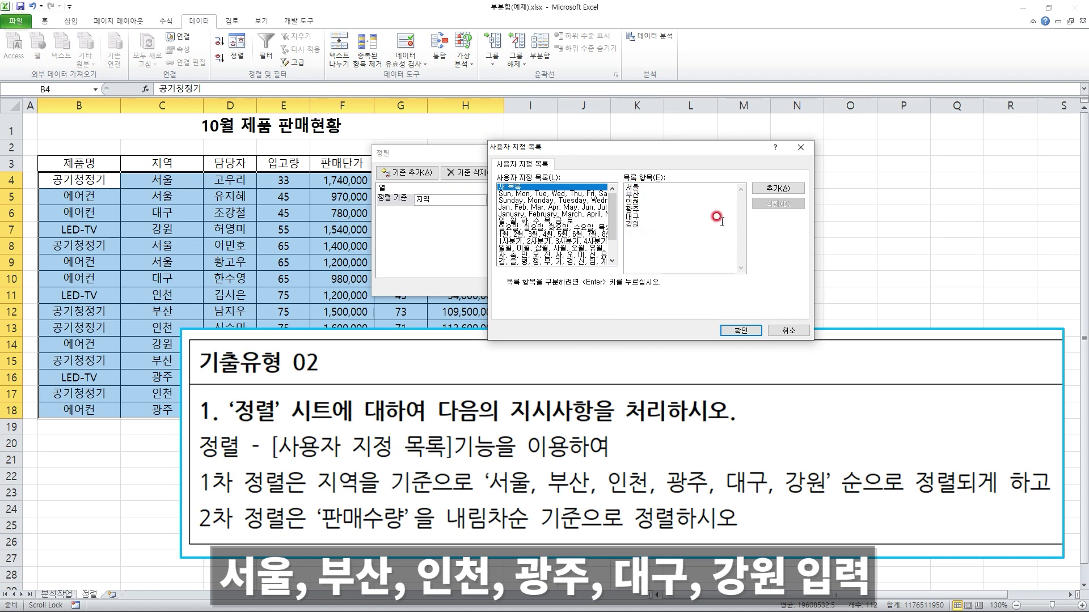
click(786, 189)
drag(609, 210, 611, 229)
click(535, 262)
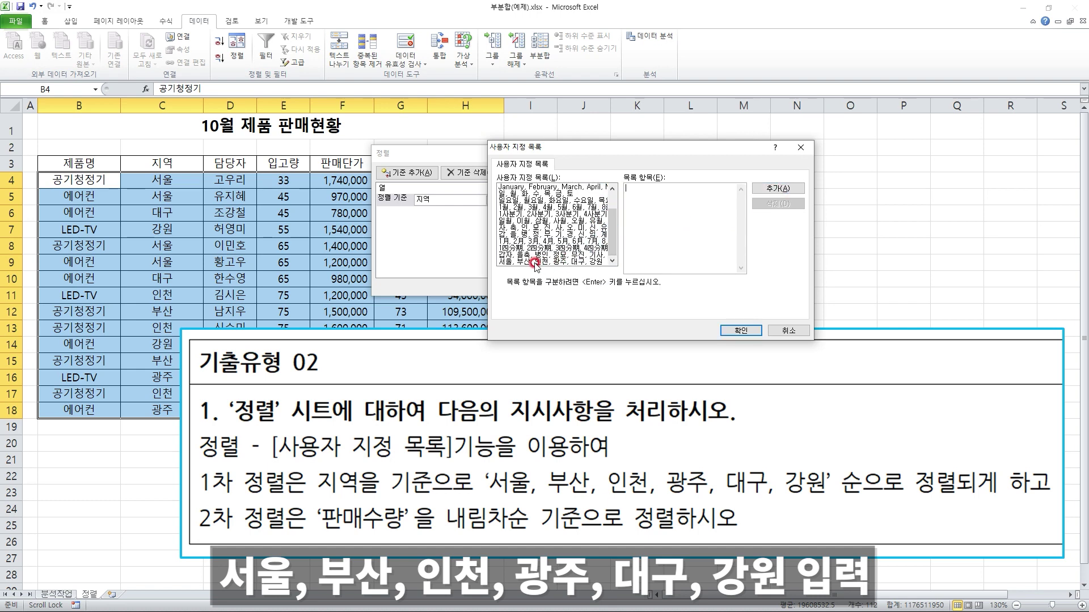
click(564, 264)
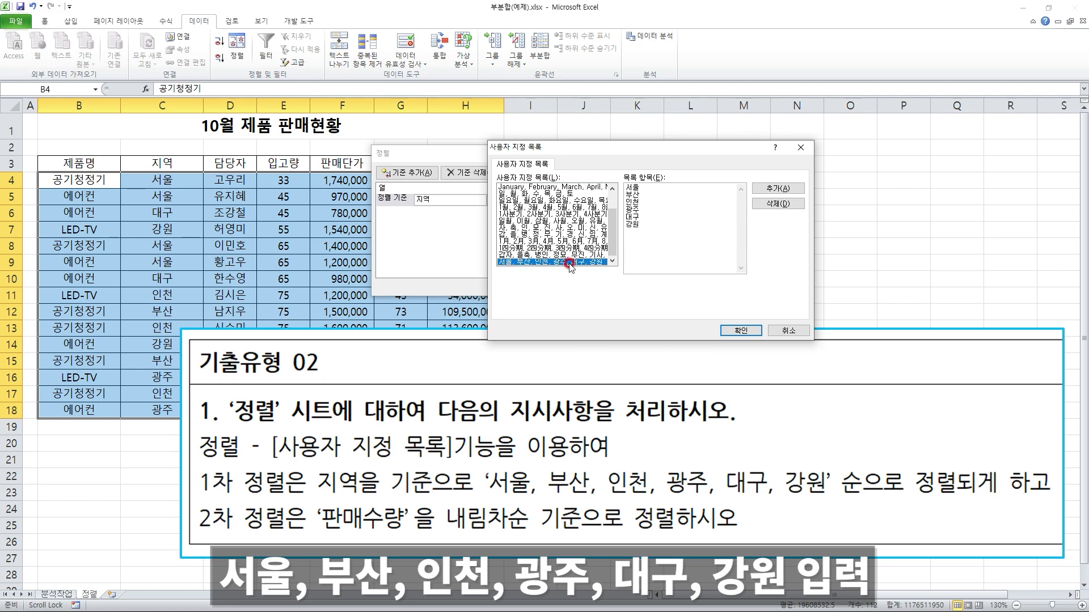
click(528, 265)
click(539, 259)
click(730, 334)
click(735, 333)
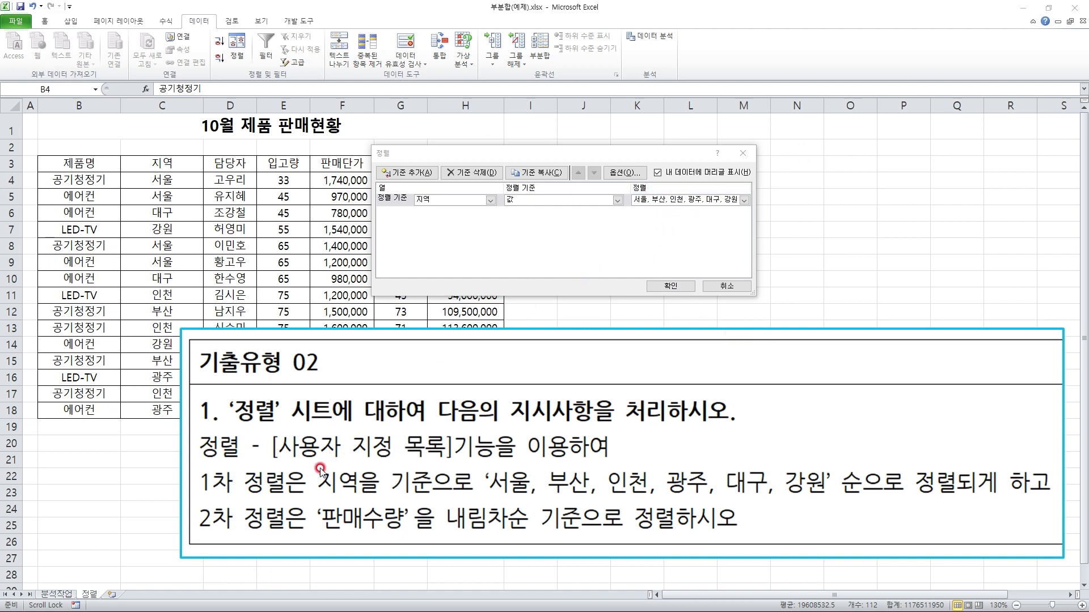
Add a second sort level by 판매수량 values in descending order (내림차순) and apply the sort.
click(407, 171)
click(489, 214)
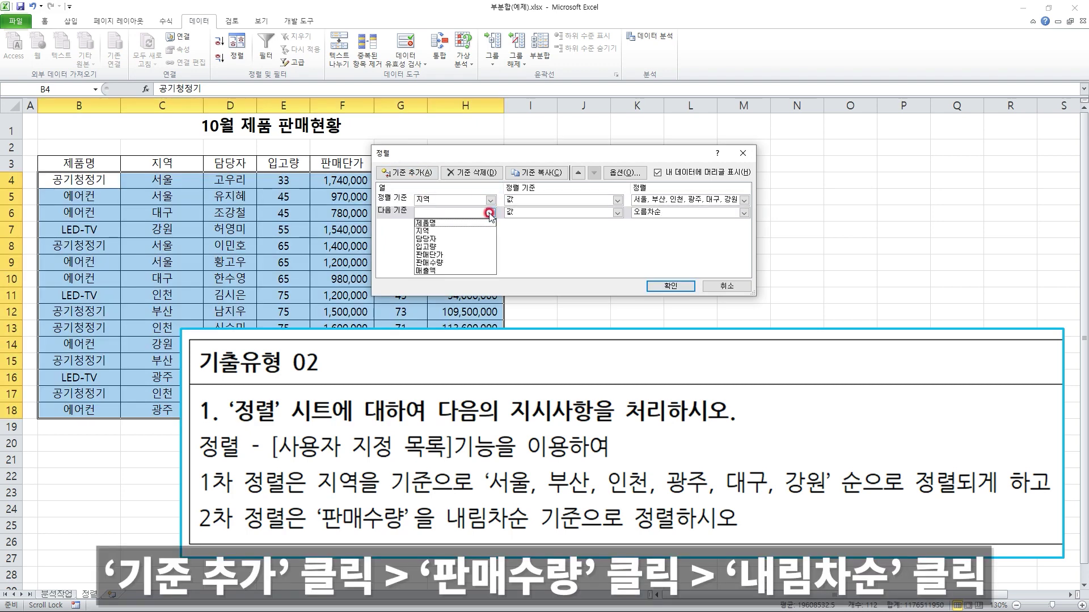
click(461, 262)
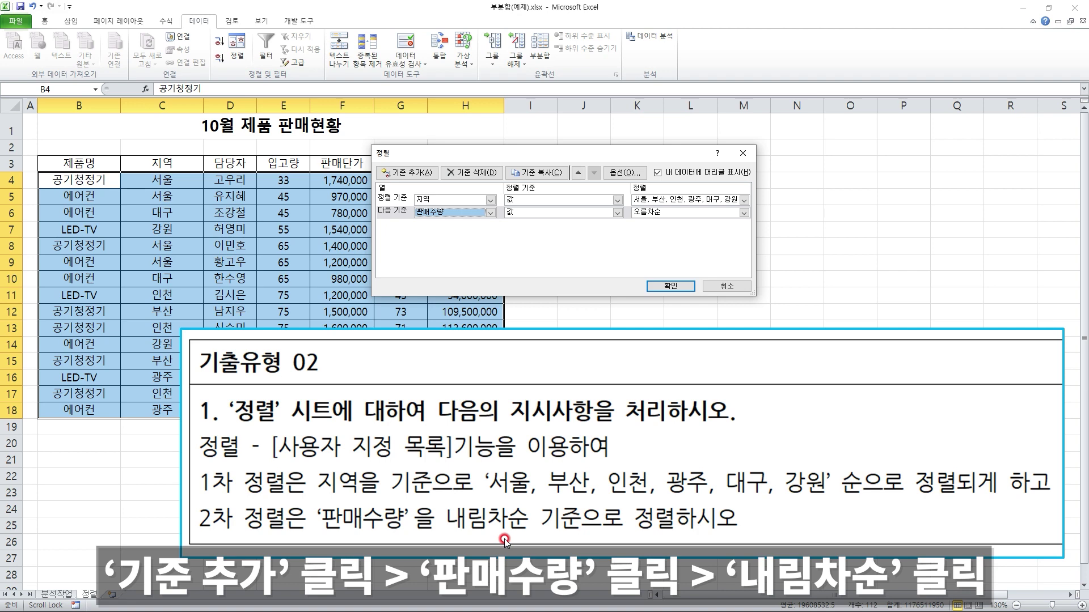
click(744, 214)
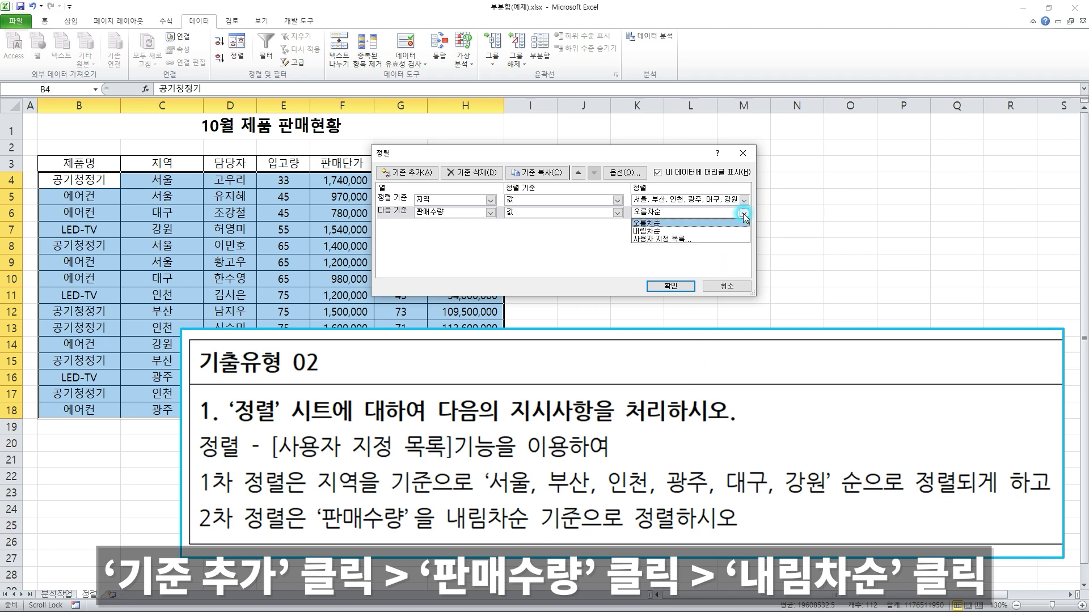
click(690, 233)
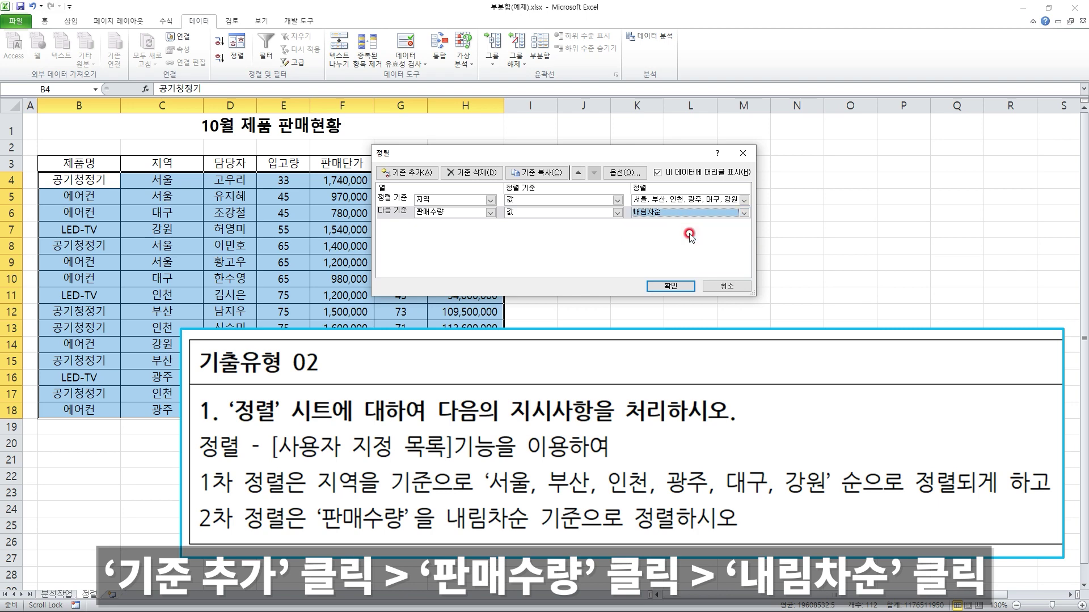
click(670, 287)
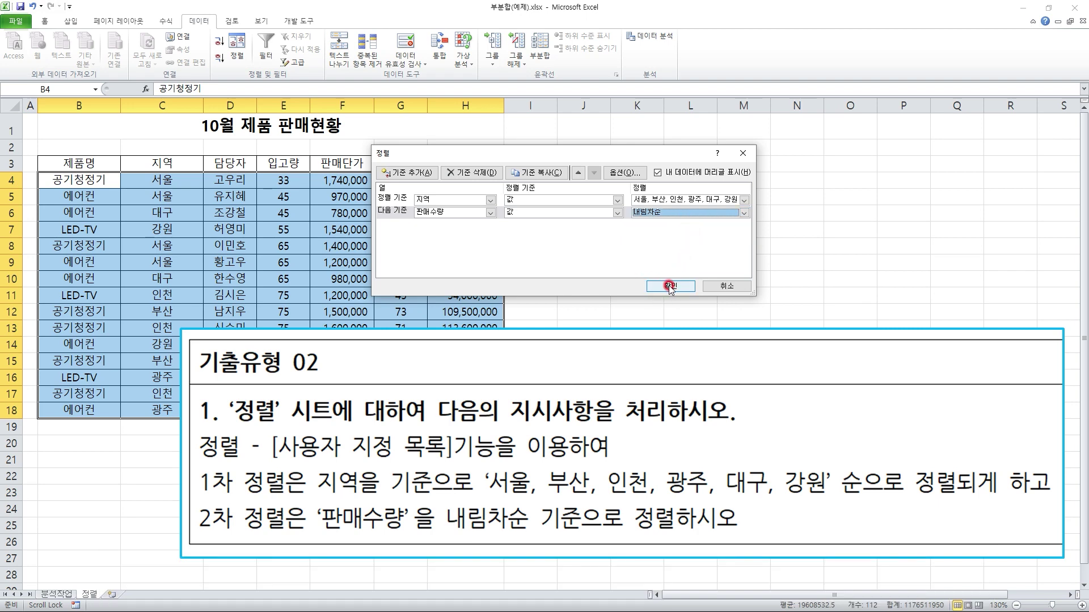
Move the 기출유형 02 instruction picture beside the table so it no longer covers the data.
click(692, 213)
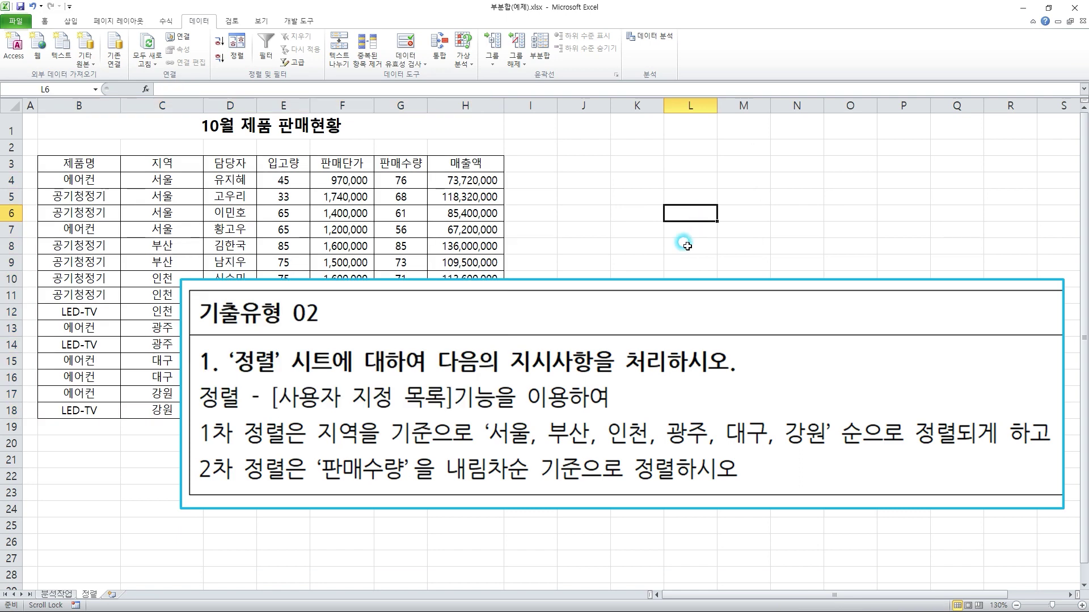
drag(576, 309, 936, 216)
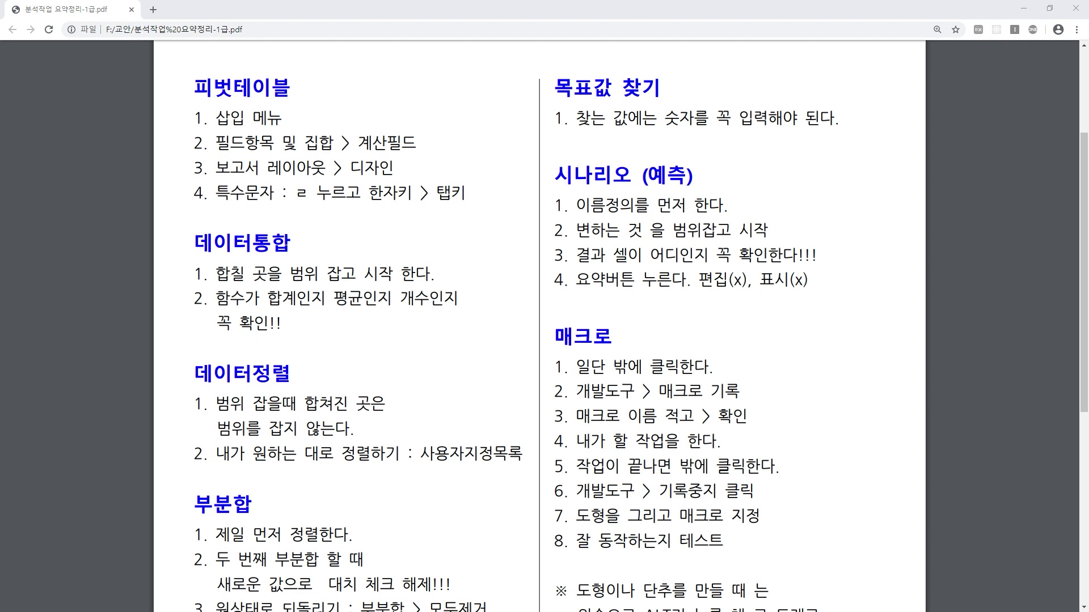
Switch to 분석작업 요약정리-1급.pdf in the browser and review the 데이터통합 notes on range selection and choosing the function.
click(73, 28)
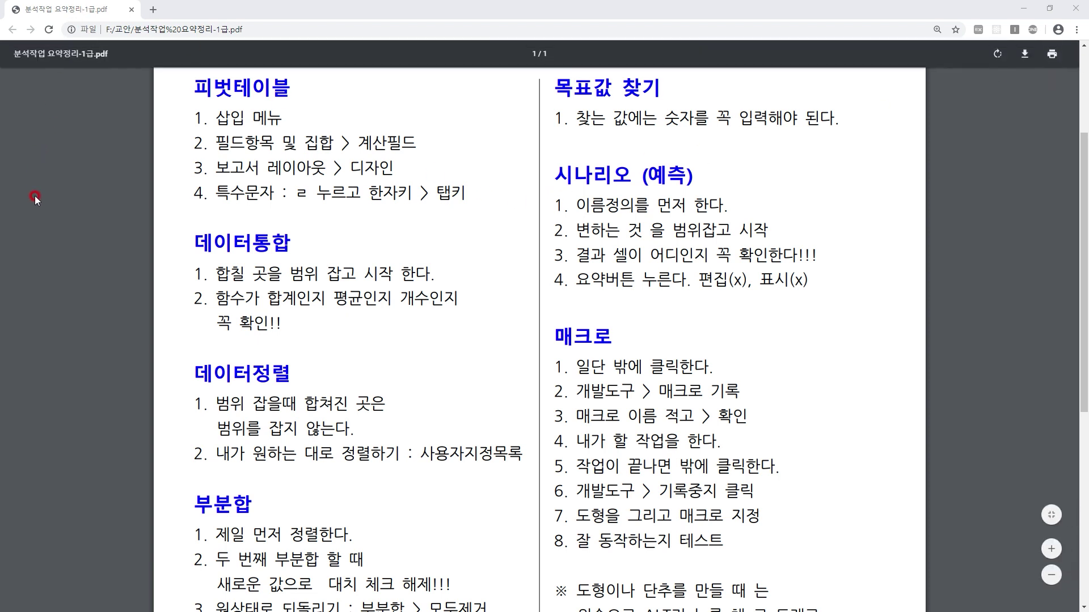
drag(194, 260, 277, 258)
drag(231, 297, 426, 294)
drag(210, 310, 314, 310)
key(Escape)
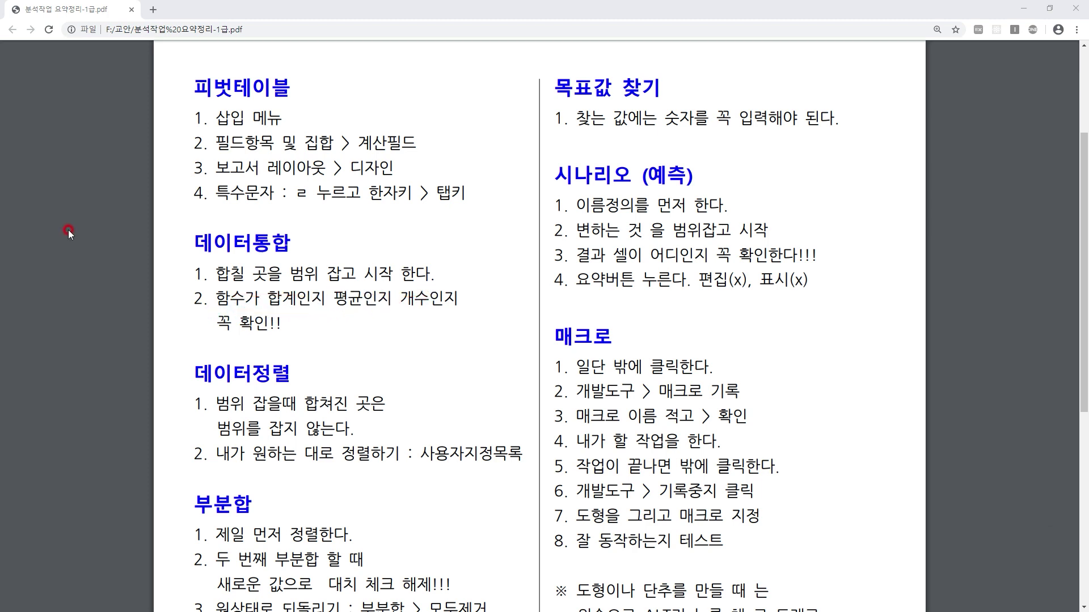
mouse_move(258, 267)
mouse_down()
mouse_move(340, 309)
mouse_move(363, 273)
mouse_move(408, 316)
mouse_move(411, 274)
mouse_move(431, 316)
mouse_up()
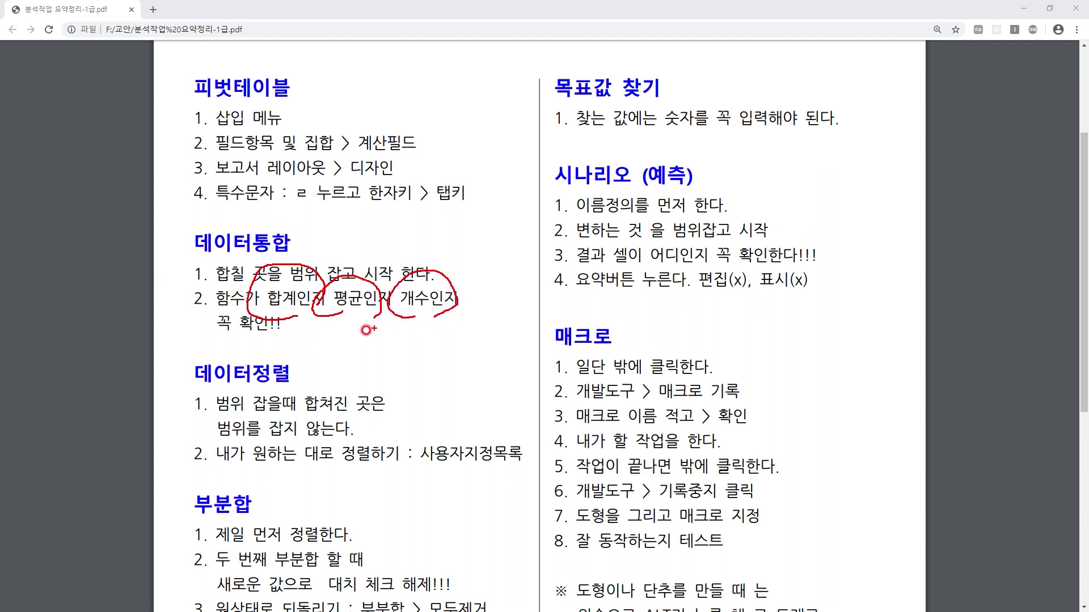
key(Escape)
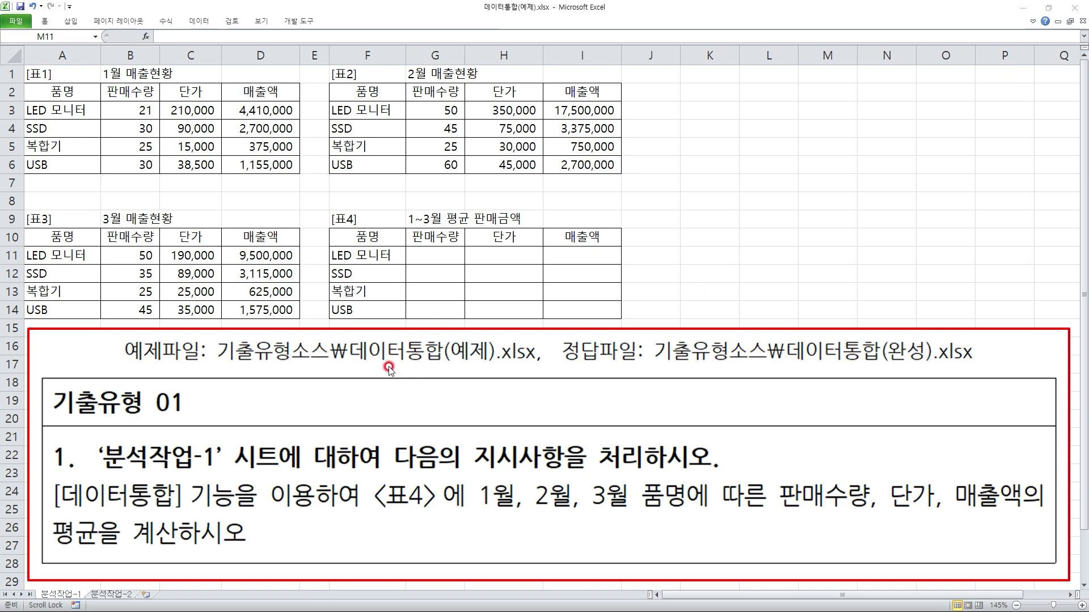
In the Excel workbook 데이터통합(예제).xlsx, examine the monthly source tables [표1], [표2], [표3] and the target table [표4].
mouse_move(164, 147)
mouse_down()
mouse_move(200, 152)
mouse_move(86, 99)
mouse_move(211, 149)
mouse_up()
mouse_move(406, 156)
mouse_down()
mouse_move(402, 167)
mouse_move(496, 150)
mouse_move(448, 176)
mouse_up()
mouse_move(232, 250)
mouse_down()
mouse_move(130, 292)
mouse_move(258, 280)
mouse_up()
mouse_move(570, 291)
mouse_down()
mouse_move(499, 321)
mouse_move(596, 306)
mouse_move(591, 327)
mouse_up()
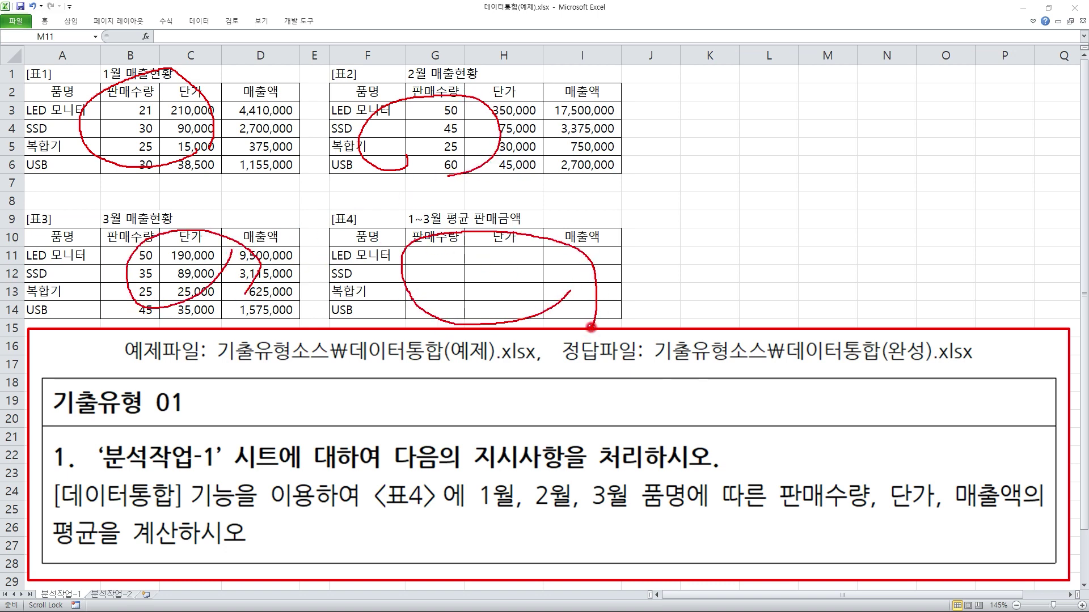
key(Escape)
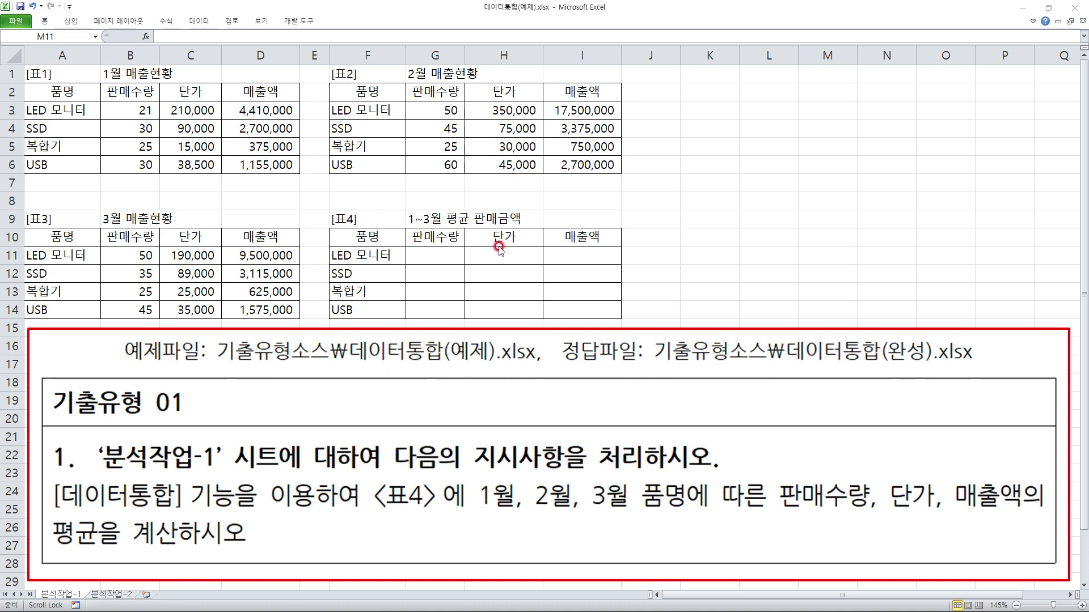
Start a 통합 (Consolidate) into [표4] range F10:I14 and add the [표1] range A2:D6 as a reference.
click(708, 254)
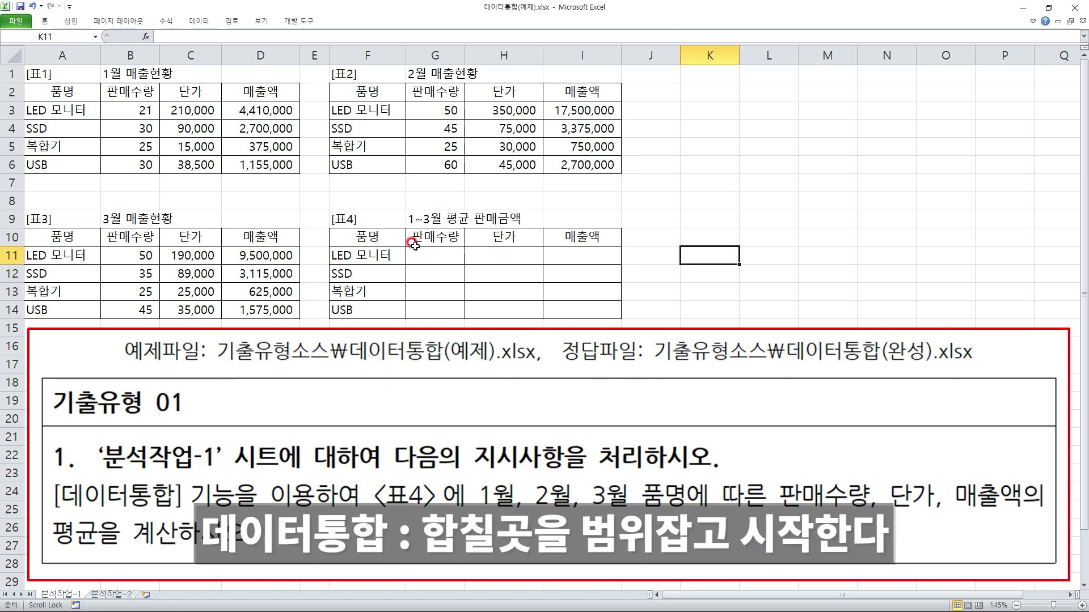
click(361, 238)
drag(361, 238, 569, 308)
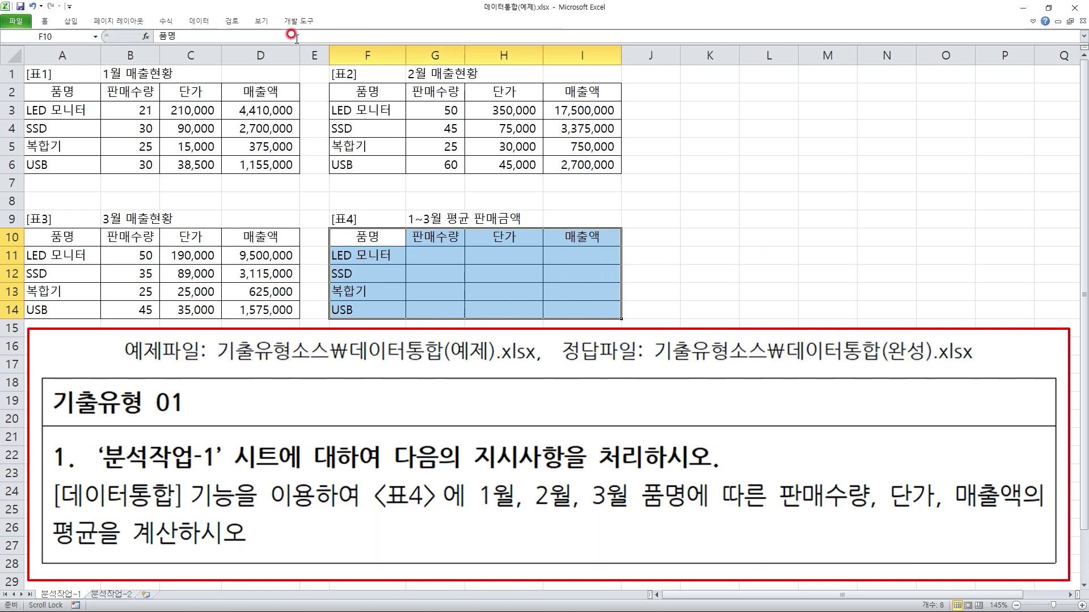
click(205, 23)
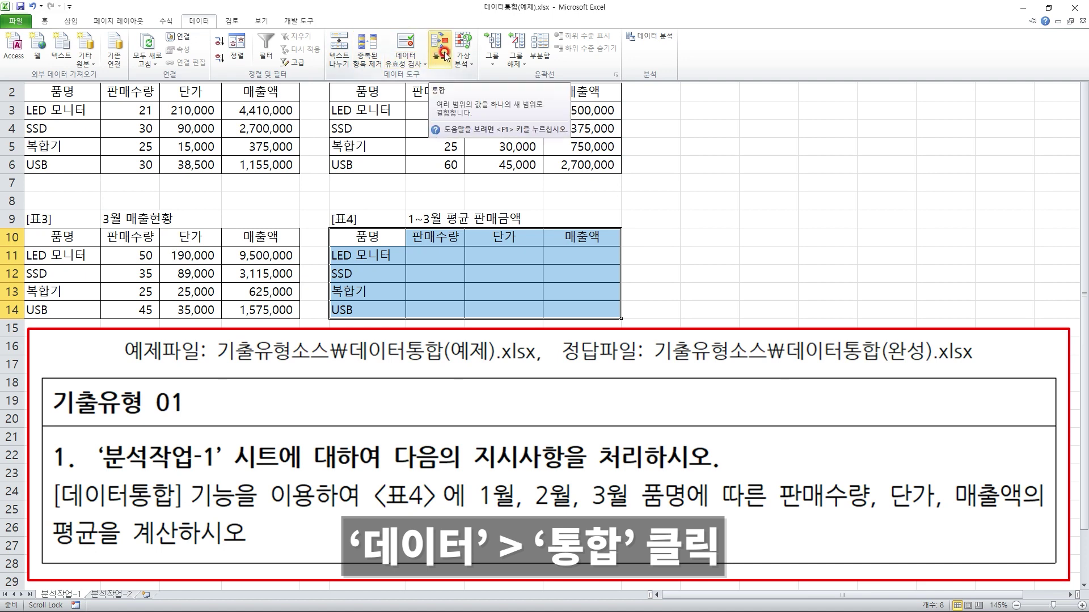
click(445, 56)
drag(530, 138, 734, 152)
drag(60, 92, 234, 159)
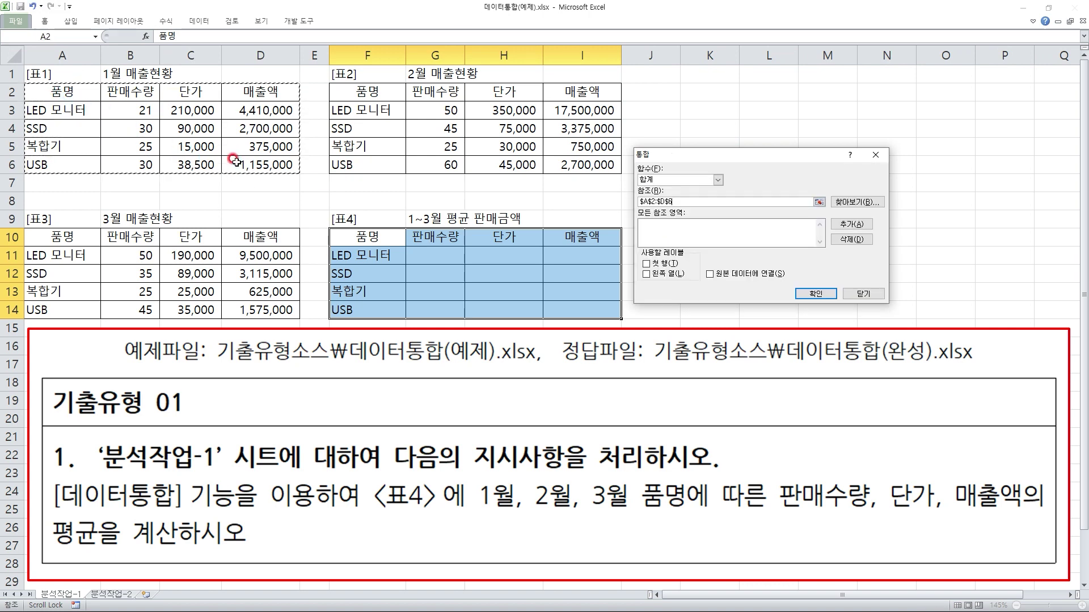
click(851, 224)
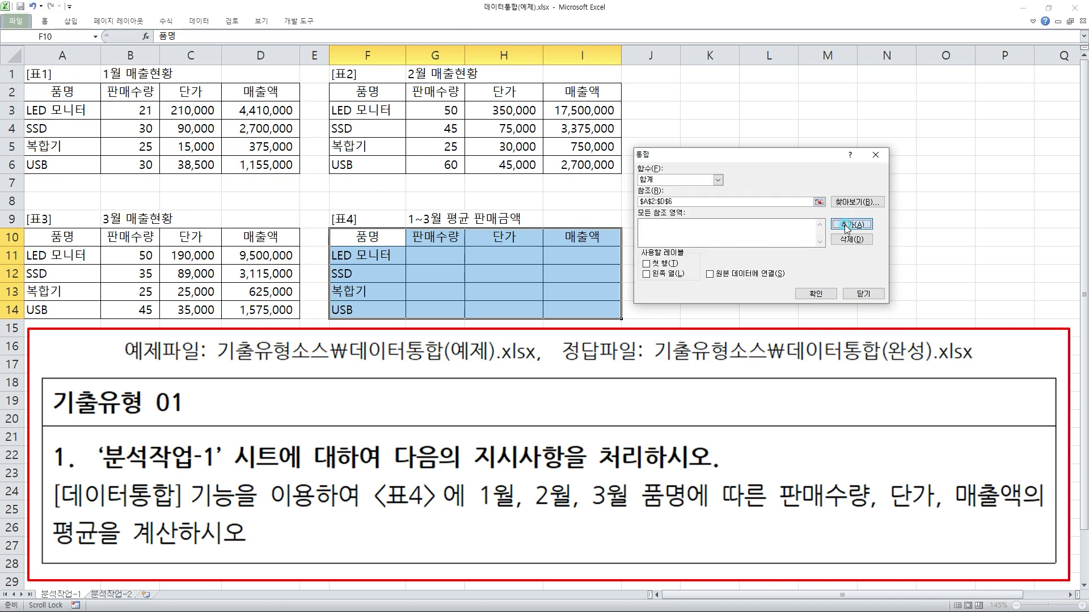
Add the [표2] range F2:I6 and the [표3] range A10:D14 to the consolidation references.
drag(369, 91, 560, 171)
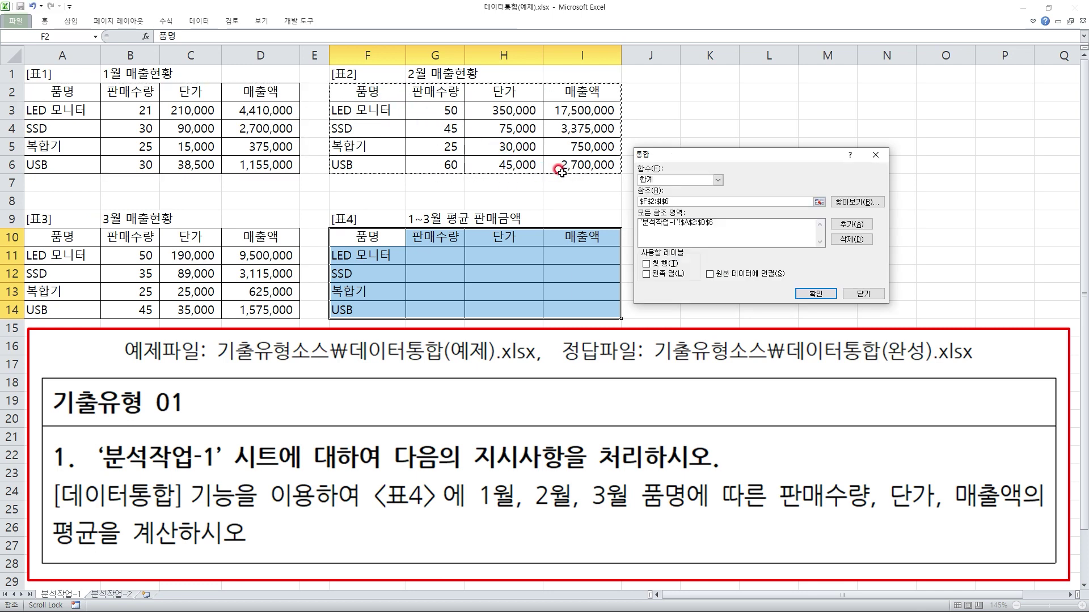
click(842, 227)
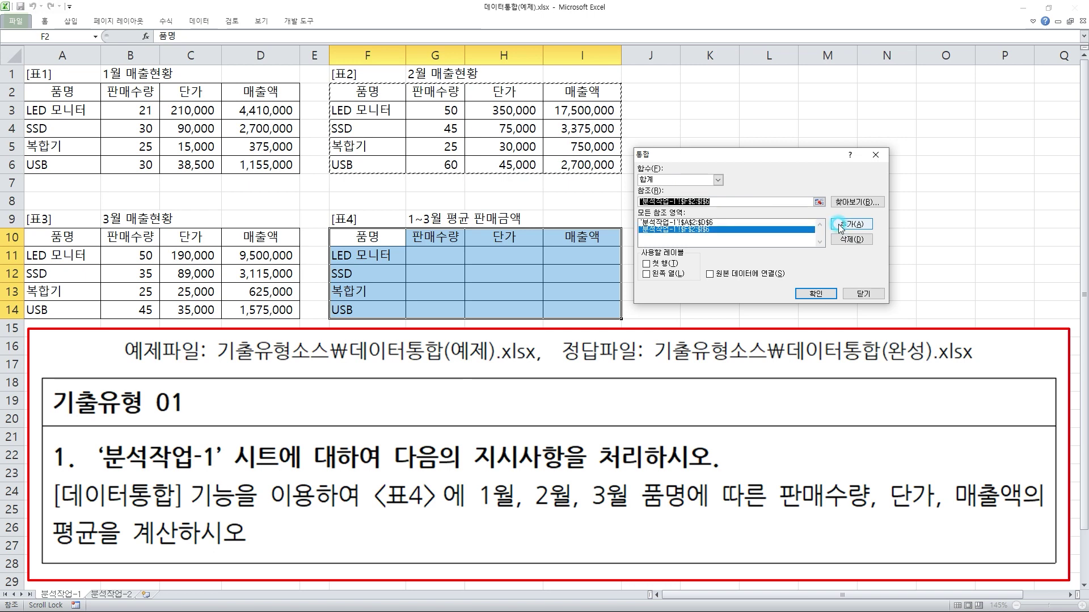
click(48, 238)
drag(48, 239, 243, 304)
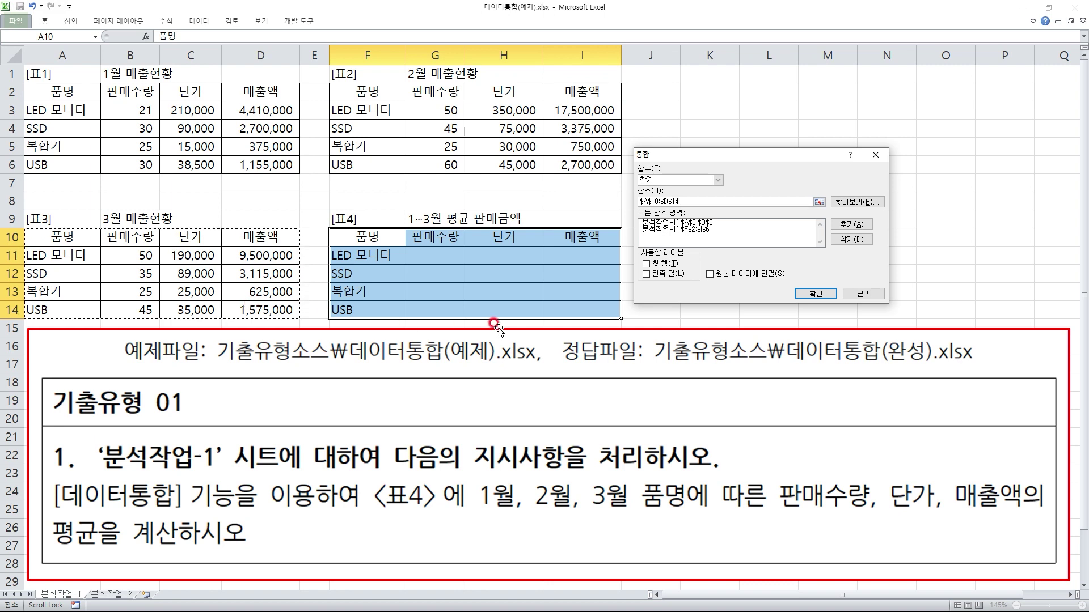
click(844, 225)
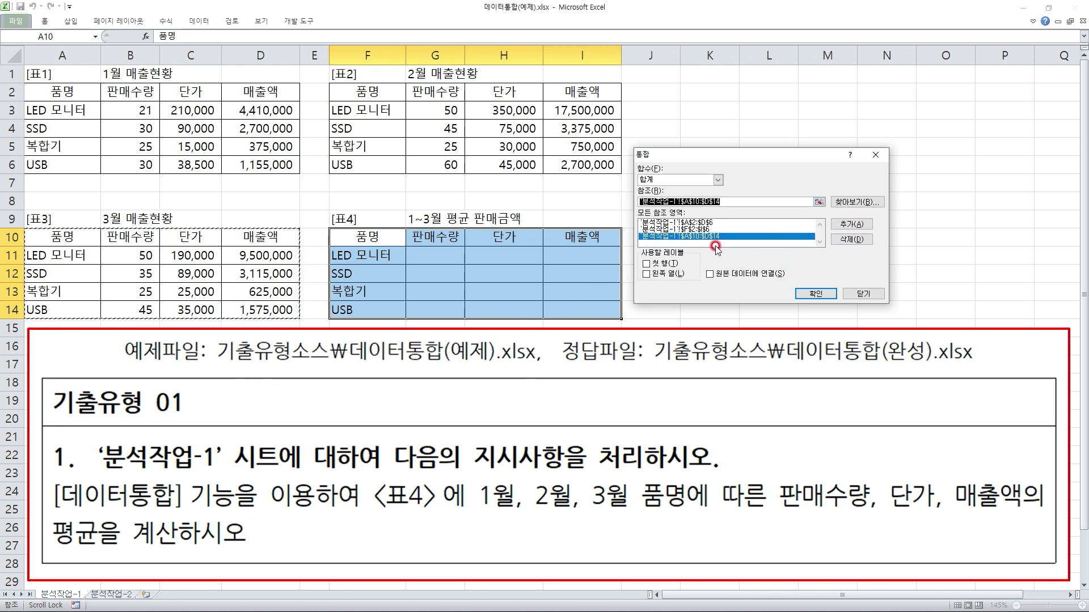
Enable the 첫 행 and 왼쪽 열 labels, set the function to 평균, and run the consolidation into [표4].
click(646, 264)
click(646, 275)
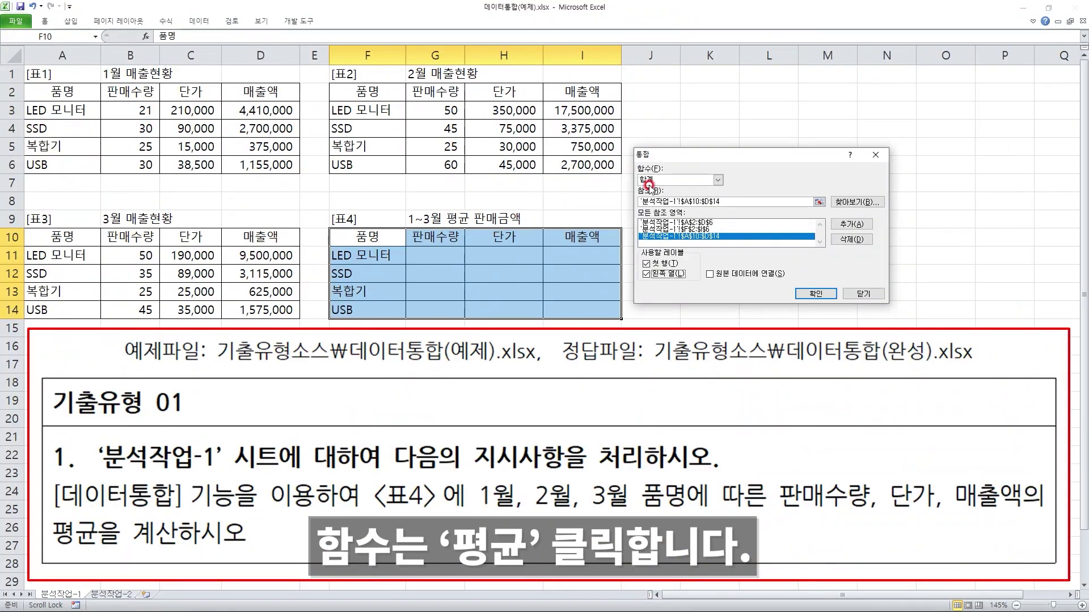
click(718, 180)
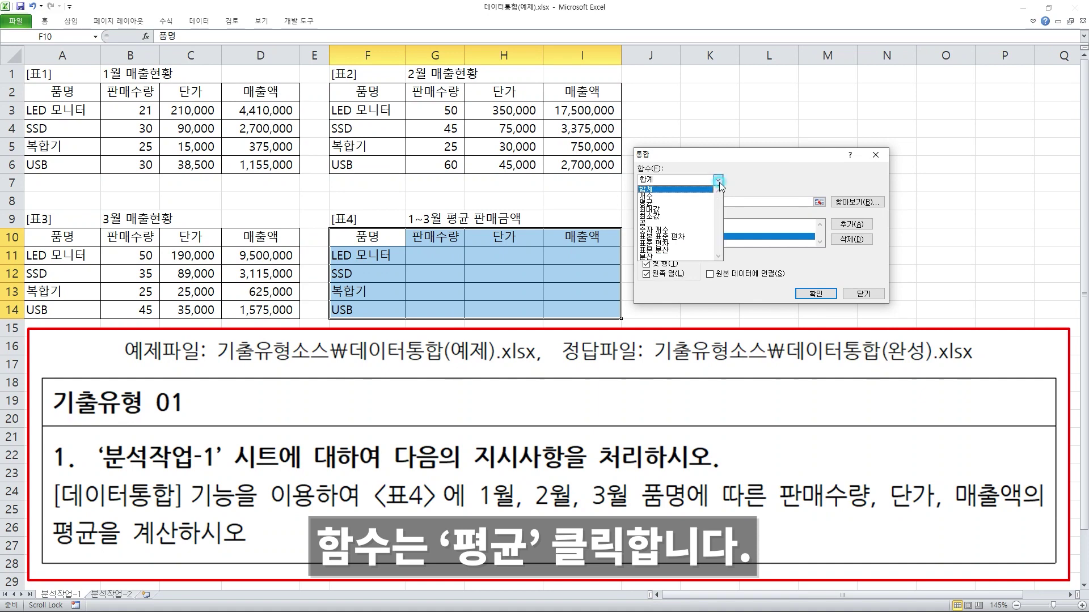
click(692, 204)
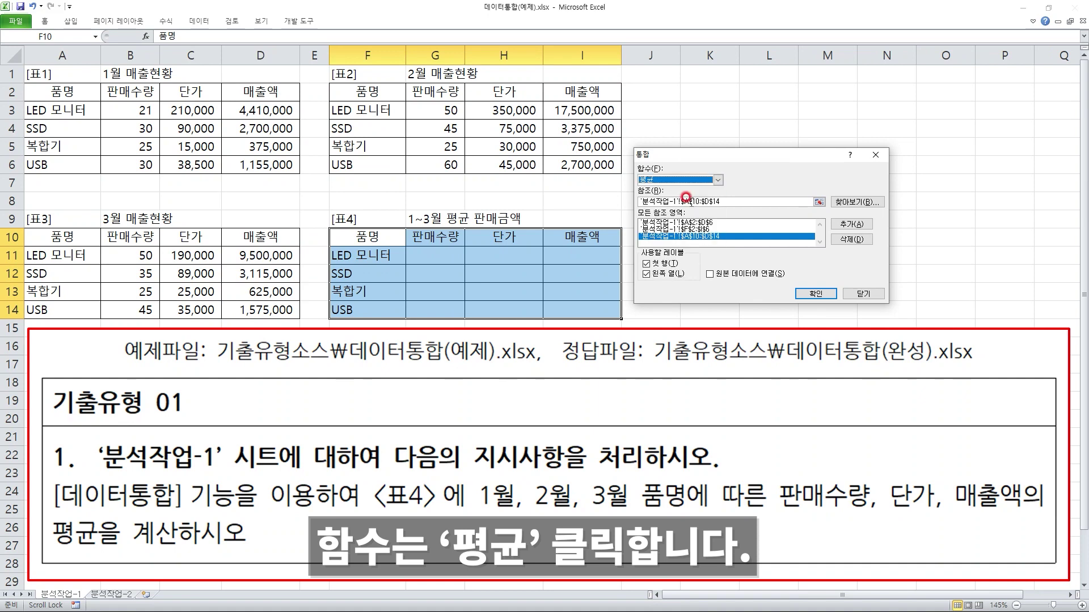
click(823, 296)
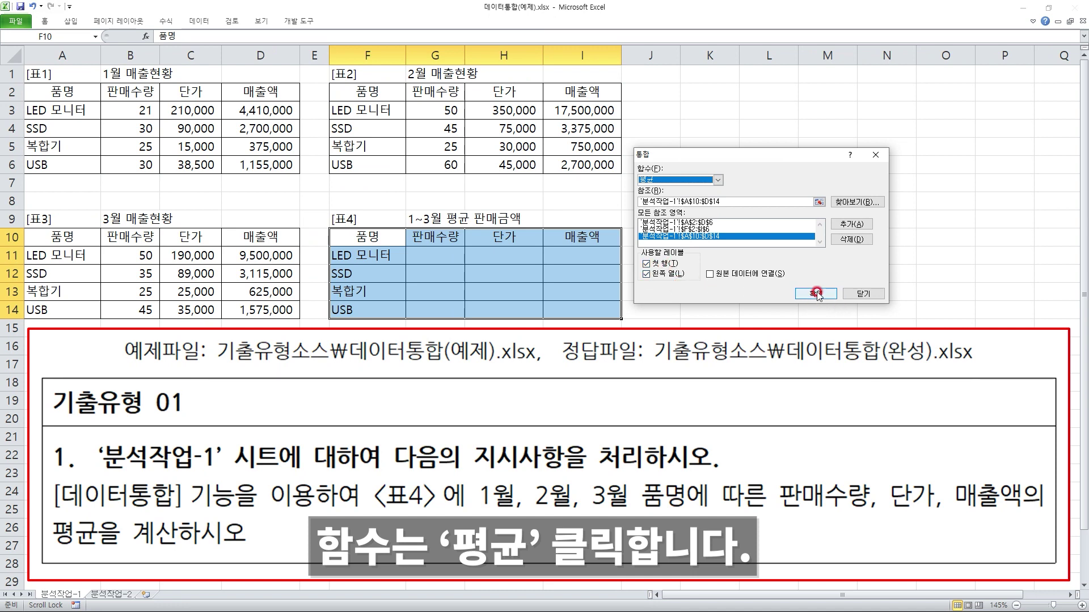
click(811, 222)
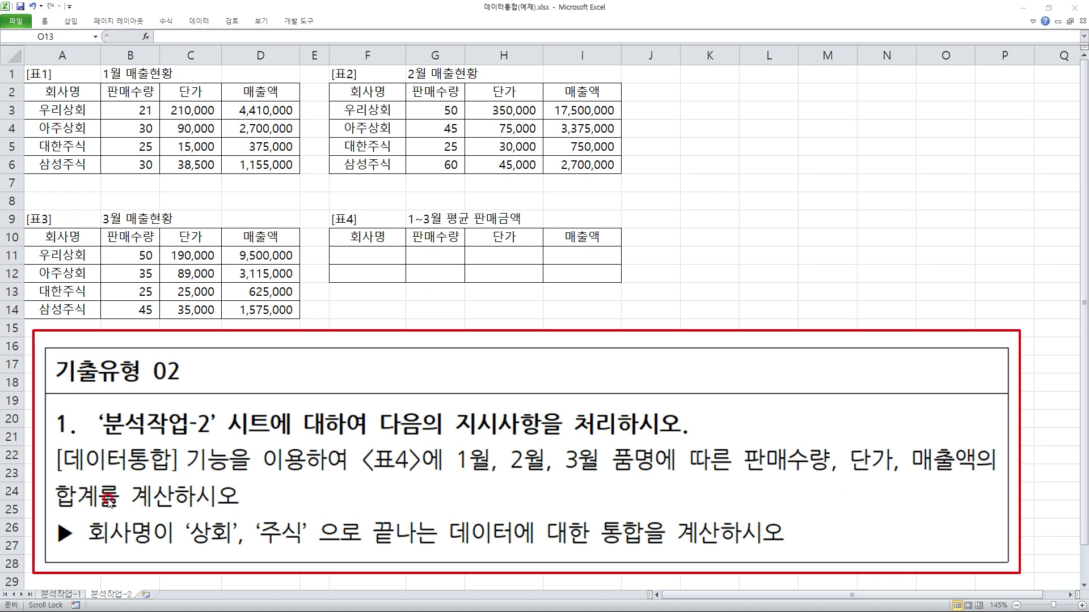
mouse_move(103, 514)
mouse_down()
mouse_move(51, 464)
mouse_move(102, 515)
mouse_up()
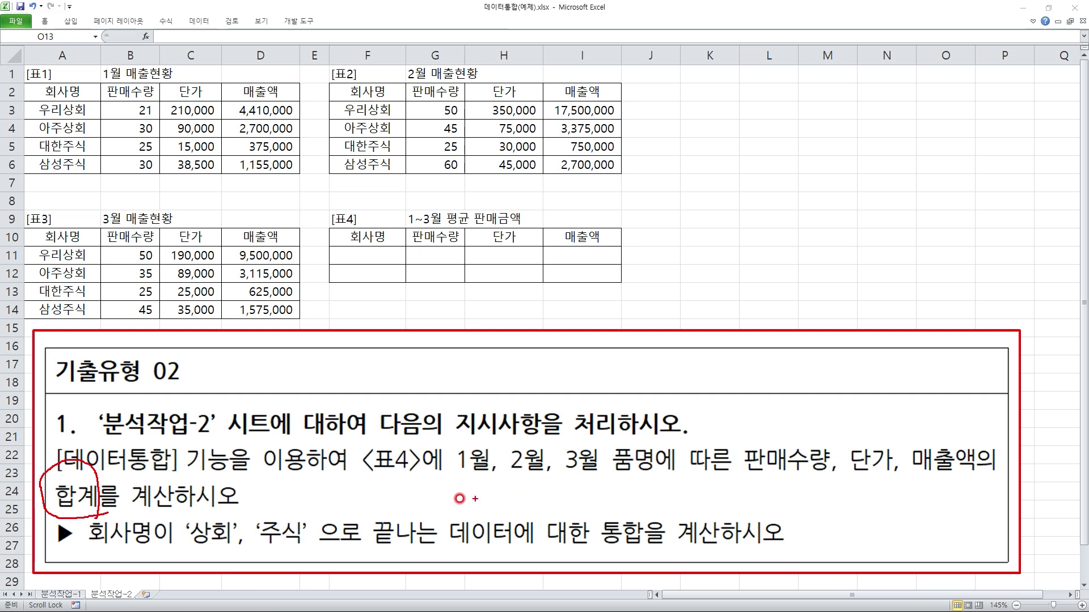
drag(178, 555, 278, 549)
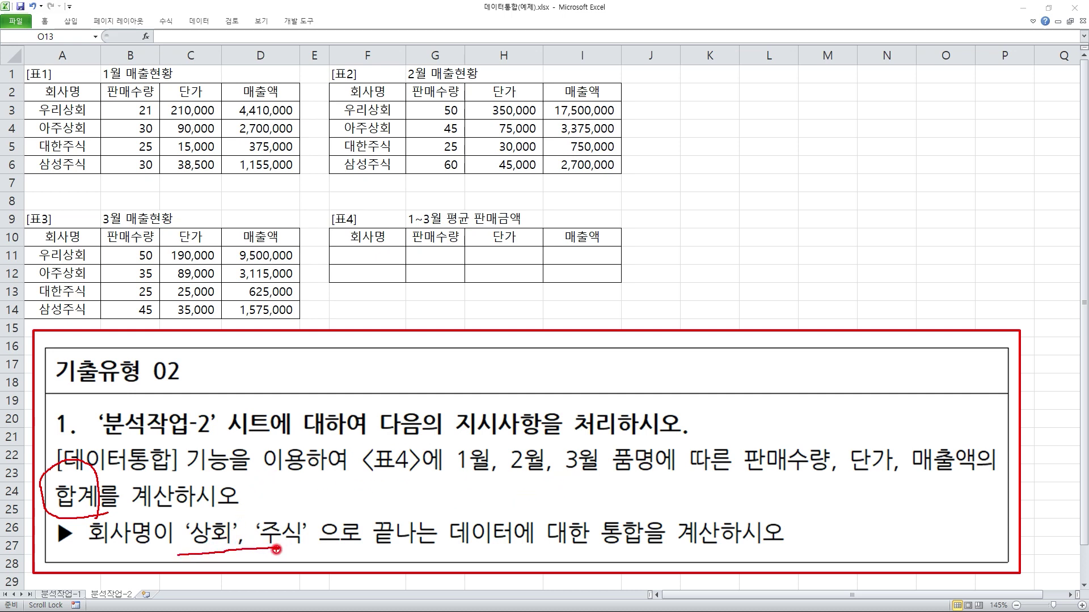
drag(351, 549, 651, 552)
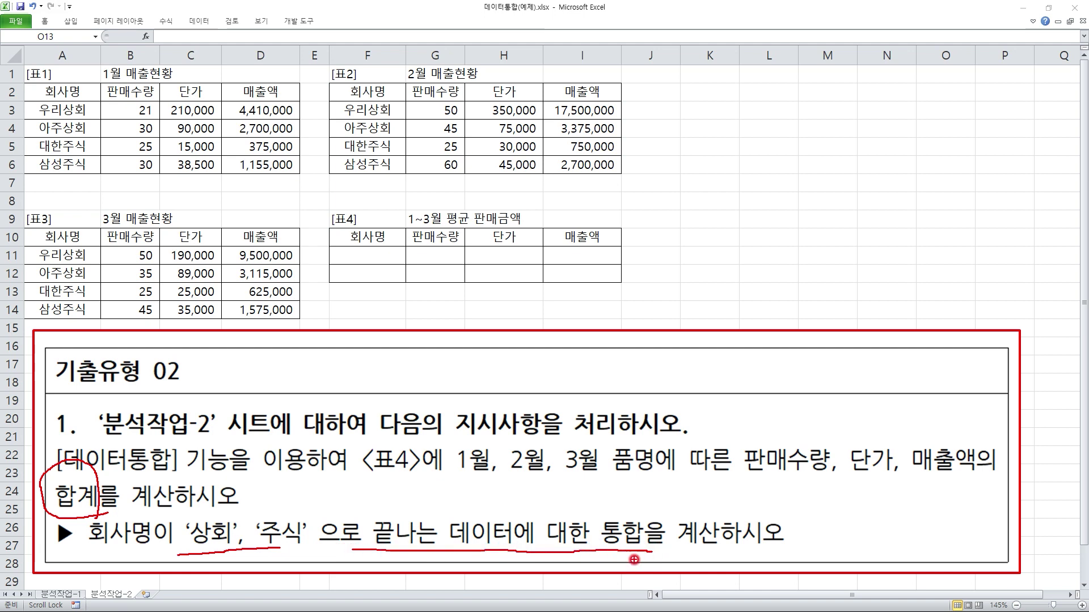
key(e)
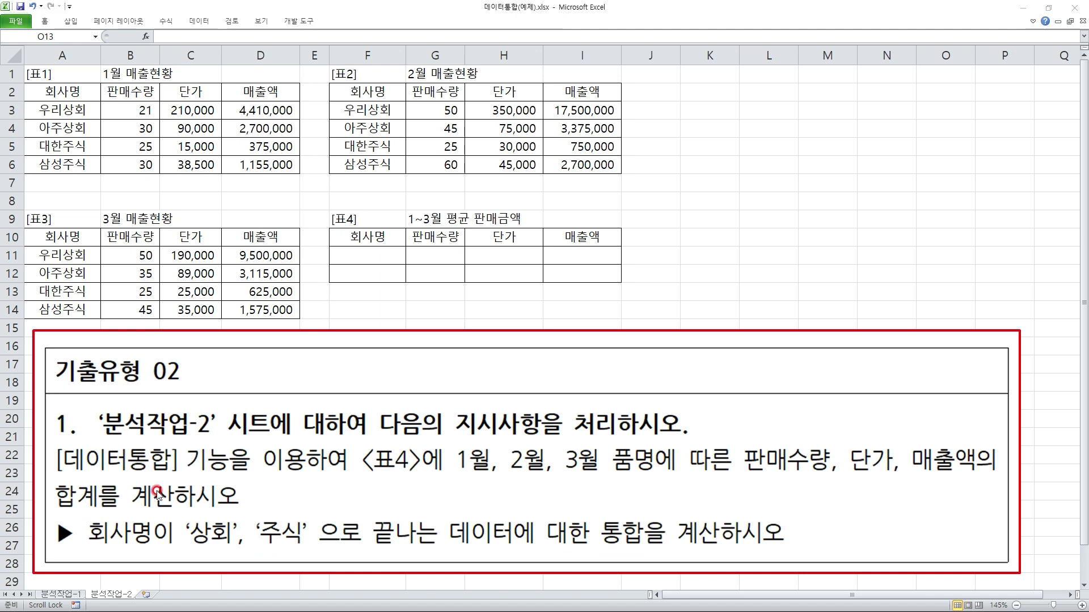
key(Escape)
On sheet 분석작업-2, enter the 회사명 criteria *상회 in F11 and *주식 in F12 of [표4].
click(367, 255)
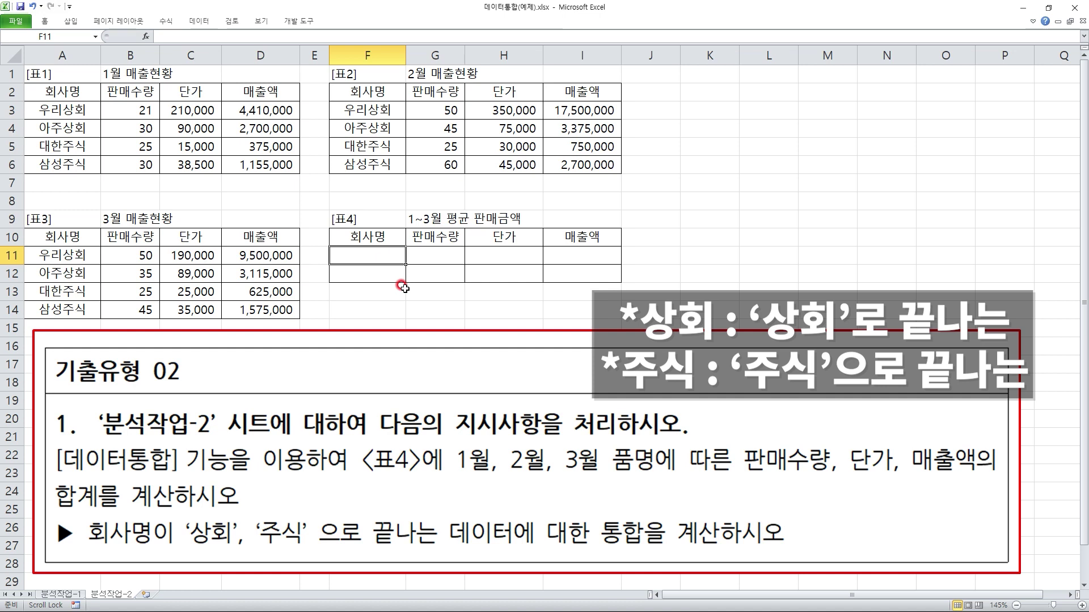
text(*)
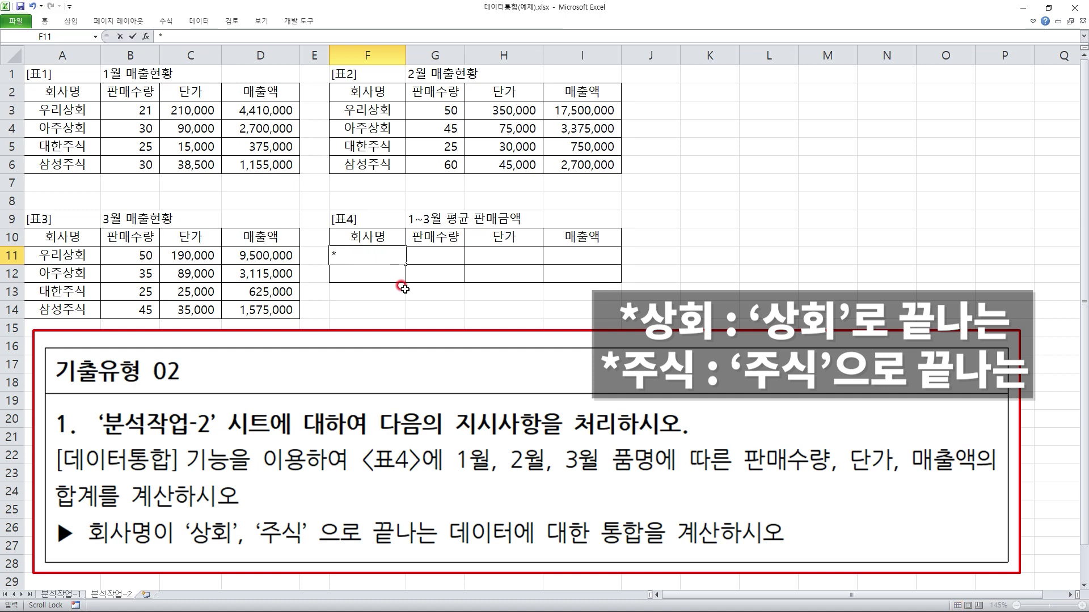
text(상호)
key(Return)
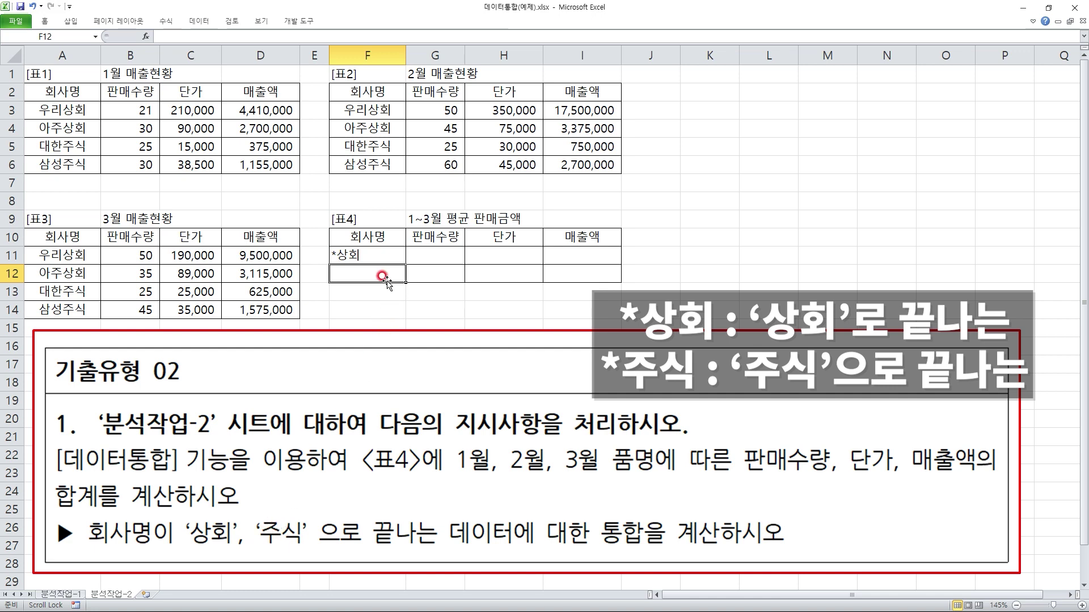
text(*)
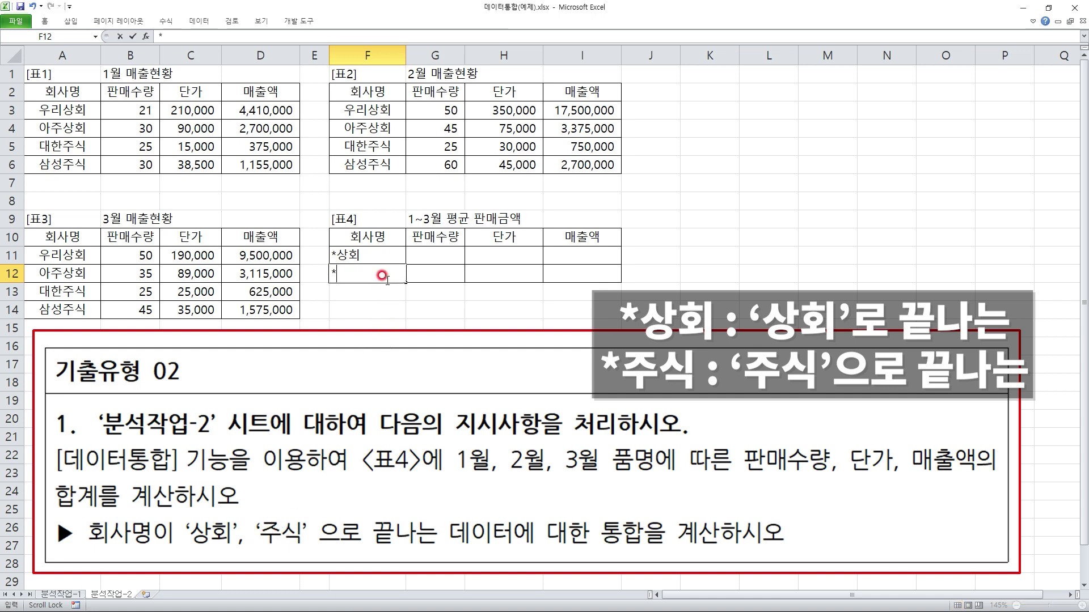
text(주식)
key(Return)
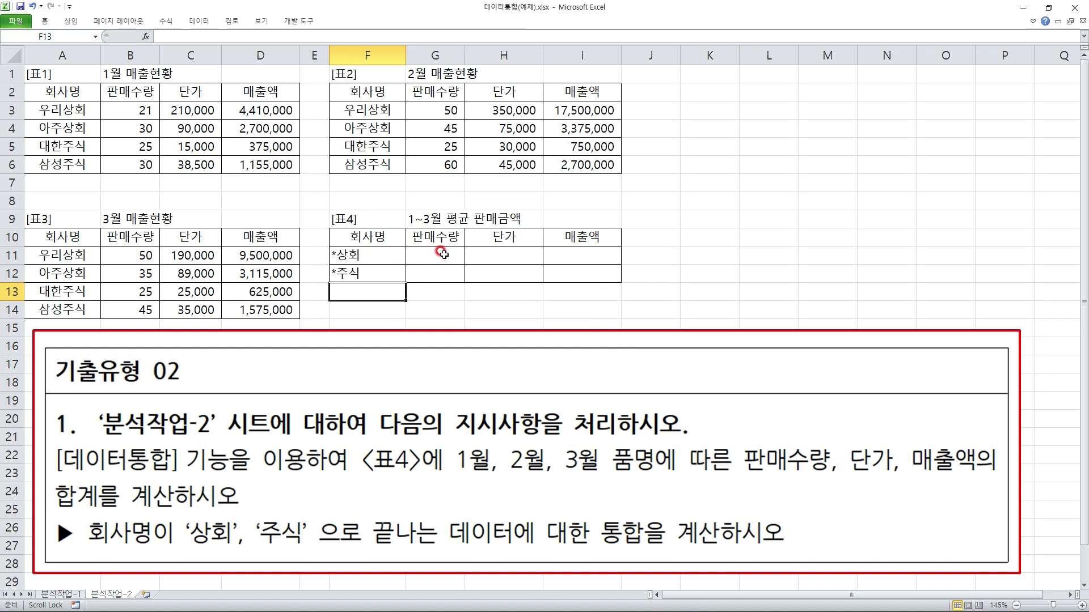
Start a 통합 (Consolidate) into [표4] range F10:I12 and add the [표1] range A2:D6 as a reference.
drag(362, 238, 565, 278)
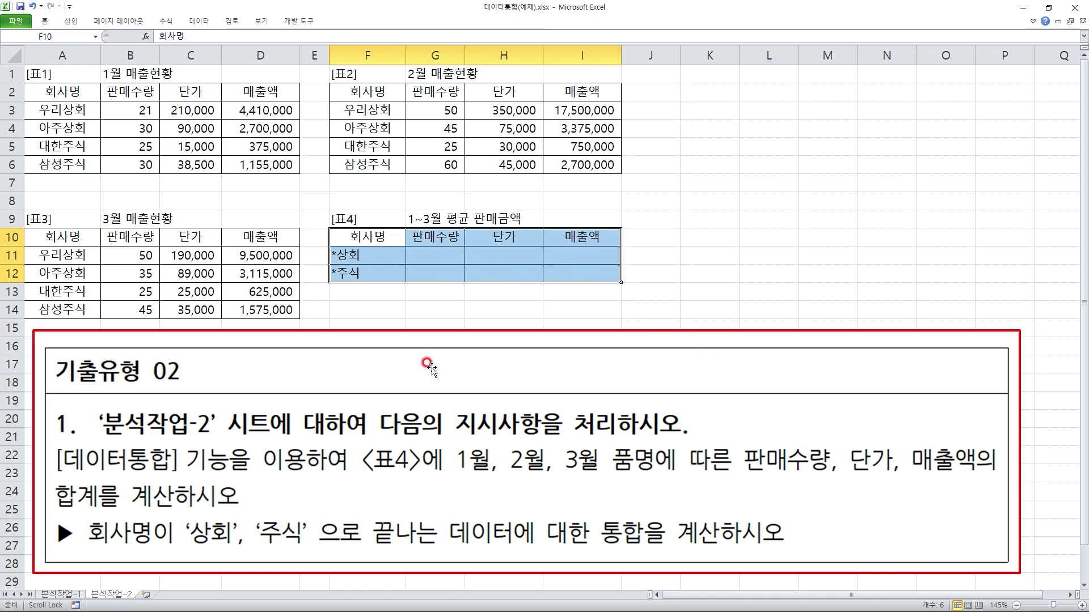
click(205, 24)
click(430, 59)
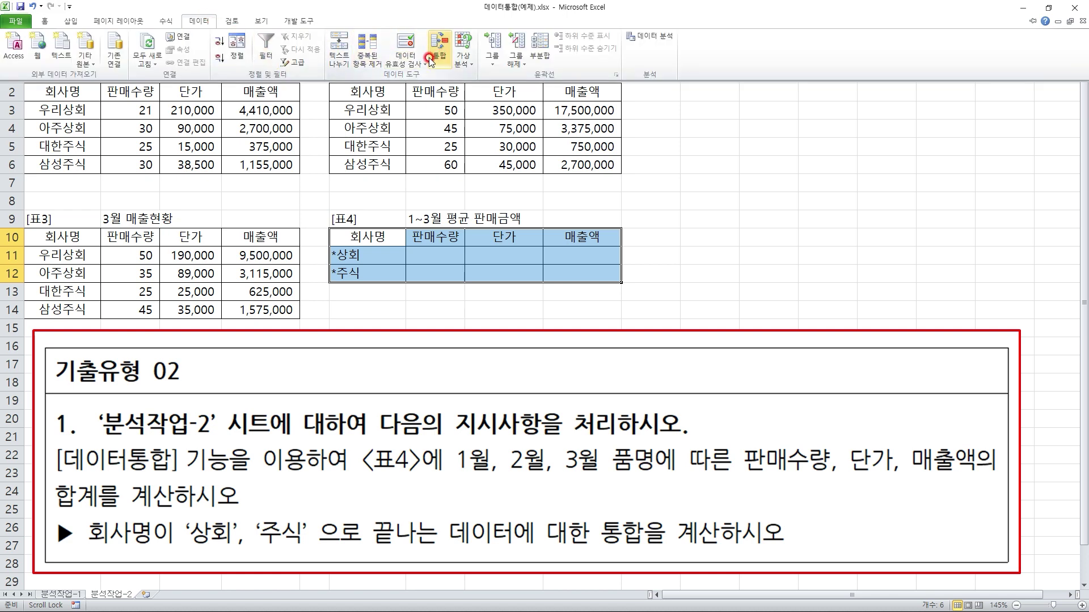
click(439, 48)
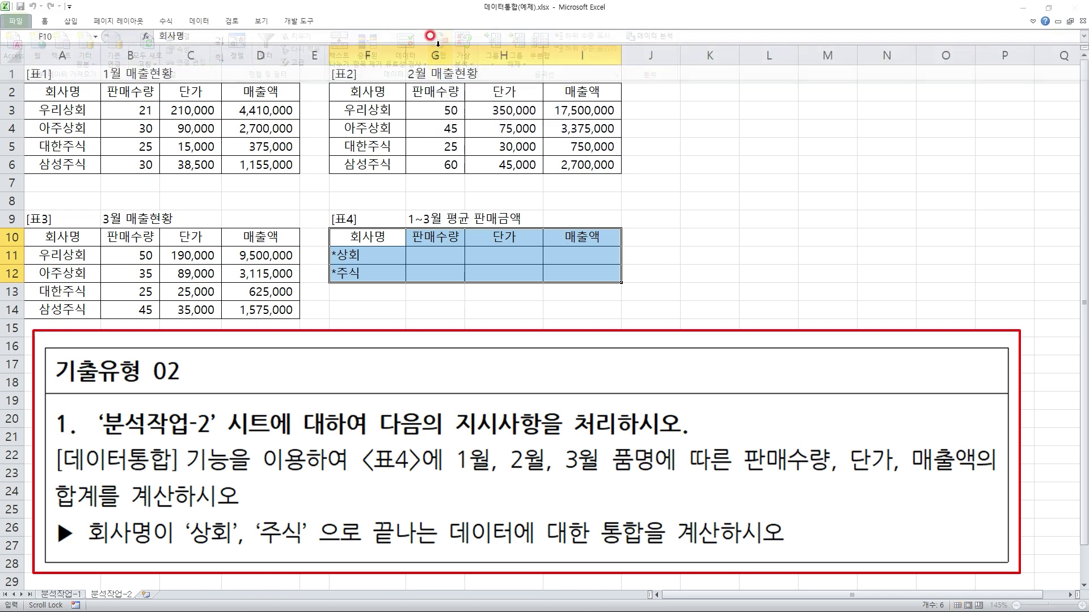
click(663, 198)
drag(94, 98, 237, 165)
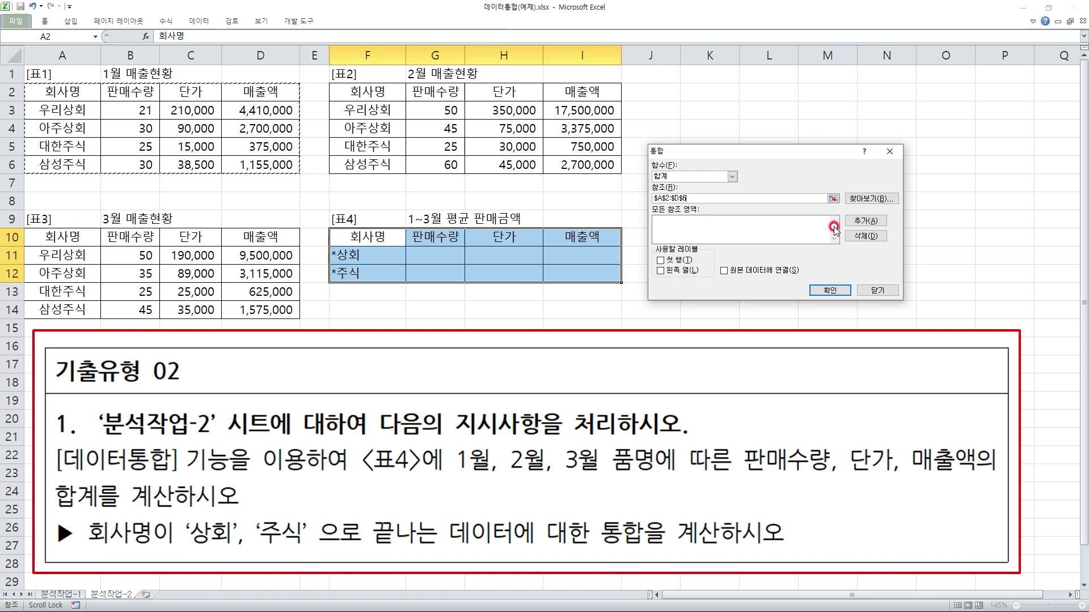
click(859, 219)
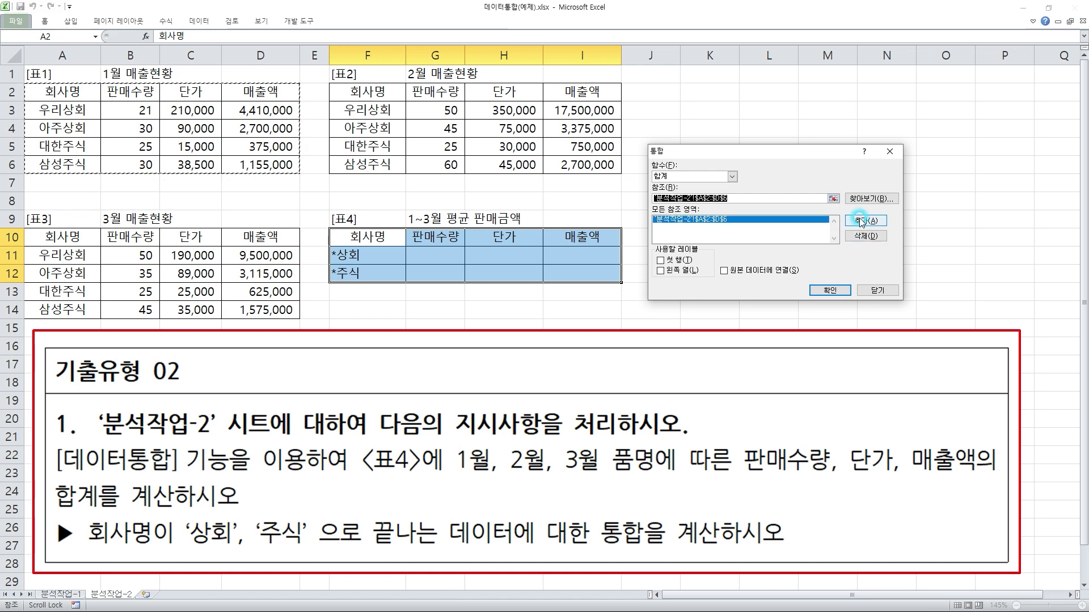
Add the [표2] range F2:I6 and the [표3] range A10:D14 as further consolidation references.
click(368, 91)
drag(367, 91, 557, 166)
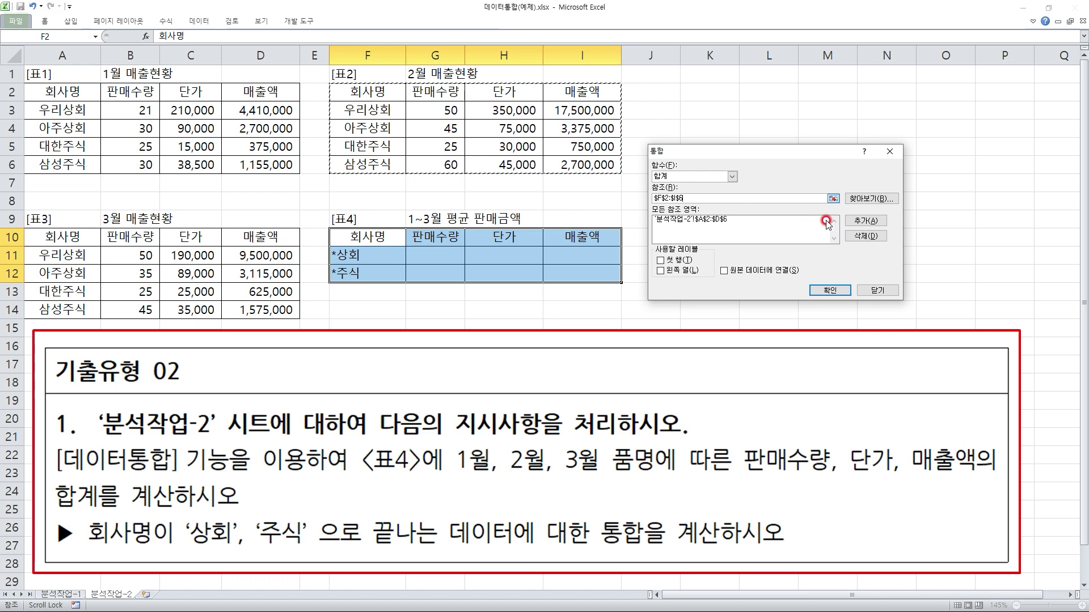
click(877, 220)
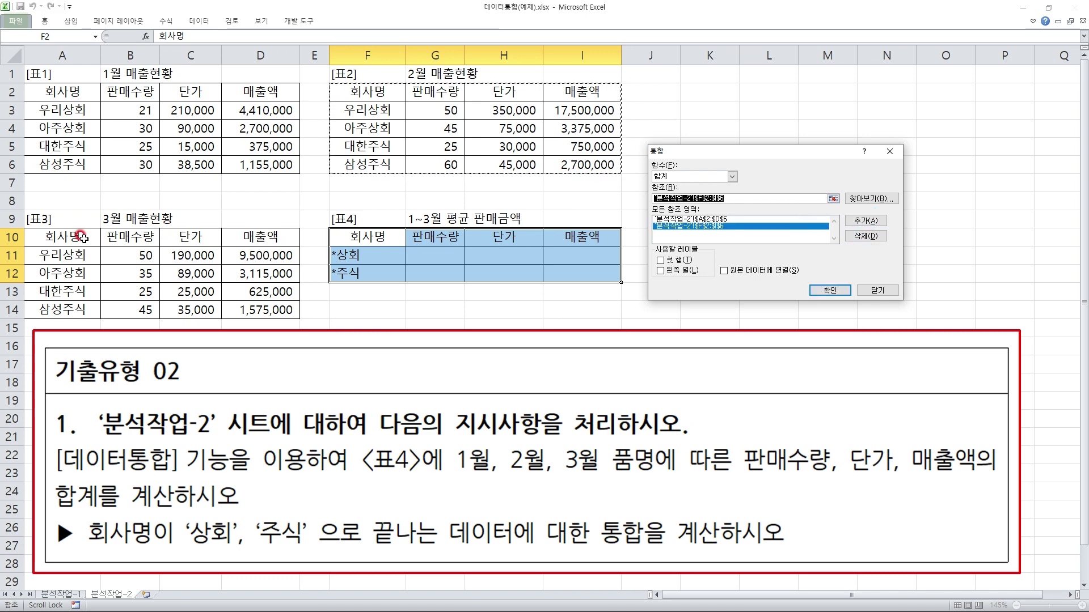
drag(73, 237, 249, 310)
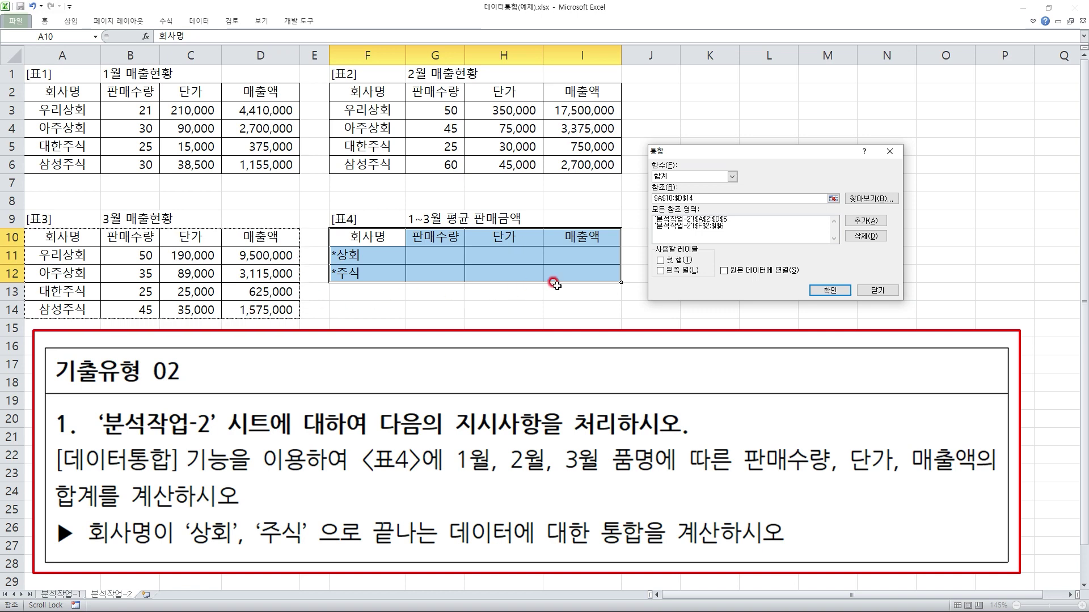
click(873, 221)
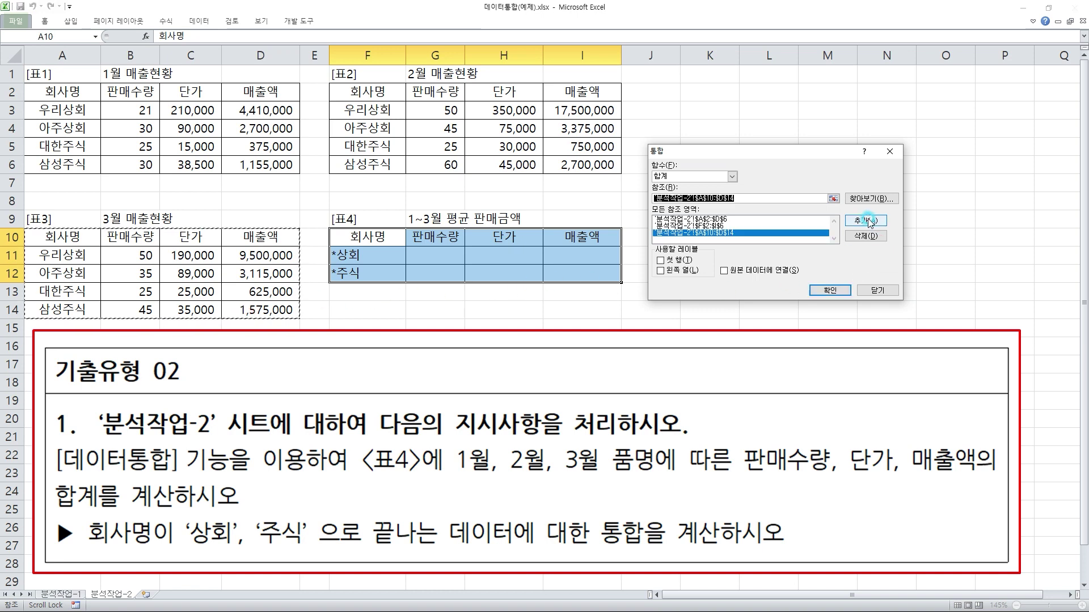
Enable the 첫 행 and 왼쪽 열 labels and run the consolidation into [표4] with the 합계 function.
click(661, 261)
click(661, 271)
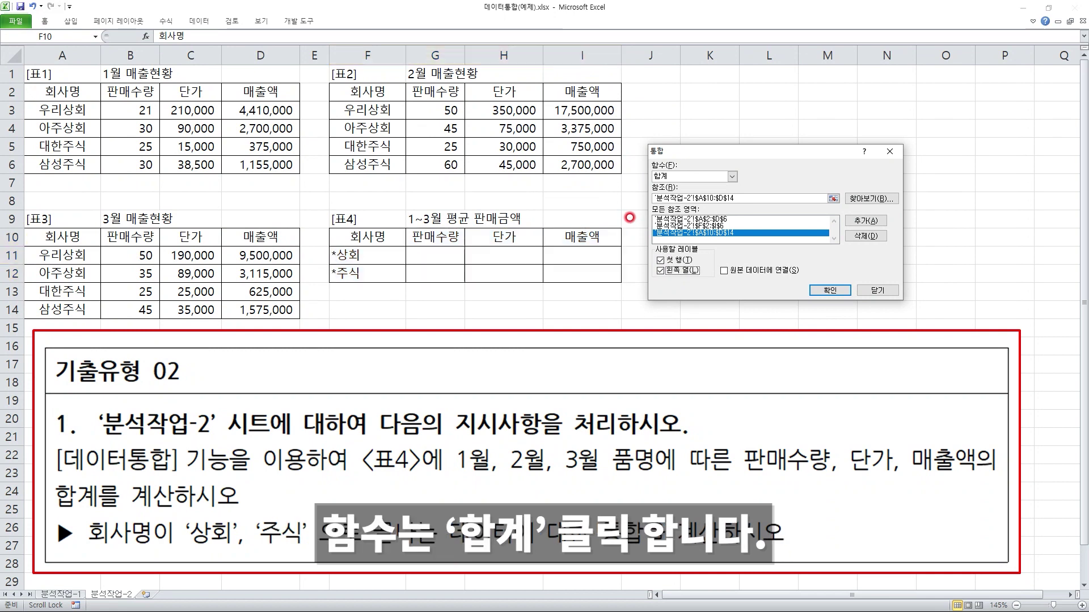
mouse_move(103, 523)
mouse_down()
mouse_move(65, 511)
mouse_move(106, 483)
mouse_move(98, 513)
mouse_up()
mouse_move(676, 203)
mouse_down()
mouse_move(641, 195)
mouse_move(692, 158)
mouse_move(681, 200)
mouse_up()
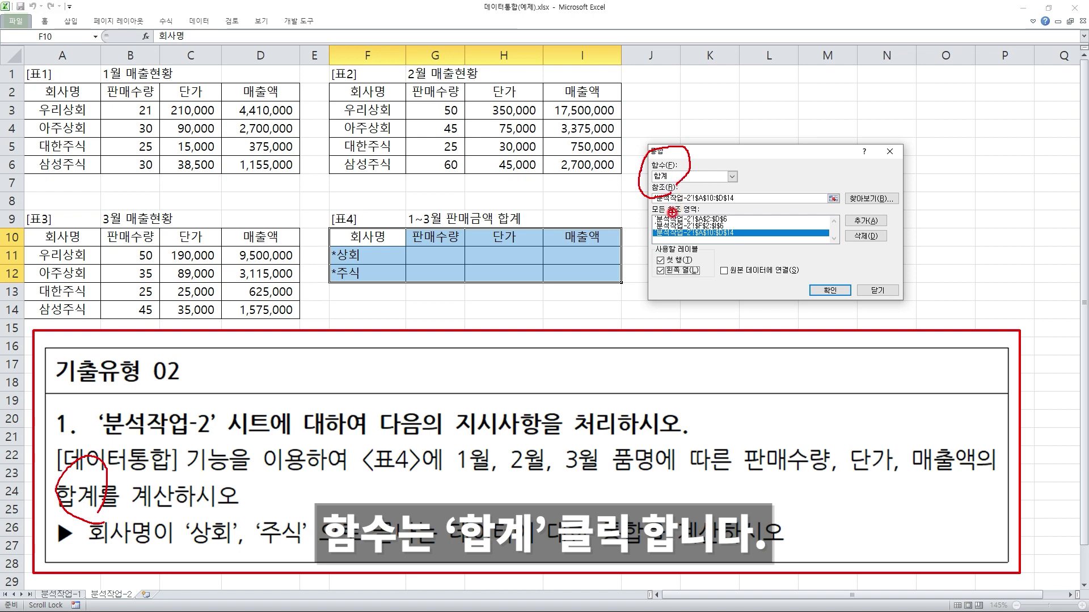
key(Escape)
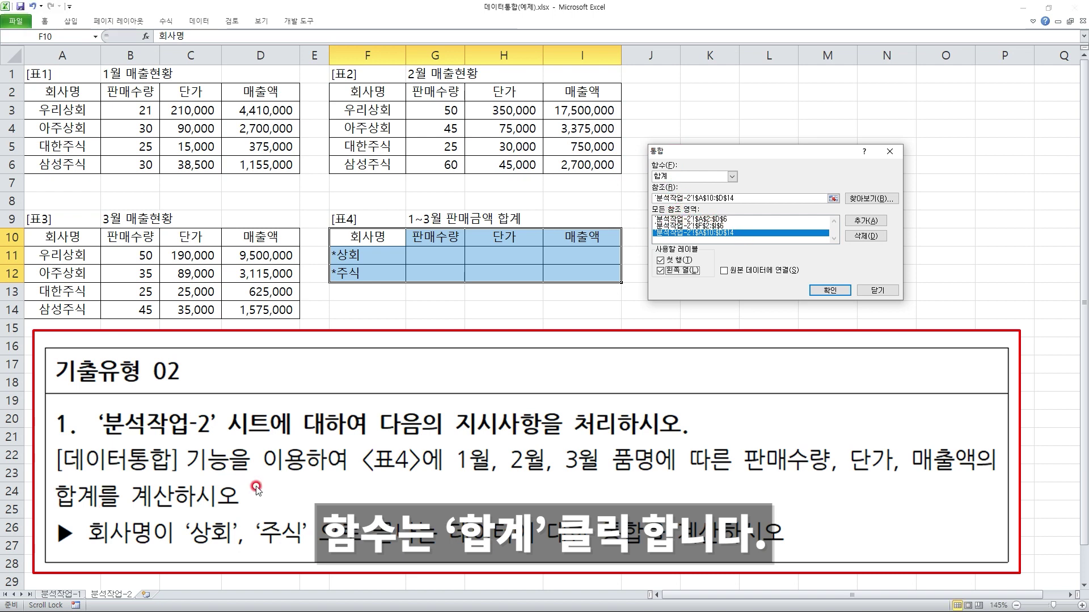
click(827, 292)
click(796, 269)
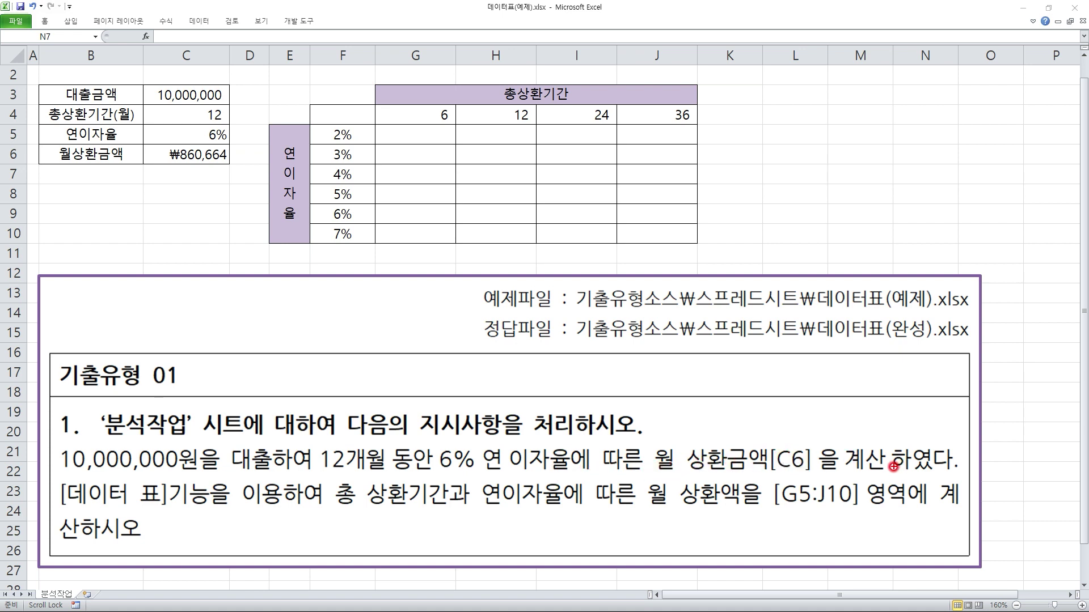
drag(656, 479, 964, 475)
mouse_move(783, 416)
mouse_down()
mouse_move(793, 457)
mouse_move(829, 419)
mouse_up()
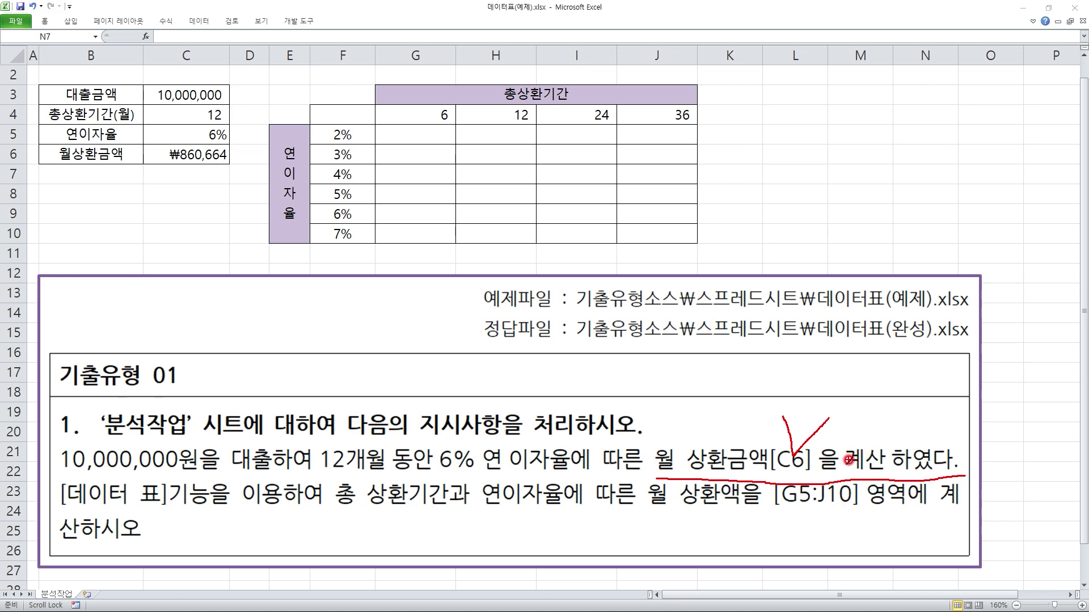
key(Escape)
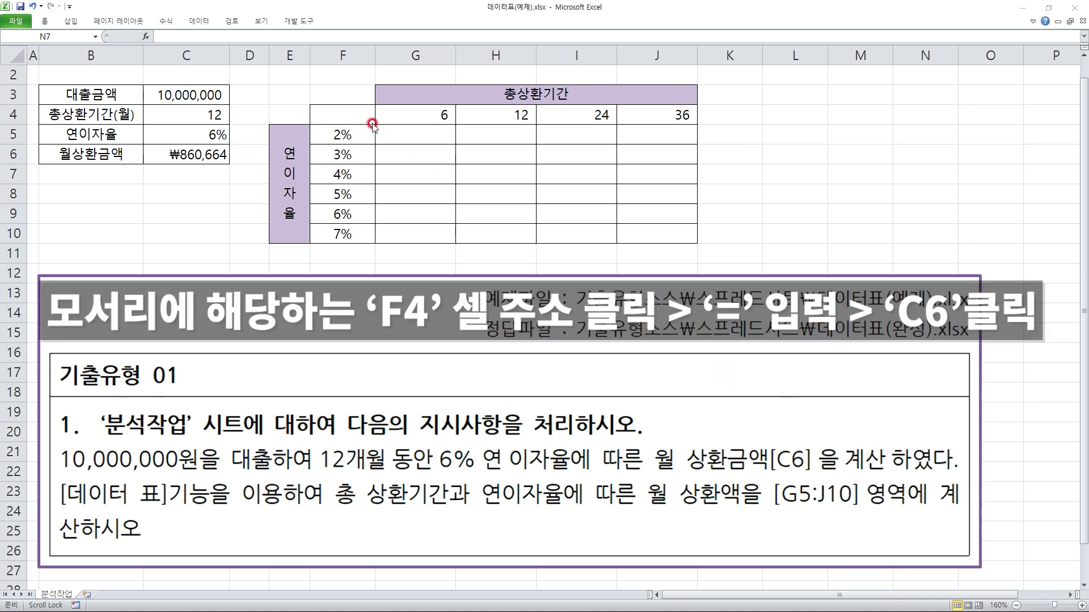
In the workbook 데이터표(예제).xlsx, enter =C6 in corner cell F4 to reference the 월상환금액.
click(332, 110)
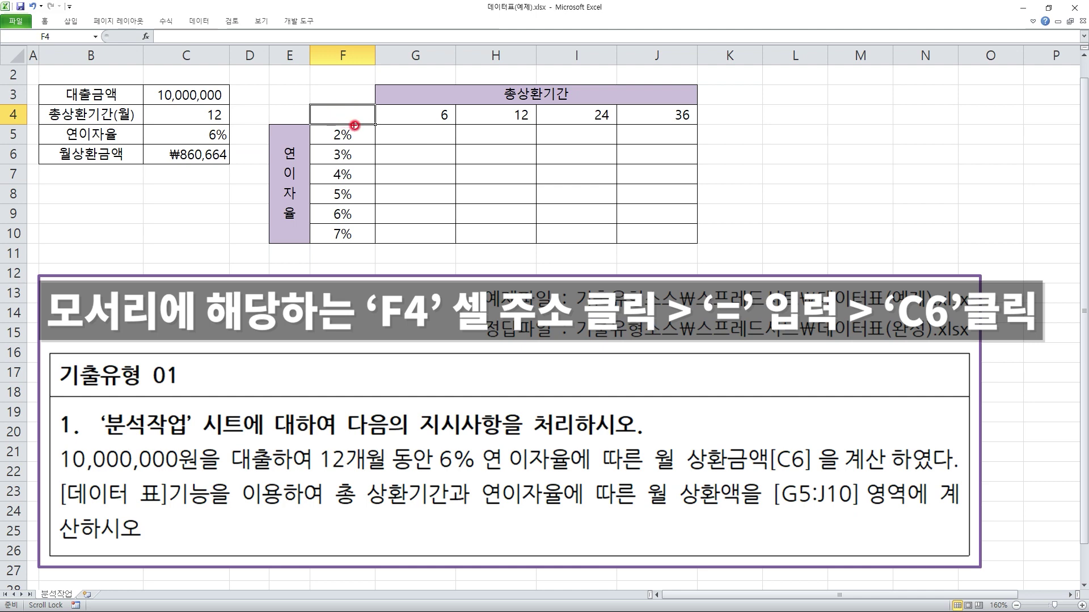
drag(322, 121, 353, 112)
key(Escape)
text(=)
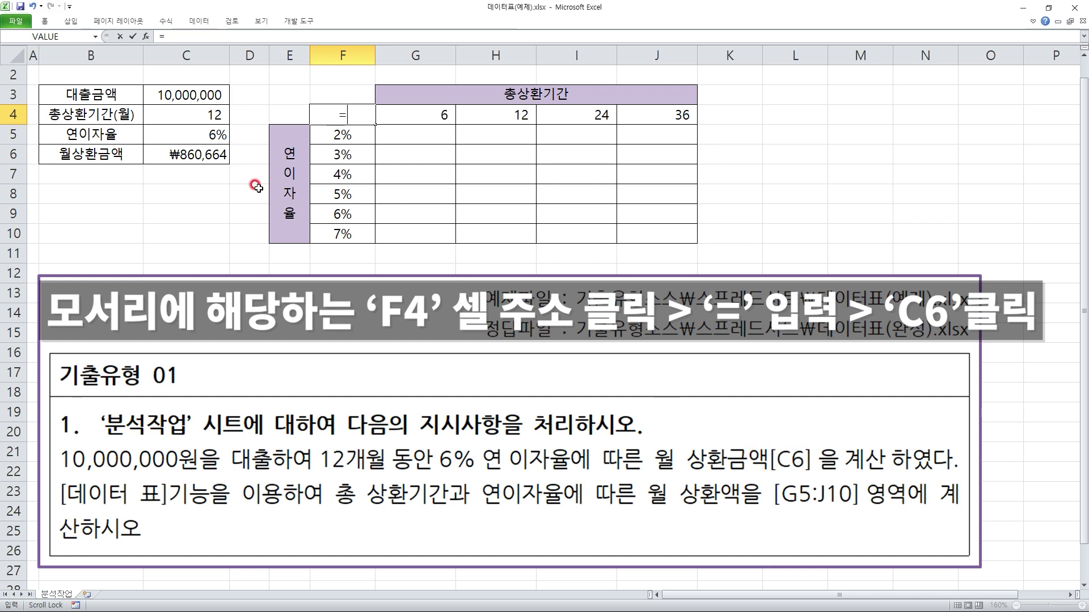
click(178, 155)
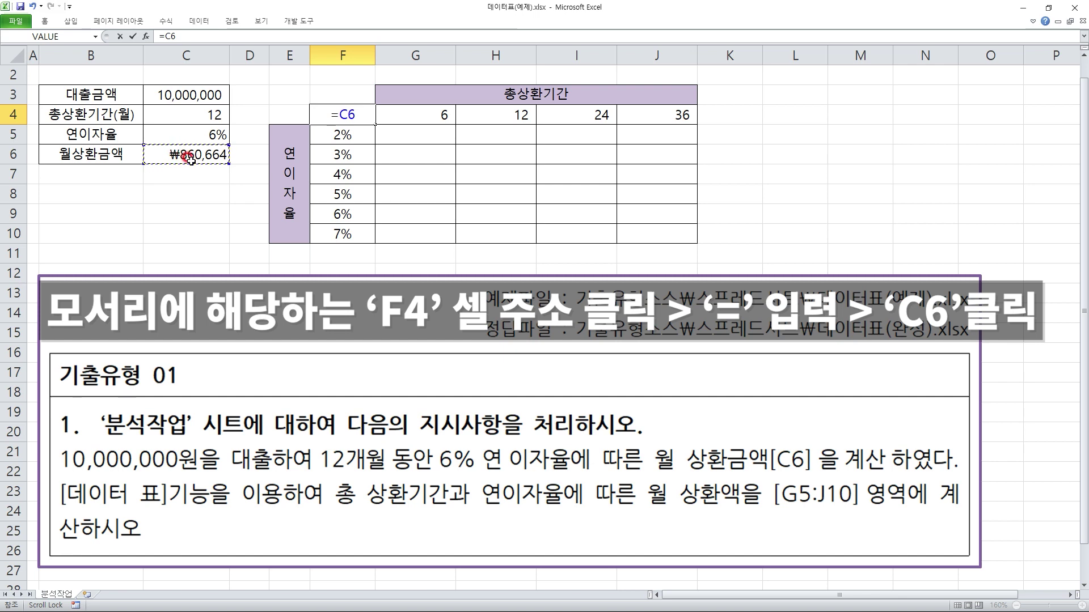
key(Return)
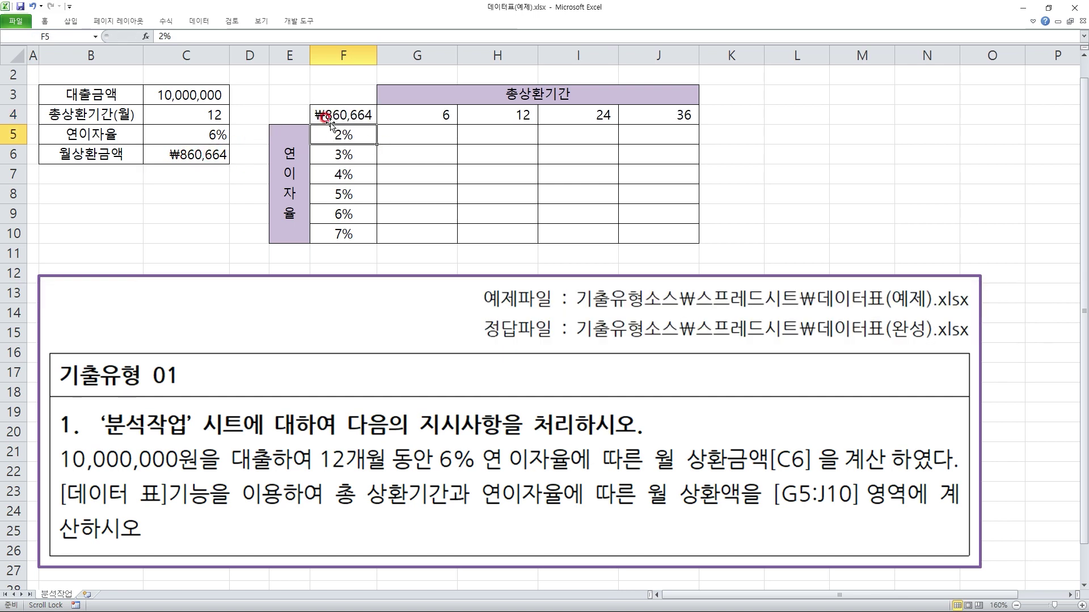
Start a 데이터 표 (Data Table) what-if analysis on range F4:J10.
drag(342, 115, 653, 225)
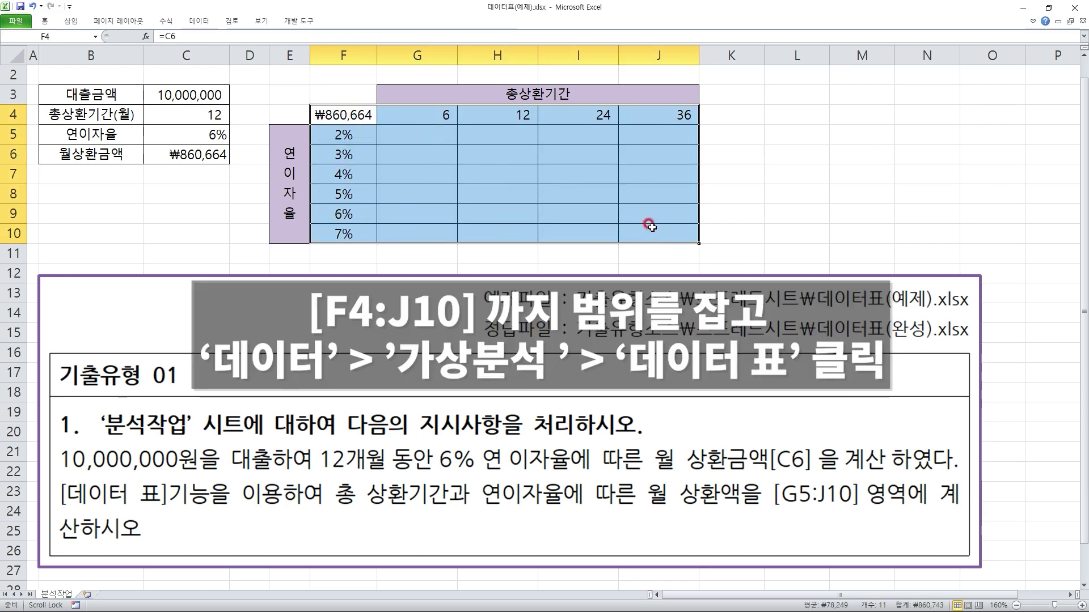
click(198, 22)
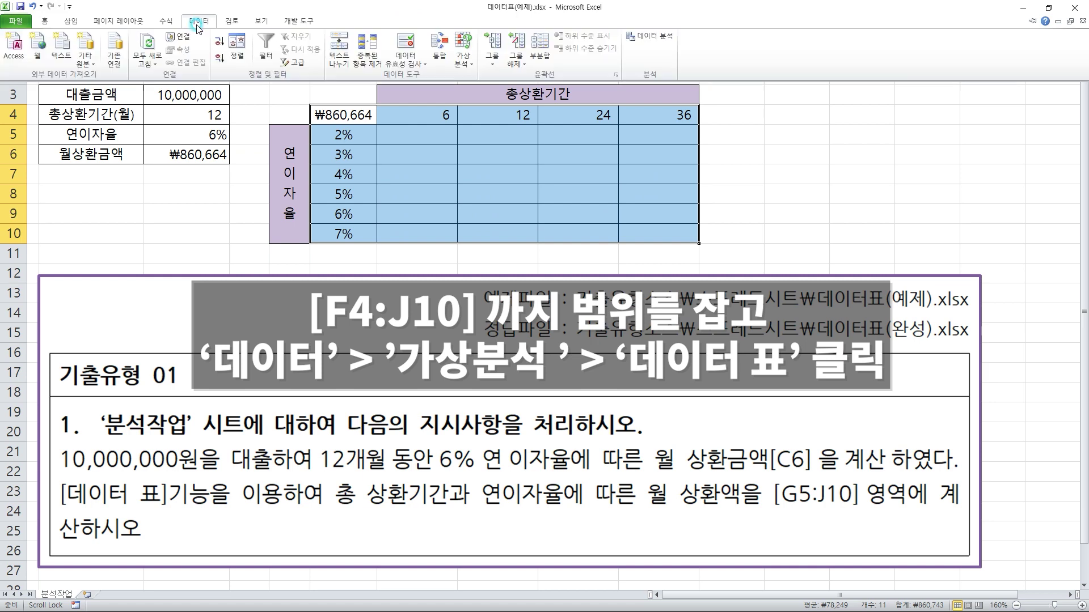
click(459, 65)
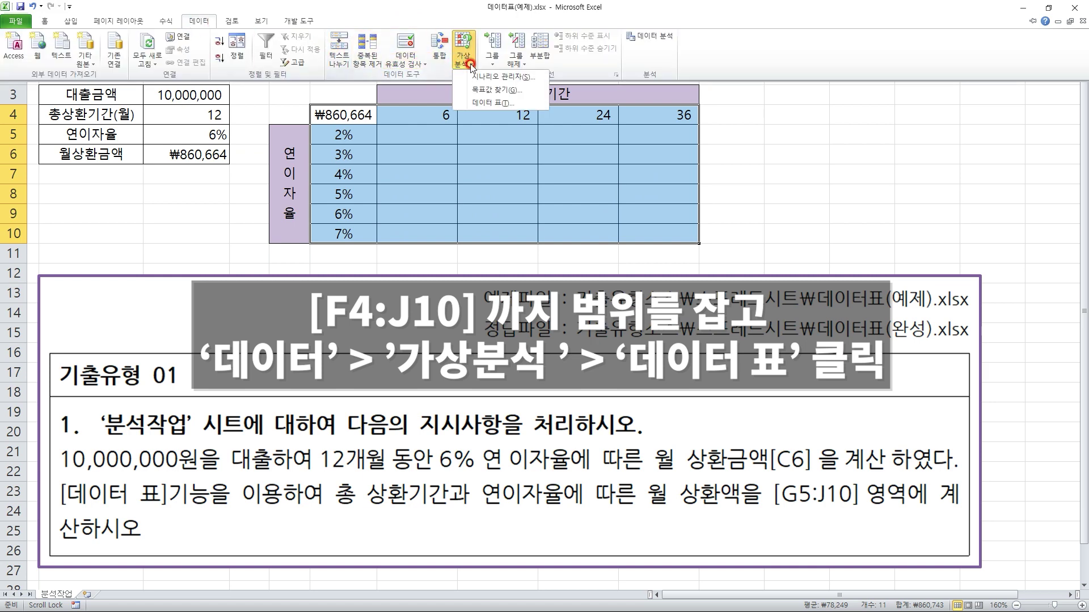
click(517, 102)
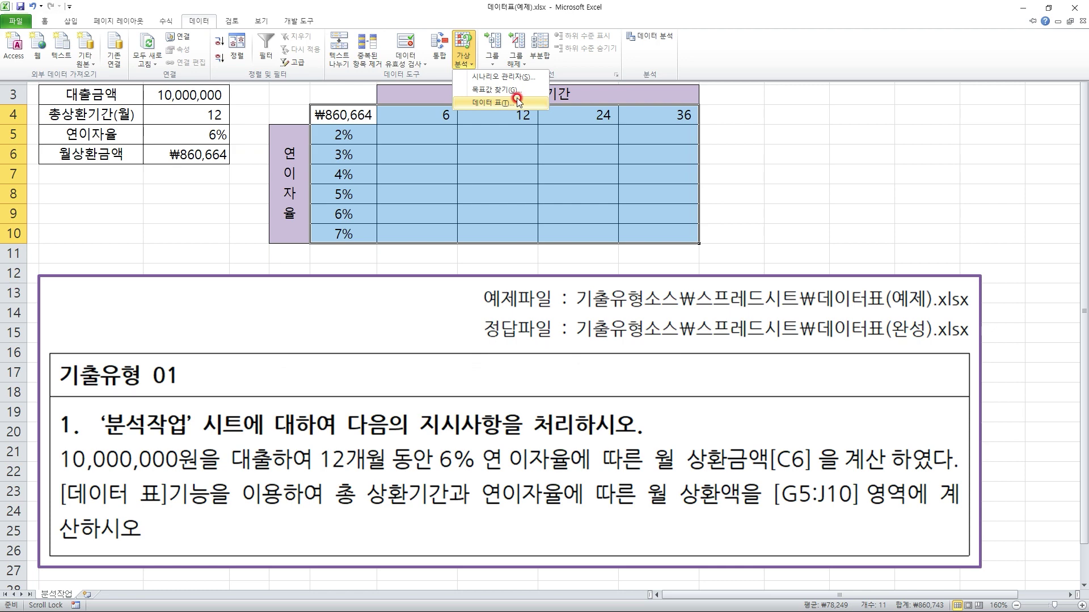
drag(732, 189, 567, 159)
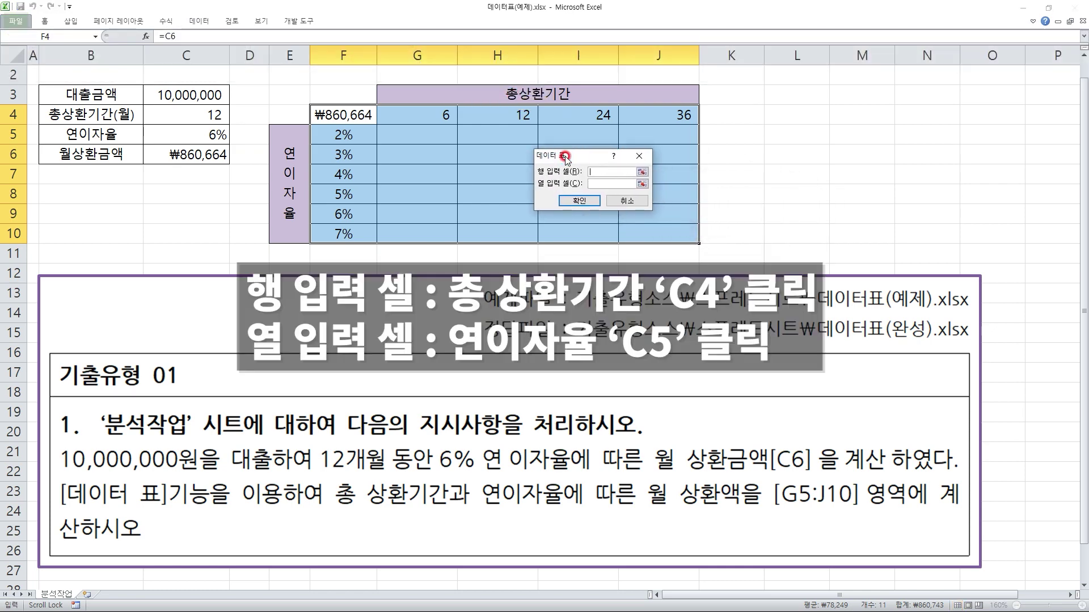
Set the data table's 행 입력 셀 (row input cell) to C4, the 총상환기간(월).
drag(490, 121, 742, 121)
drag(726, 105, 734, 141)
mouse_move(543, 111)
mouse_down()
mouse_move(583, 77)
mouse_move(562, 112)
mouse_up()
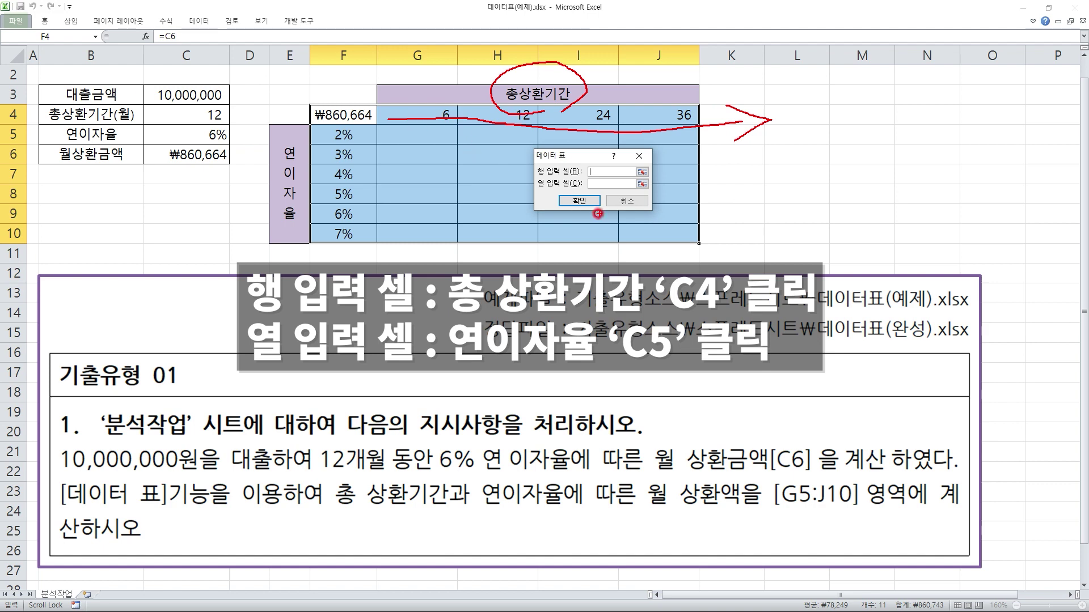
mouse_move(226, 127)
mouse_down()
mouse_move(196, 105)
mouse_move(237, 122)
mouse_move(227, 126)
mouse_up()
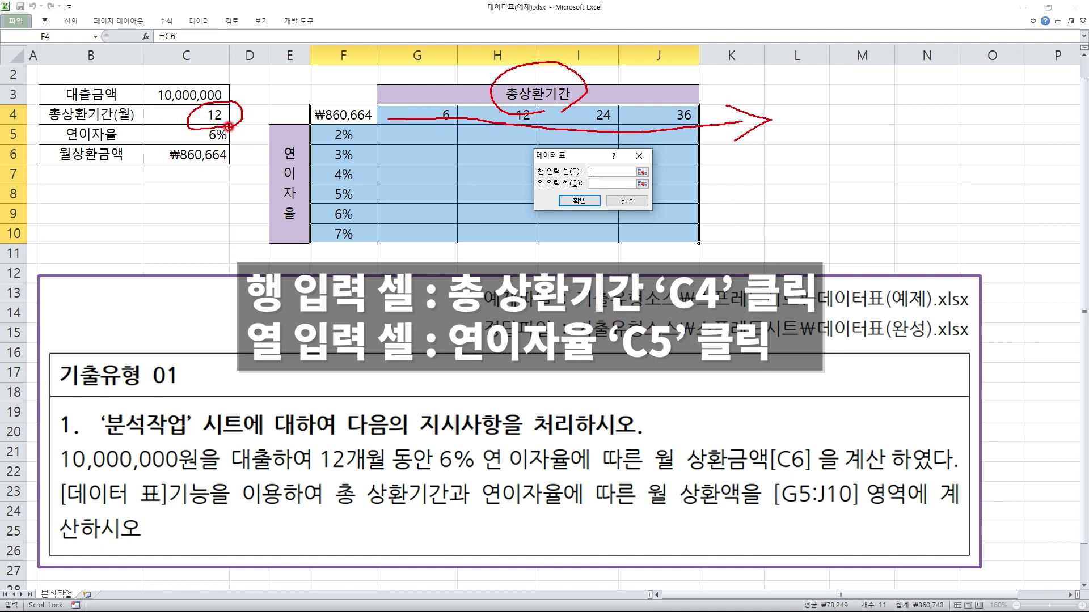
key(Escape)
click(214, 117)
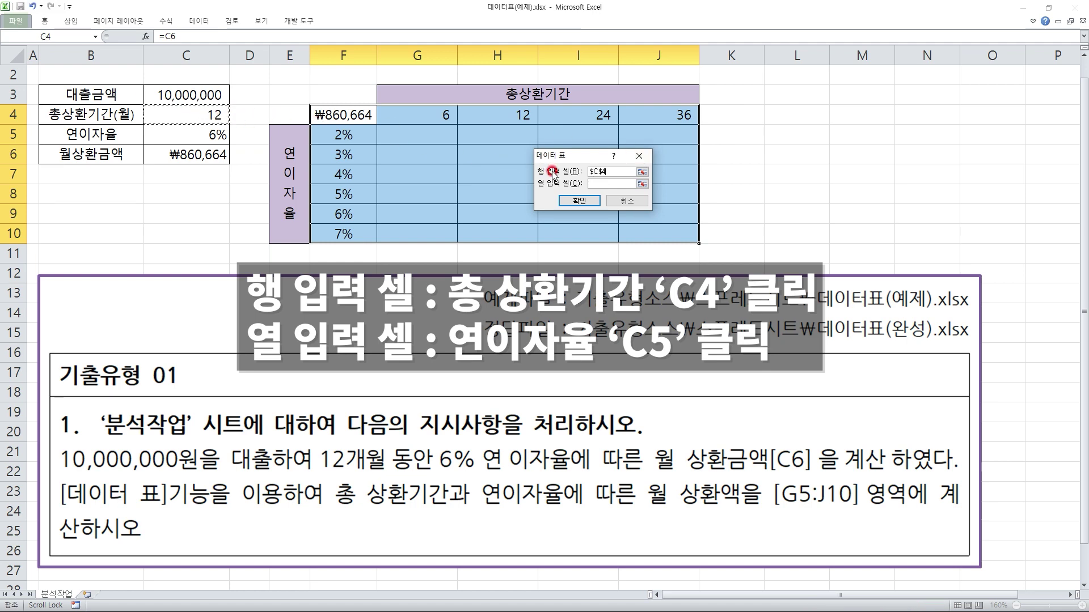
Set the 열 입력 셀 (column input cell) to C5, the 연이자율, and generate the data table.
click(600, 184)
click(550, 184)
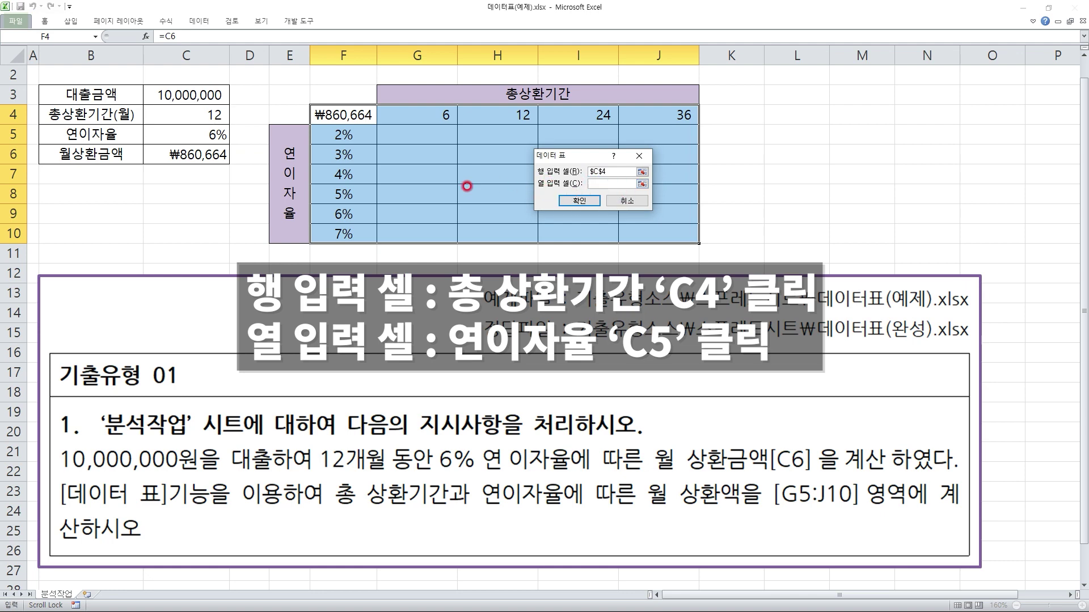
drag(341, 82, 344, 261)
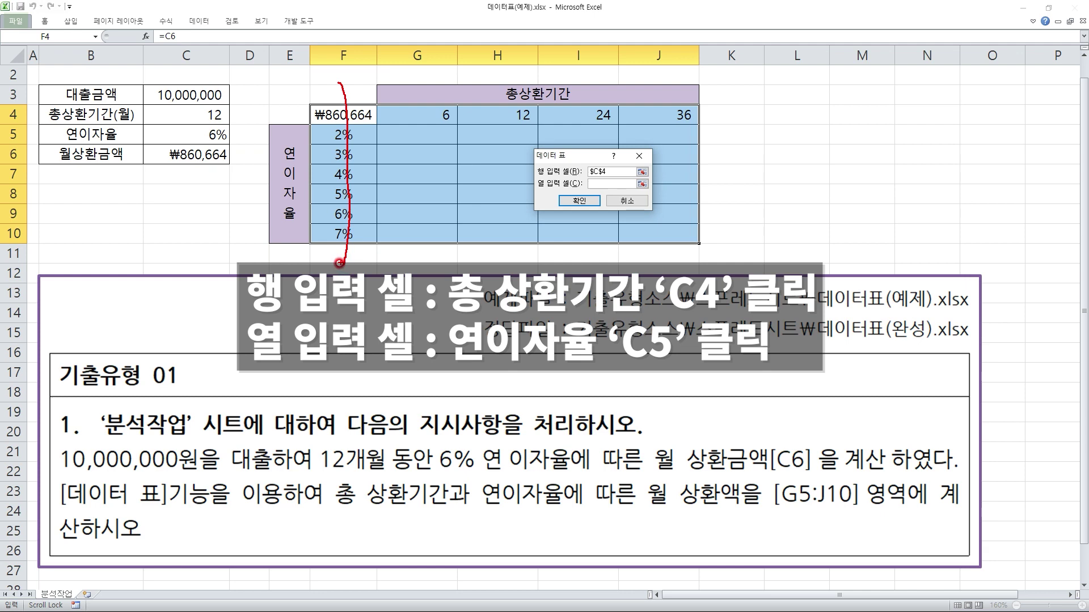
mouse_move(302, 221)
mouse_down()
mouse_move(253, 153)
mouse_move(299, 221)
mouse_up()
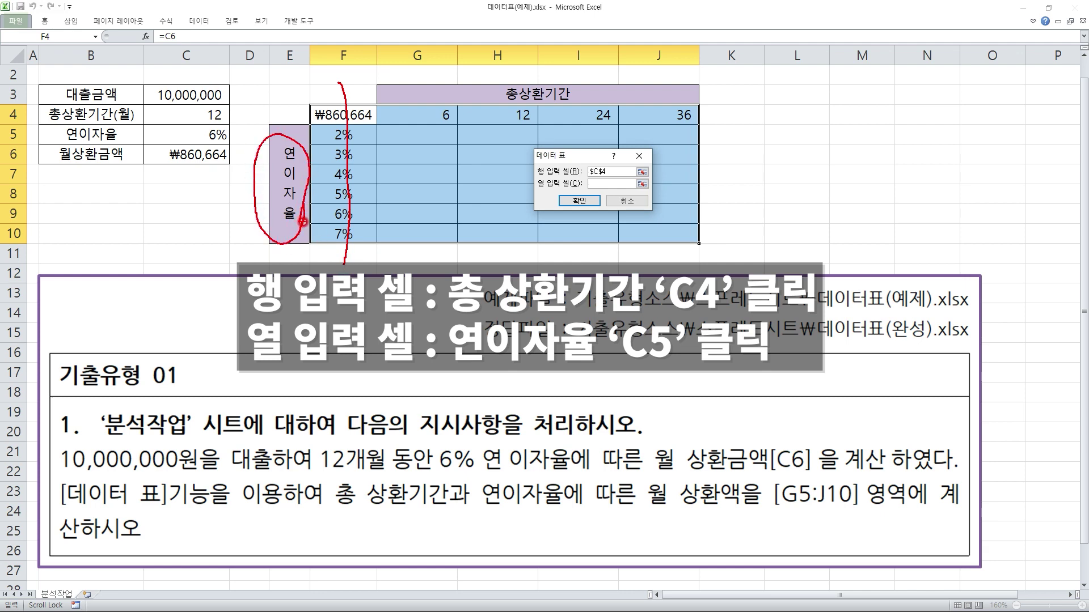
key(Escape)
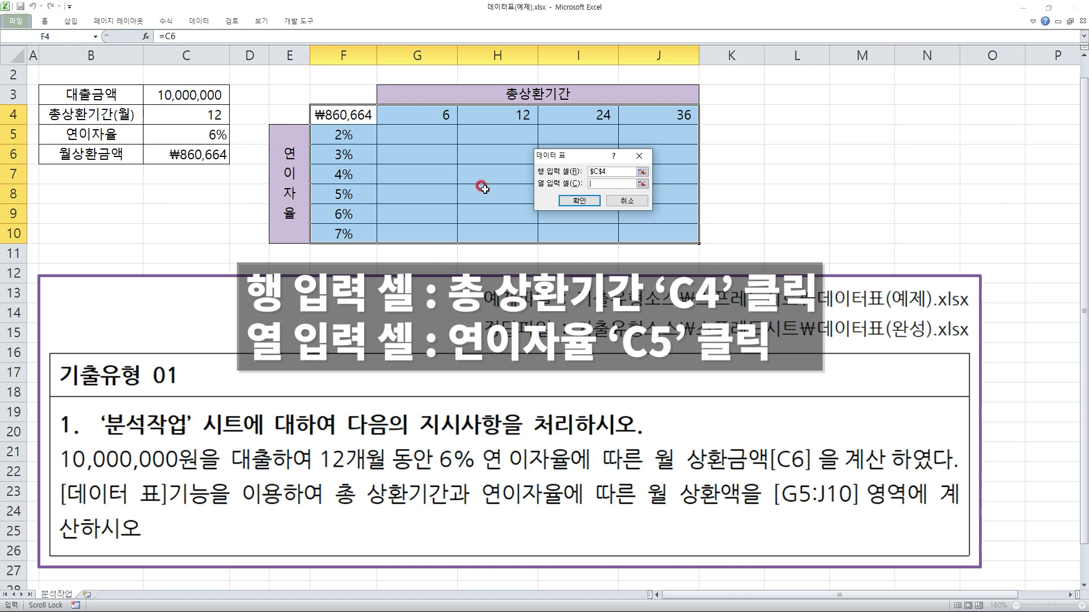
click(181, 134)
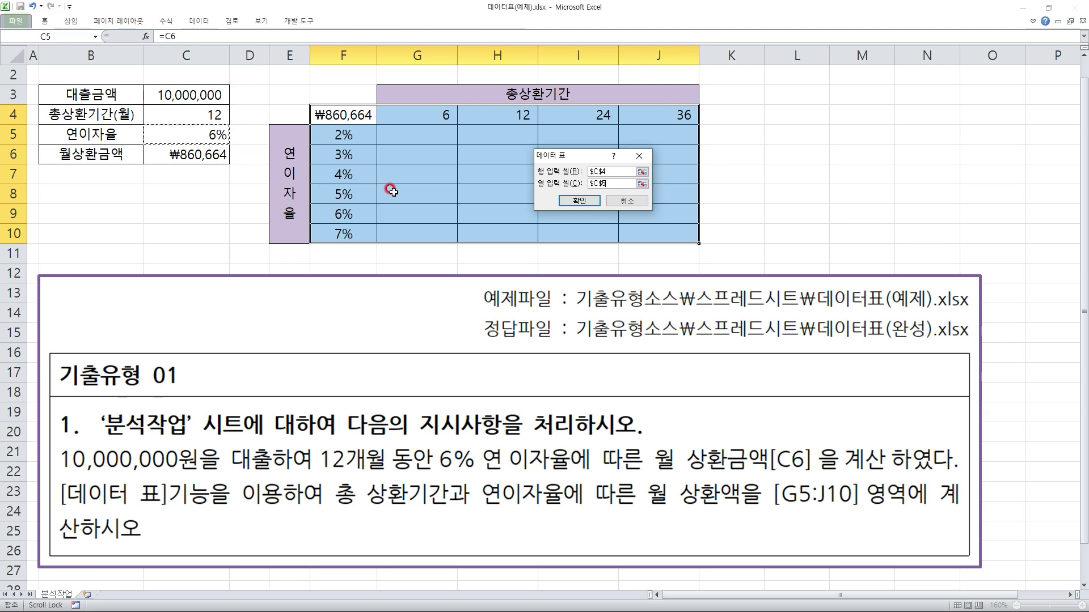
click(577, 200)
click(839, 190)
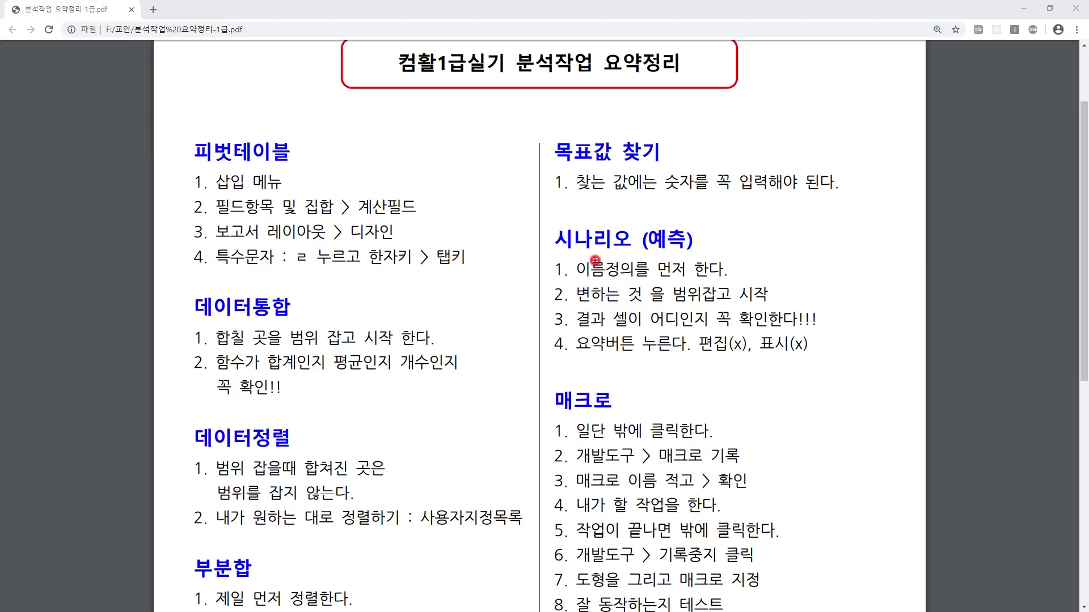
In the browser PDF 분석작업 요약정리-1급.pdf, review the notes under 시나리오 (예측).
mouse_move(701, 254)
mouse_down()
mouse_move(626, 238)
mouse_move(700, 238)
mouse_move(704, 256)
mouse_up()
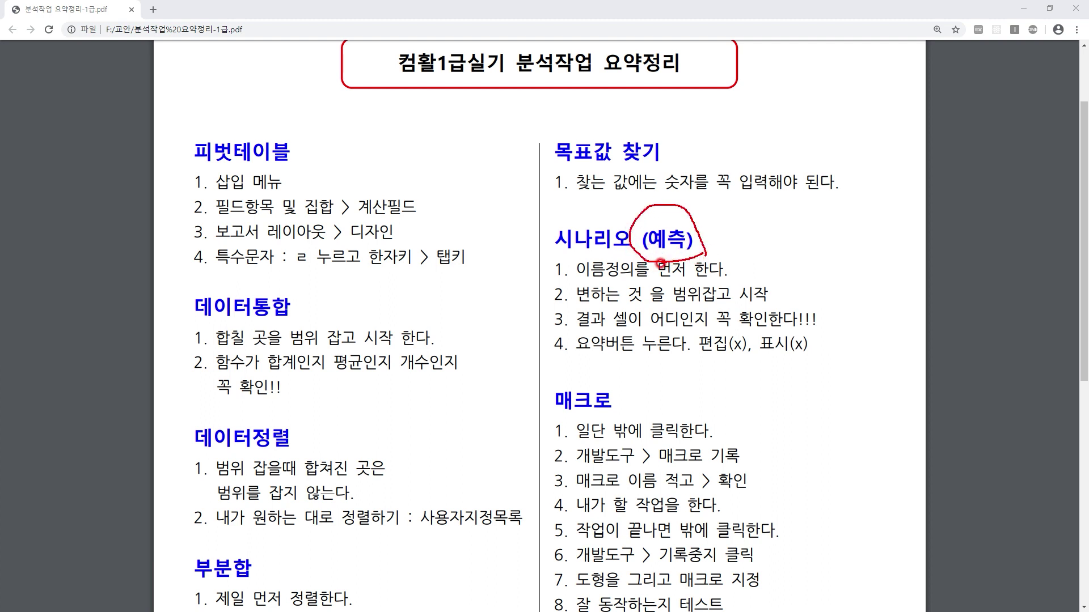
mouse_move(515, 279)
mouse_down()
mouse_move(546, 264)
mouse_move(514, 267)
mouse_up()
mouse_move(515, 309)
mouse_down()
mouse_move(544, 289)
mouse_move(505, 287)
mouse_up()
drag(588, 285, 652, 282)
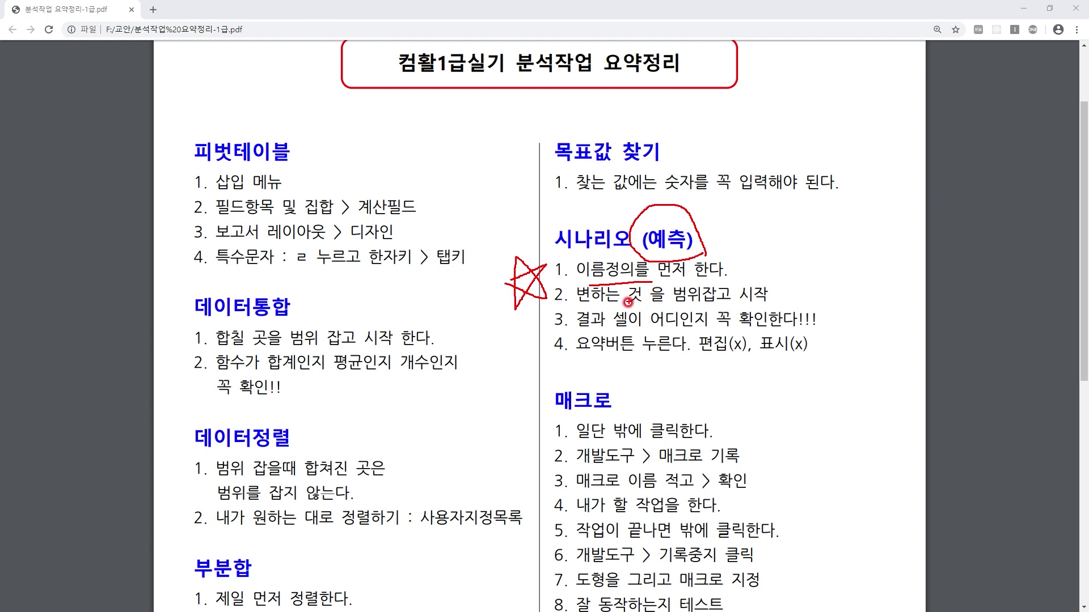
drag(570, 311, 734, 307)
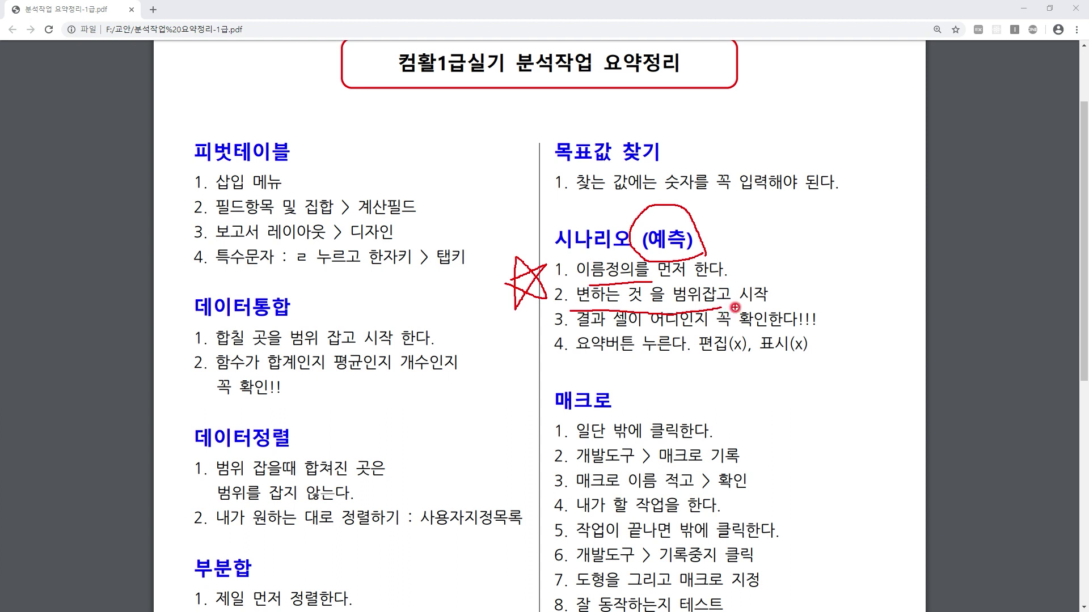
drag(572, 340, 683, 334)
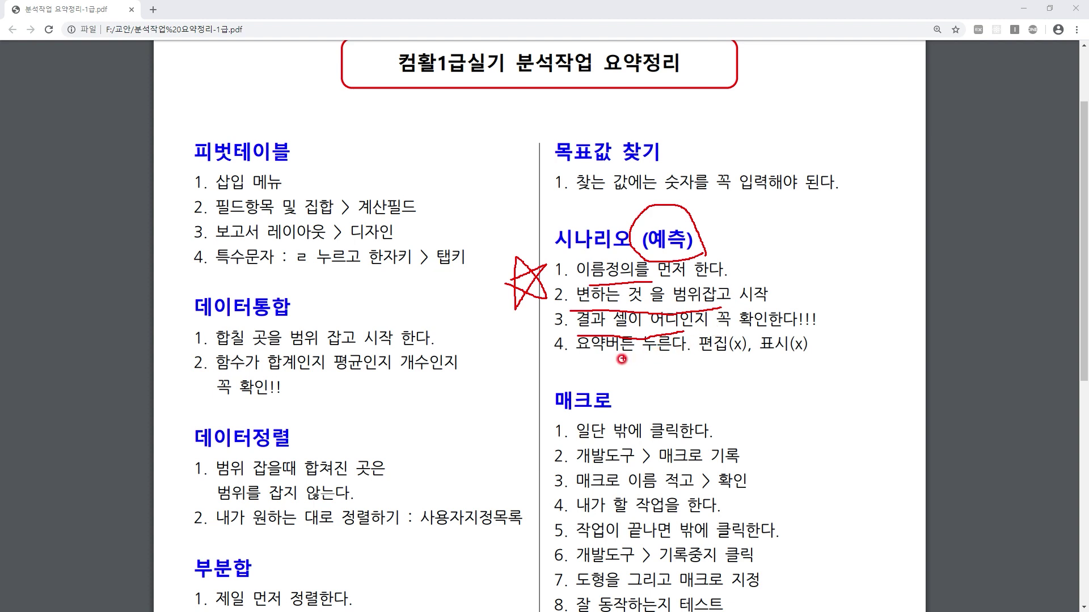
mouse_move(570, 368)
mouse_down()
mouse_move(576, 388)
mouse_move(601, 390)
mouse_move(572, 372)
mouse_up()
drag(742, 330, 695, 370)
drag(794, 322, 760, 369)
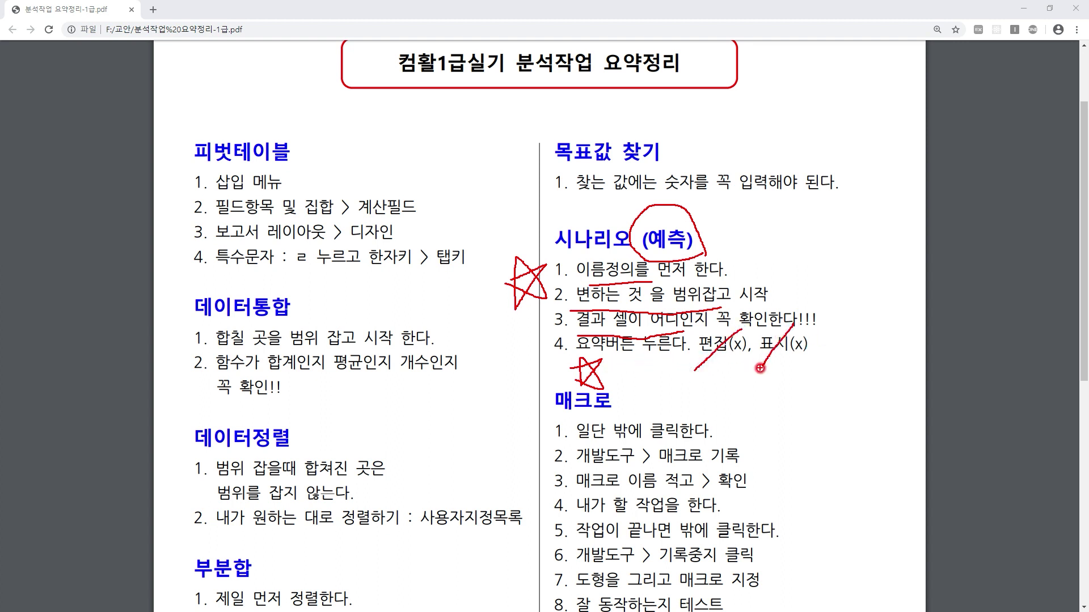
mouse_move(621, 361)
mouse_down()
mouse_move(561, 341)
mouse_move(621, 374)
mouse_move(567, 317)
mouse_move(560, 332)
mouse_move(611, 362)
mouse_up()
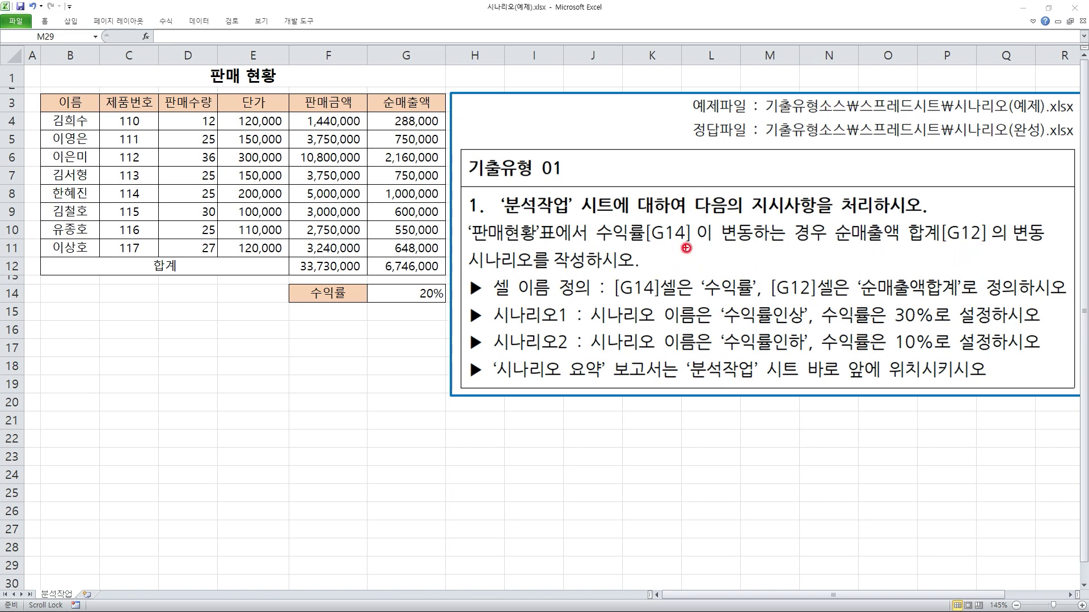
In the workbook 시나리오(예제).xlsx, define the name 수익률 for cell G14.
mouse_move(693, 247)
mouse_down()
mouse_move(647, 255)
mouse_move(695, 213)
mouse_move(693, 252)
mouse_move(701, 241)
mouse_up()
mouse_move(974, 254)
mouse_down()
mouse_move(935, 227)
mouse_move(988, 253)
mouse_up()
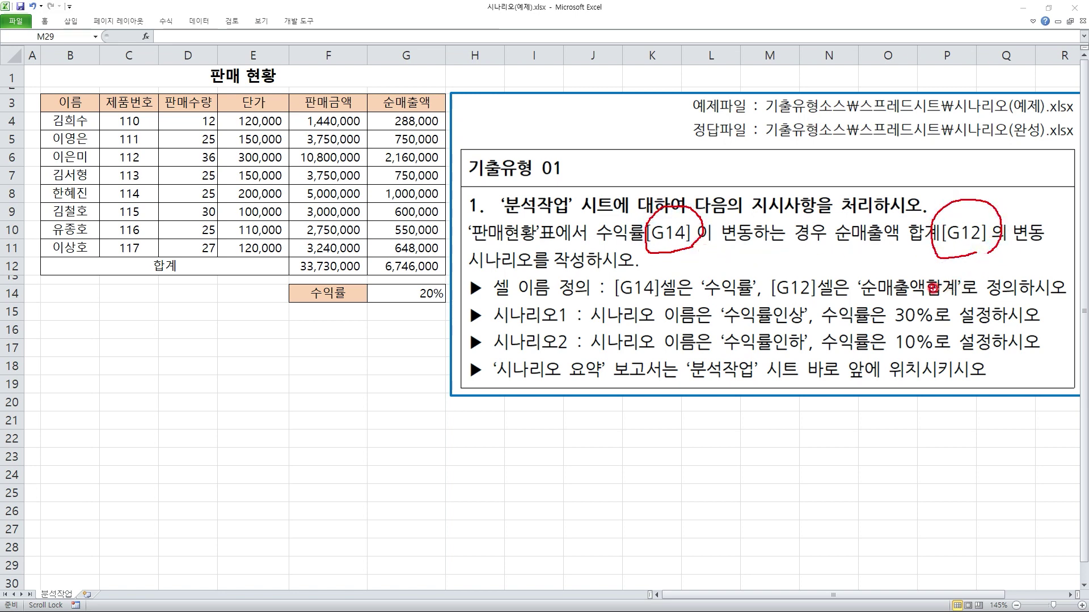
mouse_move(511, 305)
mouse_down()
mouse_move(606, 301)
mouse_move(681, 267)
mouse_move(678, 296)
mouse_up()
mouse_move(704, 301)
mouse_down()
mouse_move(756, 301)
mouse_move(750, 284)
mouse_move(833, 301)
mouse_move(946, 295)
mouse_up()
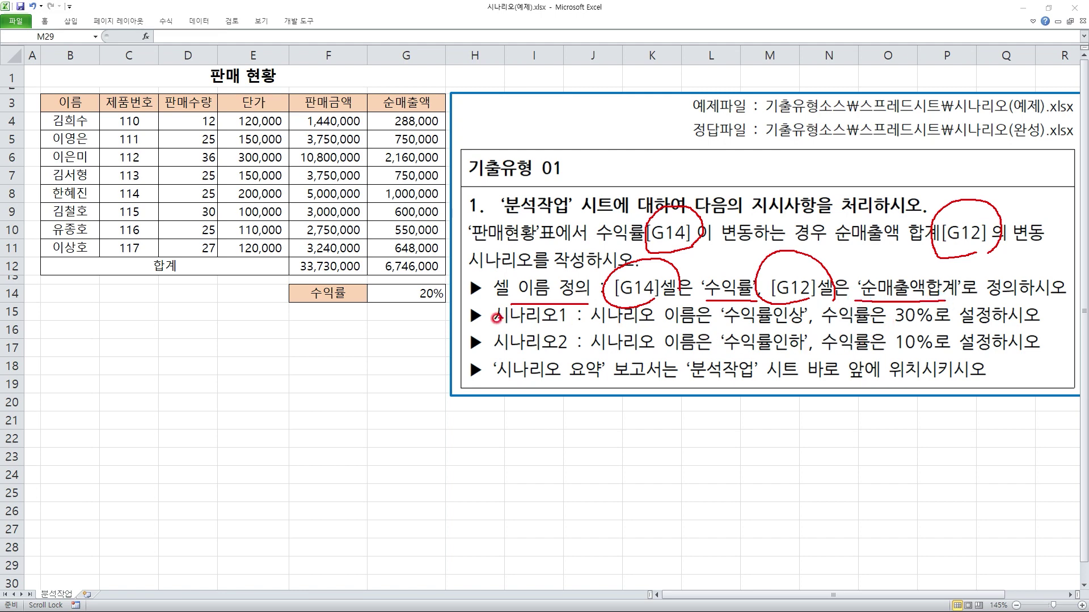
key(Escape)
click(418, 295)
click(59, 35)
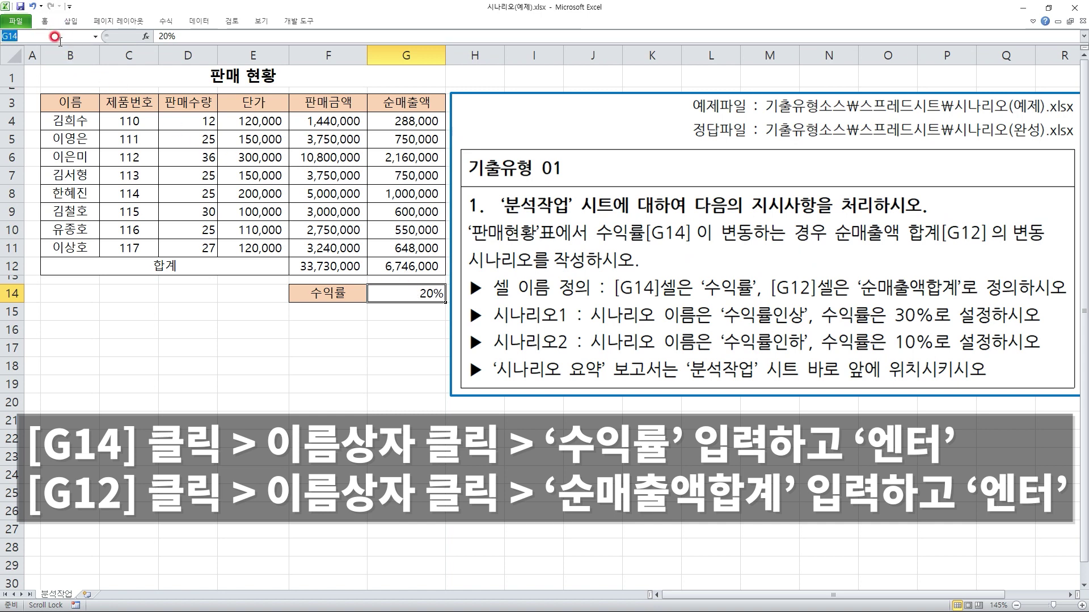
text(수익률)
key(Return)
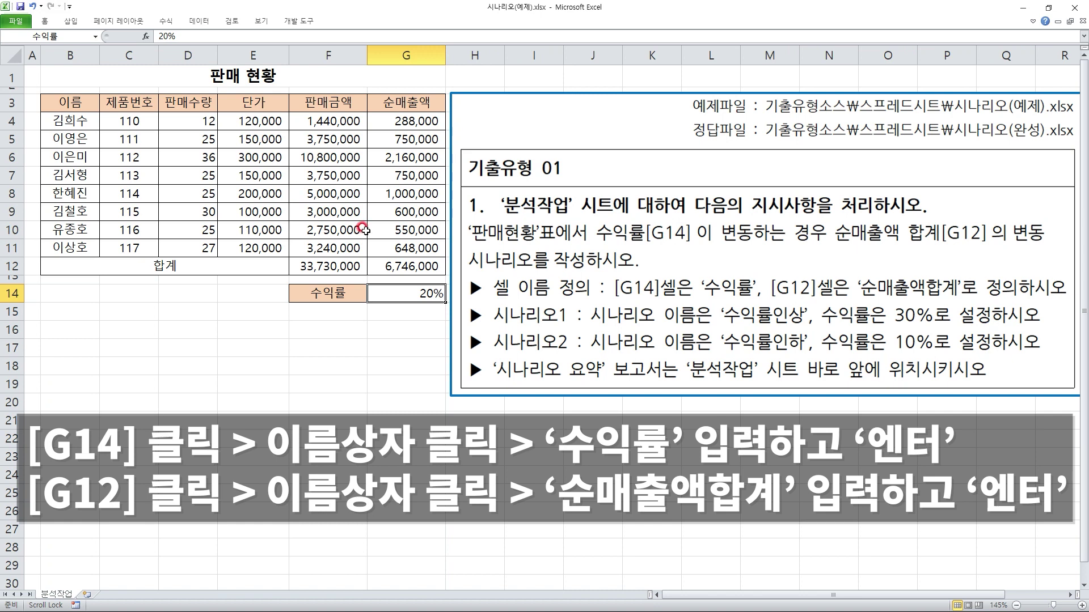
Define the name 순매출액합계 for the total cell G12.
click(407, 267)
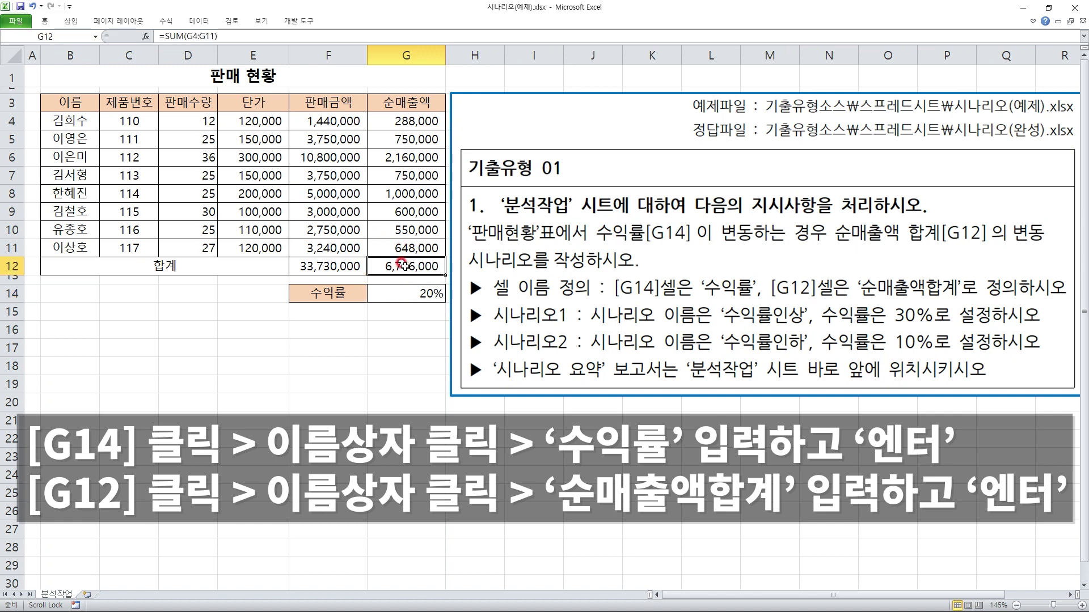
click(63, 37)
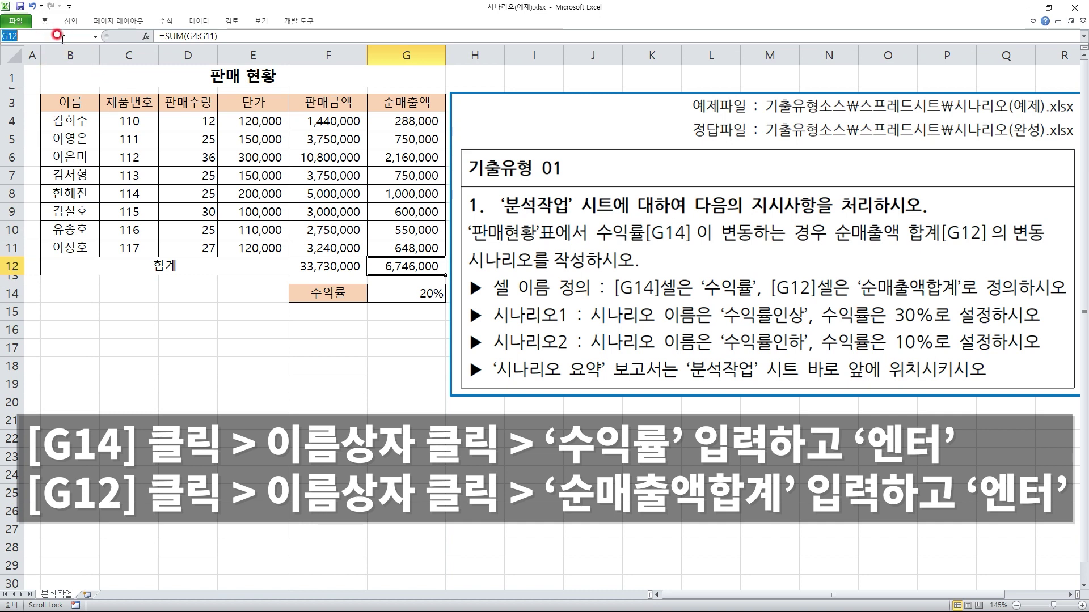
text(순매출액합계)
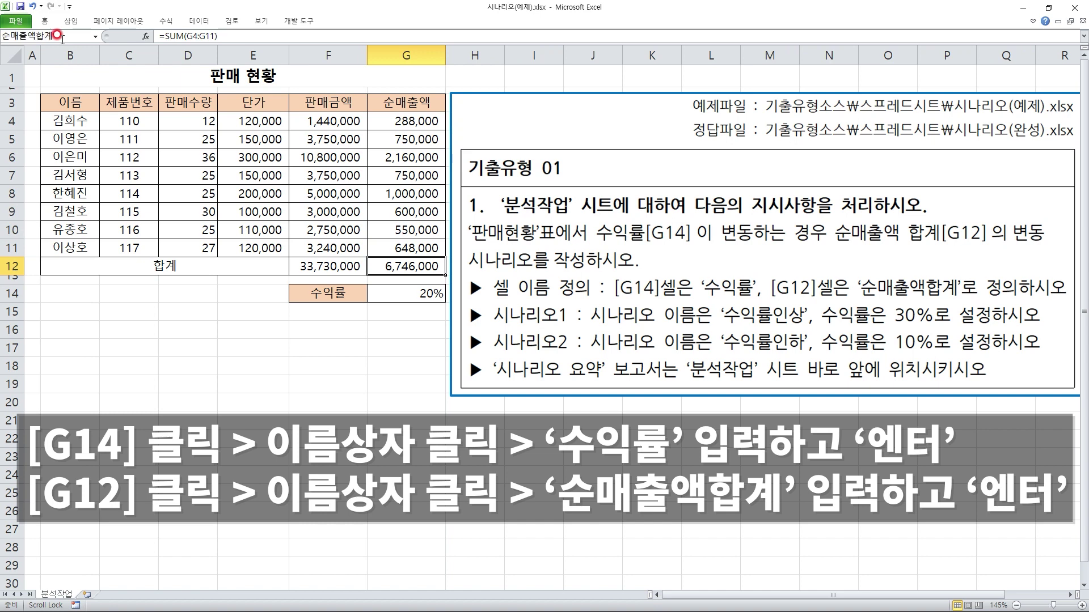
key(Return)
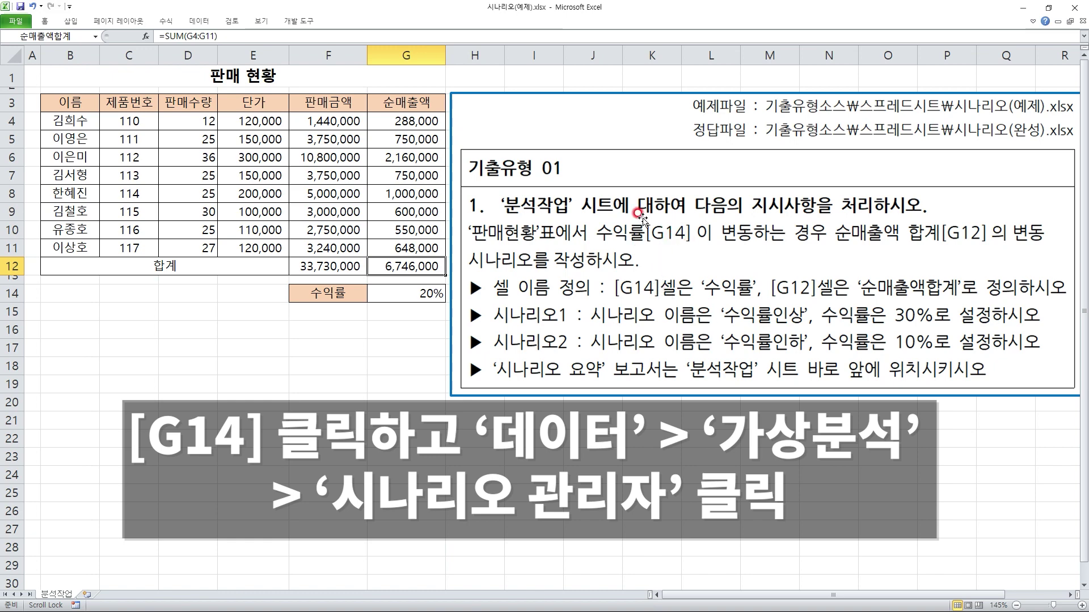
click(694, 244)
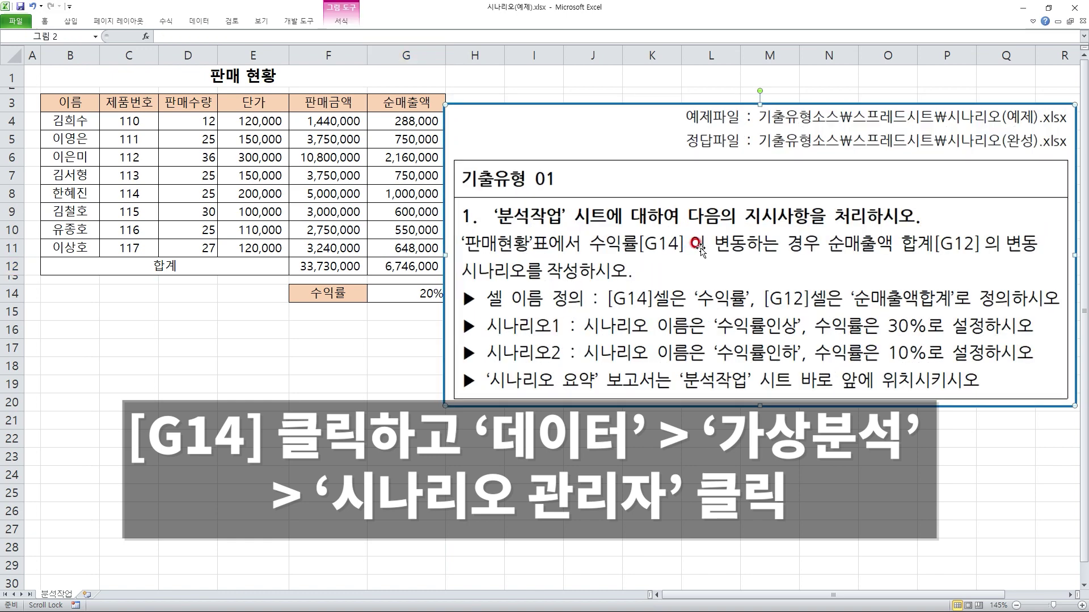
drag(700, 247, 707, 236)
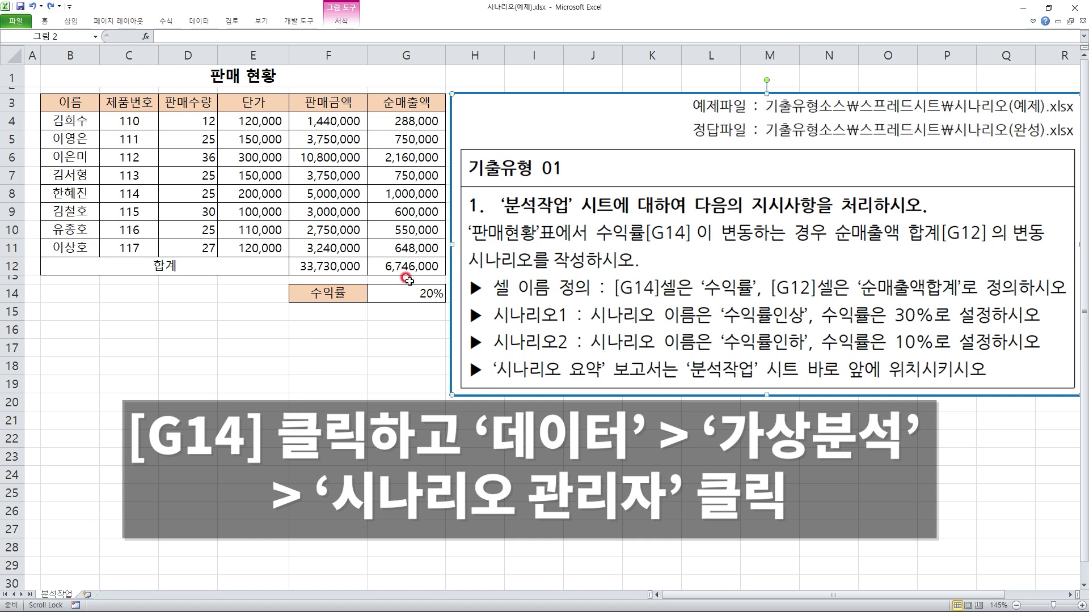
In the Scenario Manager, add a scenario named 수익률인상 with G14 as the changing cell and a 수익률 value of 30%.
click(406, 290)
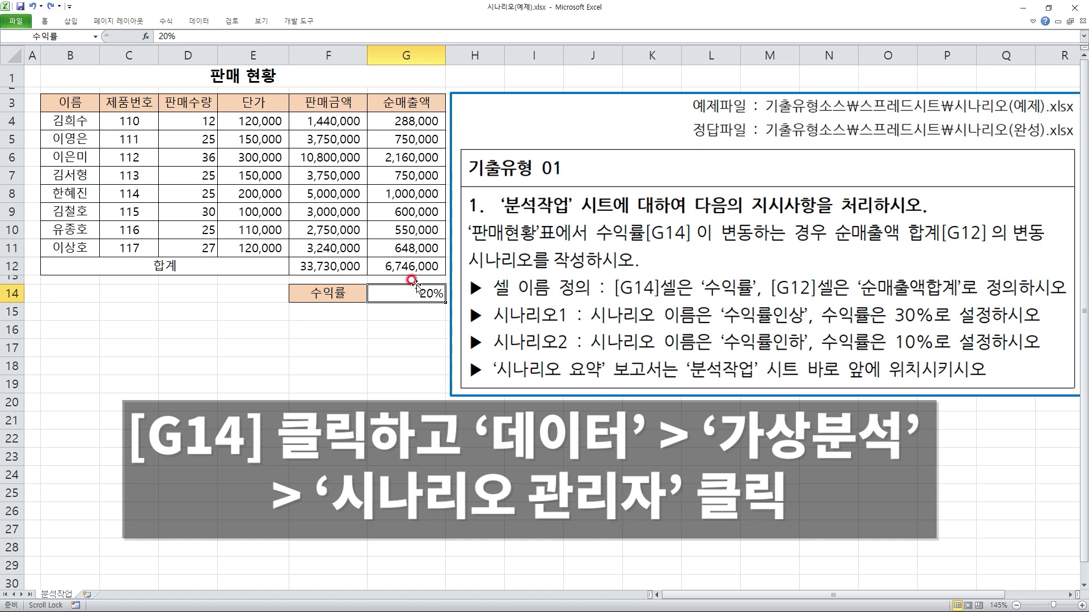
click(199, 21)
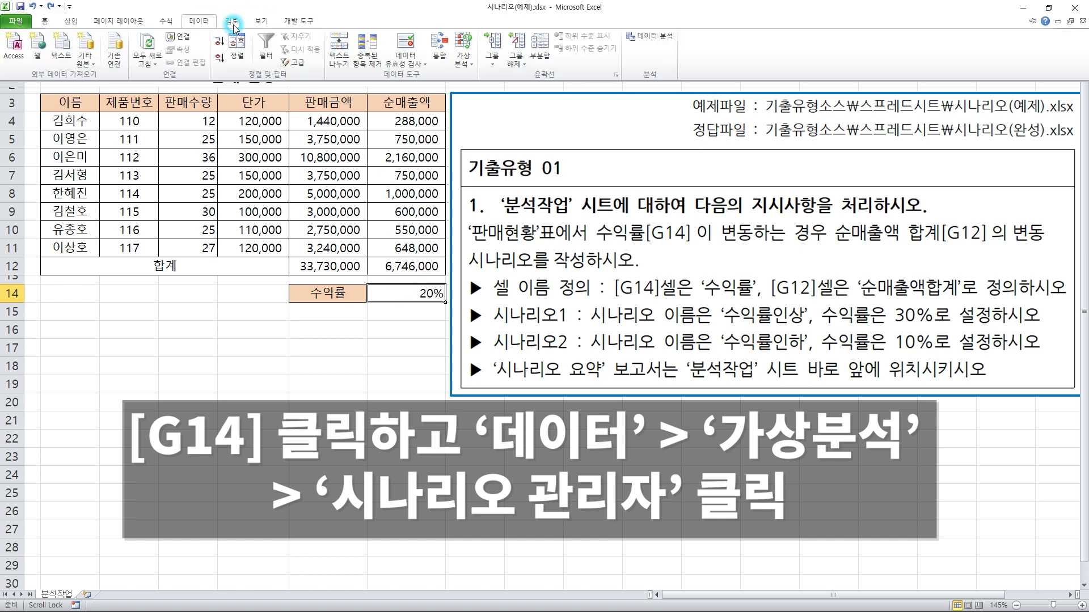
click(461, 68)
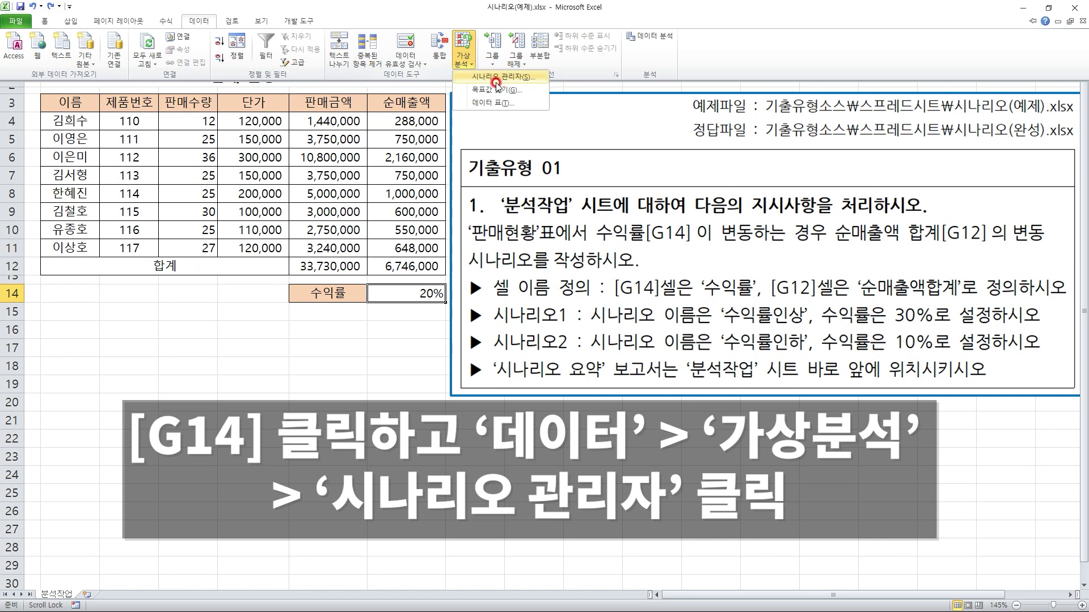
click(525, 79)
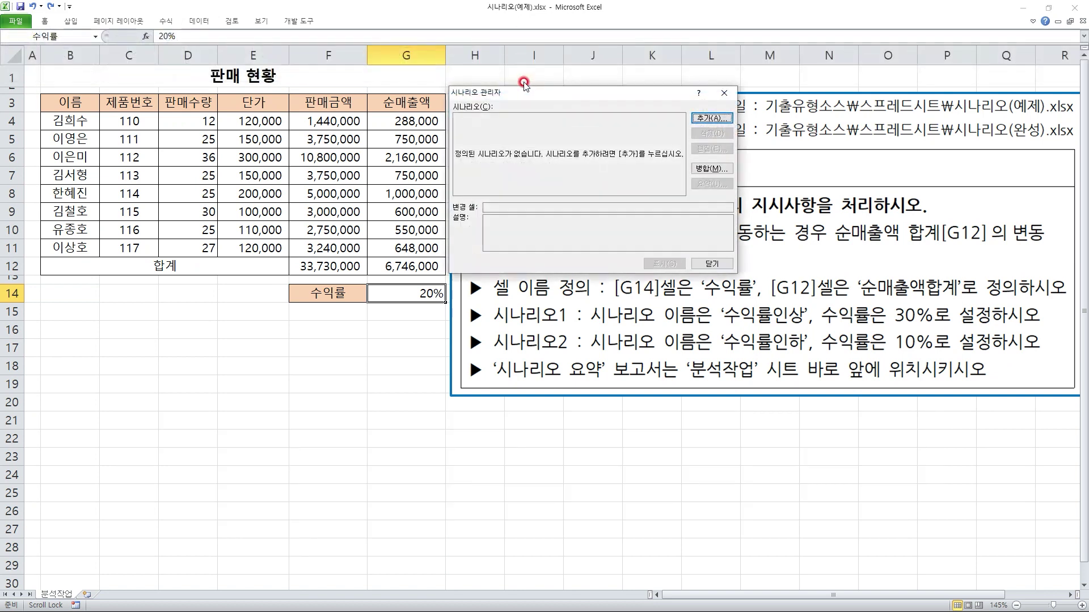
click(706, 121)
drag(547, 97, 651, 346)
click(615, 361)
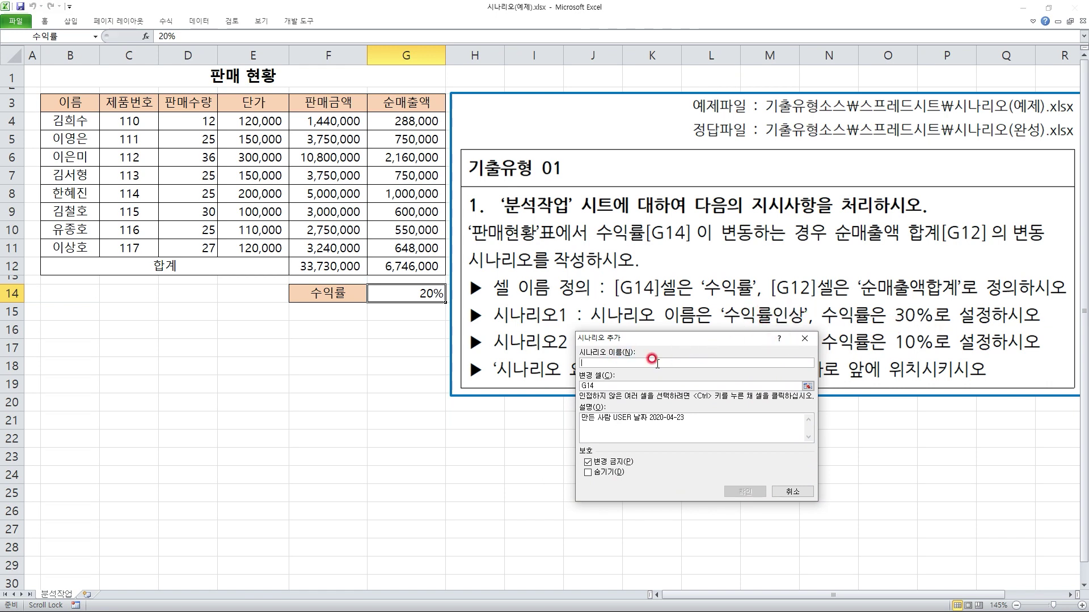
text(ㅅ)
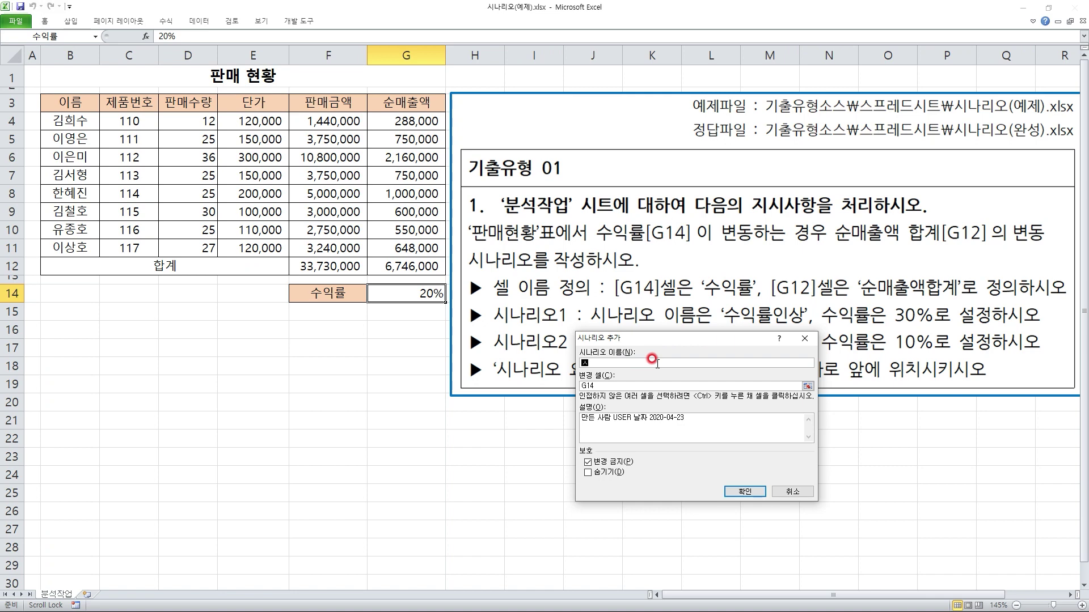
text(익률인상)
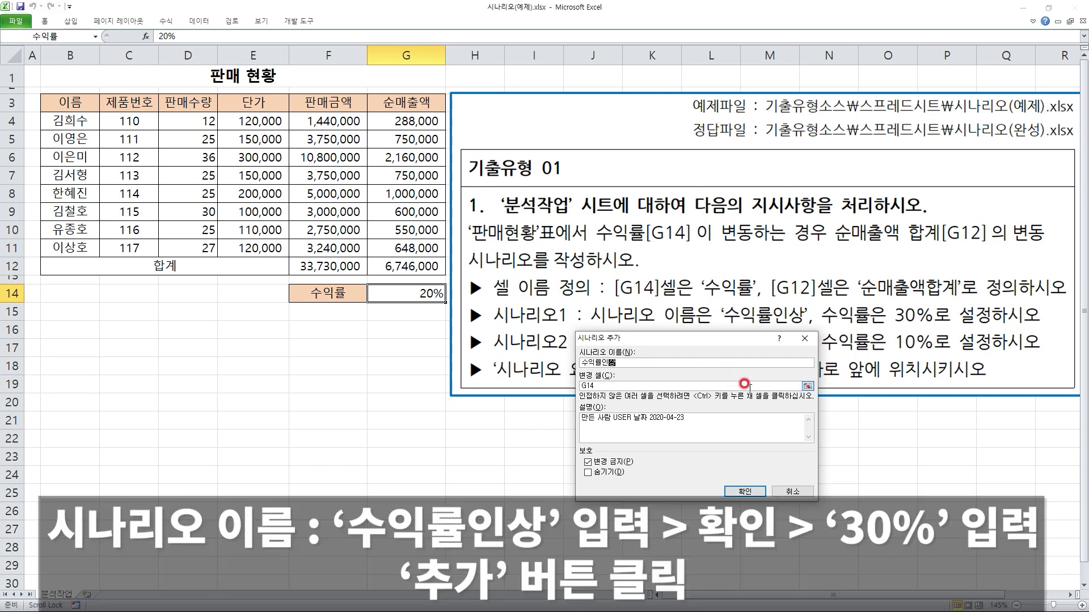
click(743, 492)
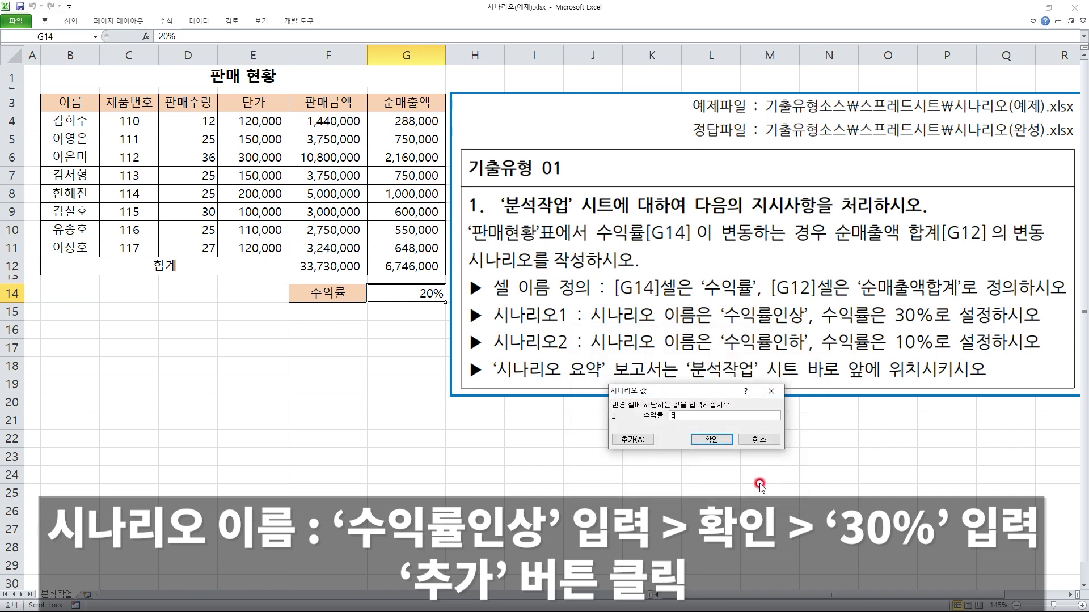
text(30%)
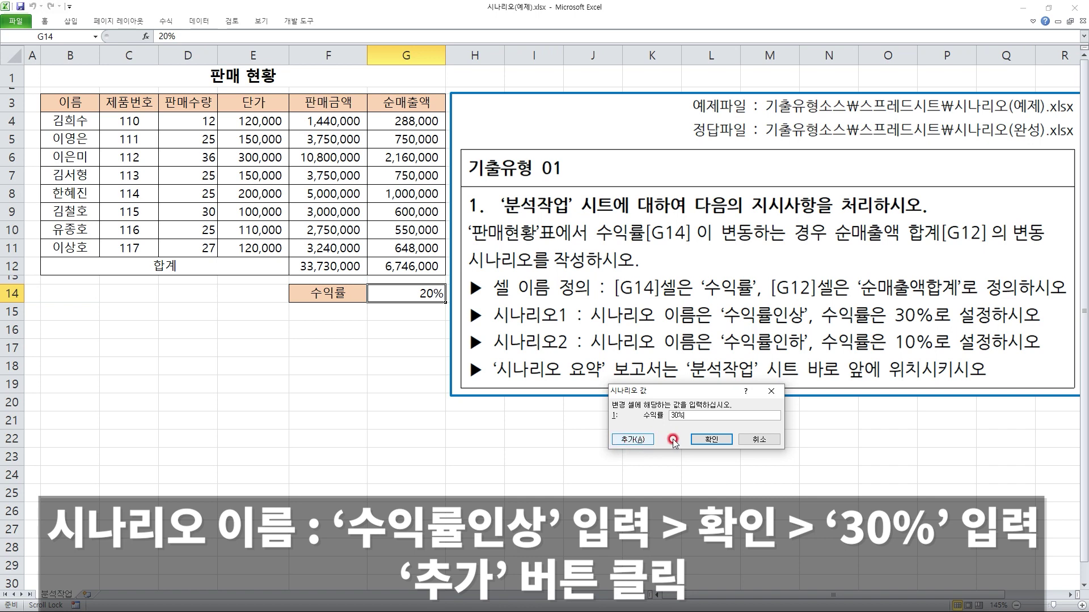
click(627, 440)
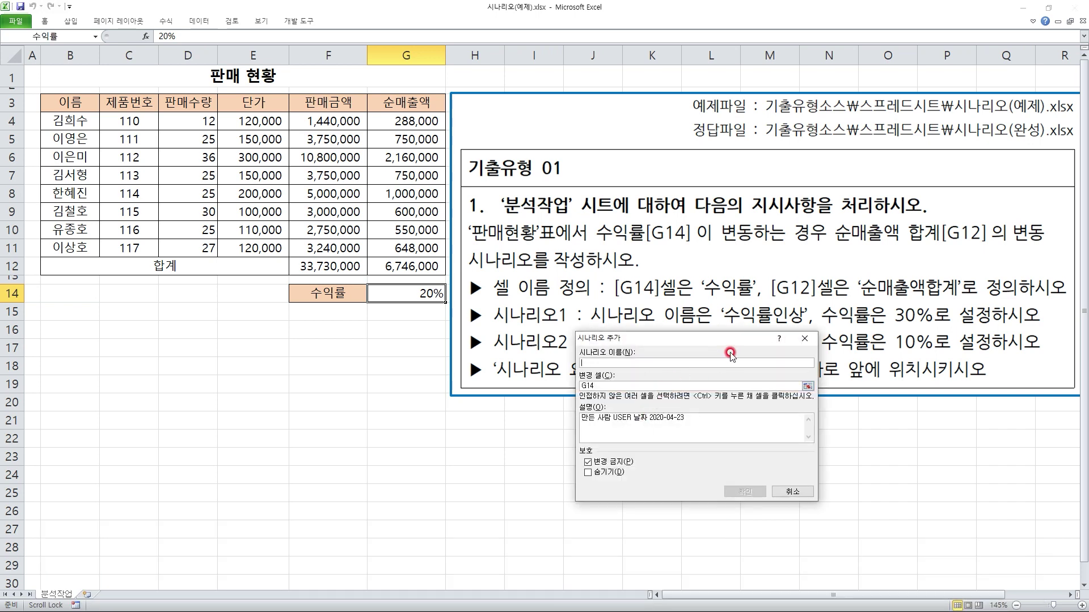
Add a second scenario named 수익률인하 for G14 with a 수익률 value of 10%.
drag(738, 340, 858, 366)
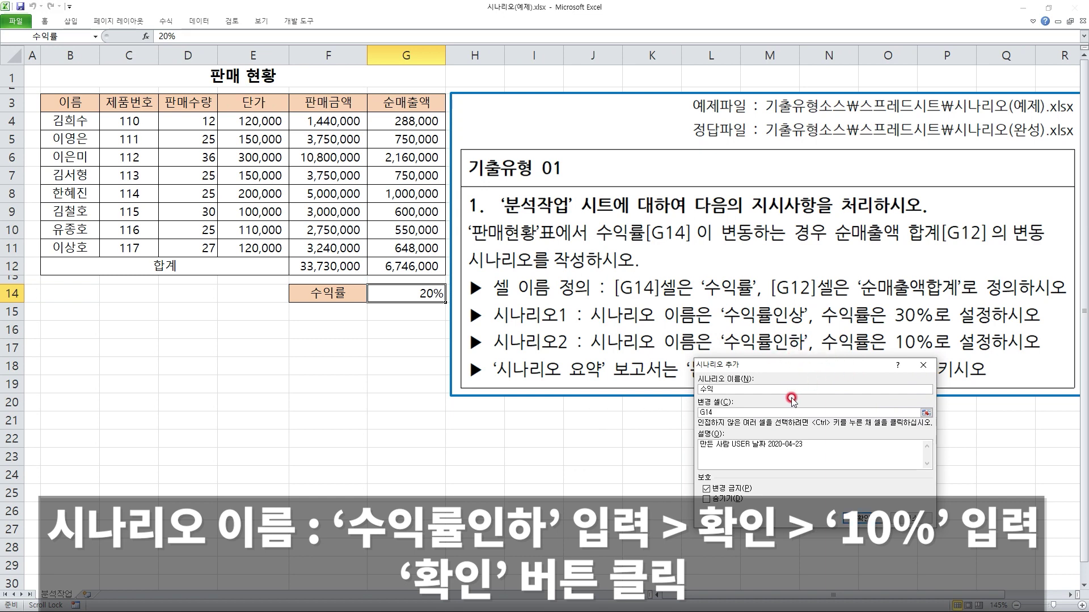
text(인하)
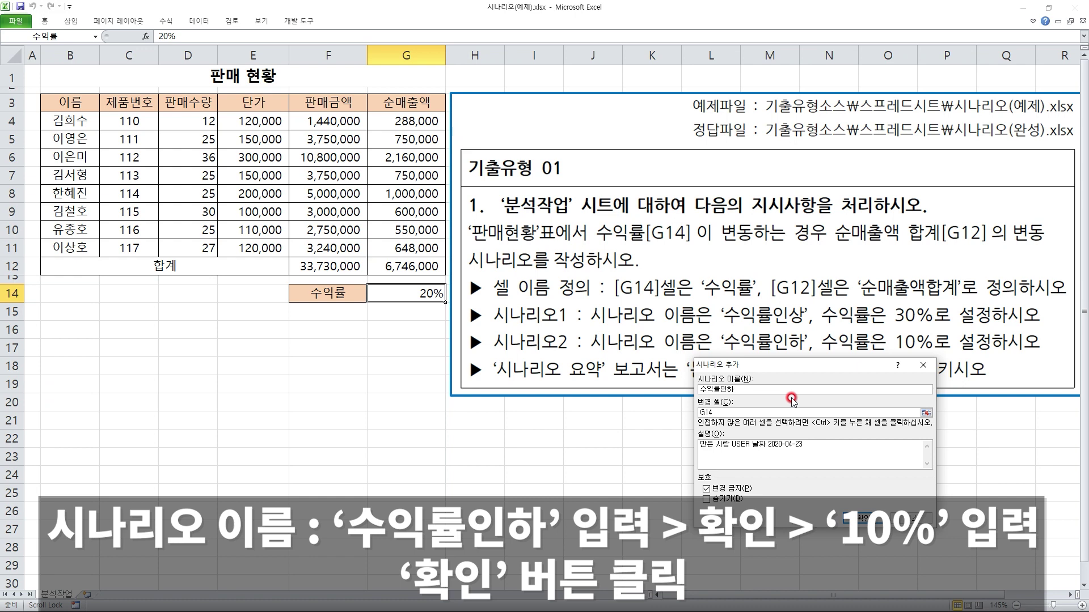
click(862, 518)
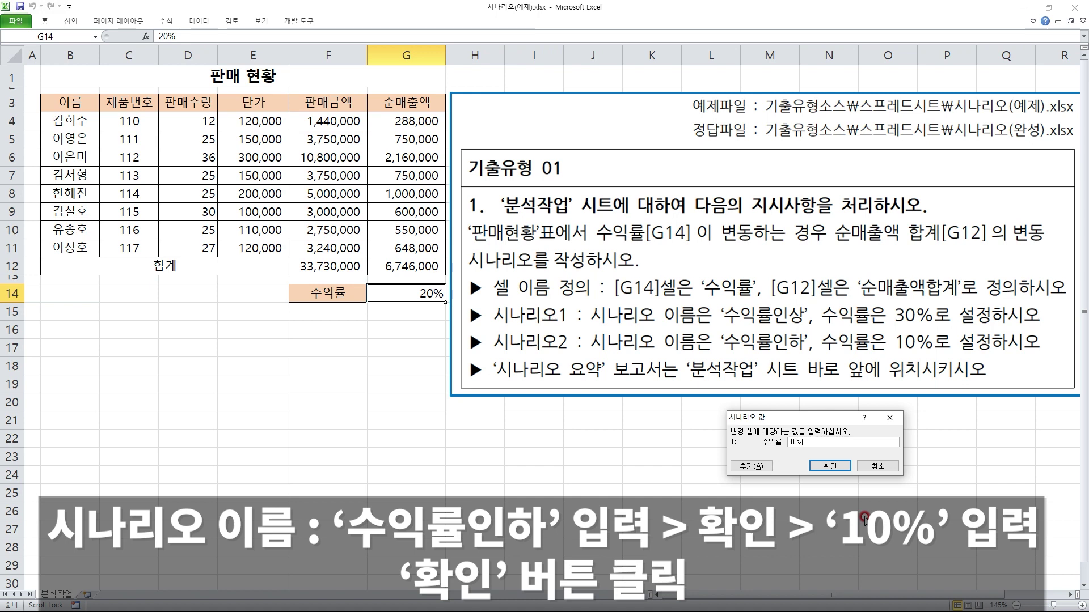
click(849, 470)
click(829, 466)
Generate a 시나리오 요약 (scenario summary) report with the 순매출액 total G12 as the result cell.
drag(804, 363, 745, 280)
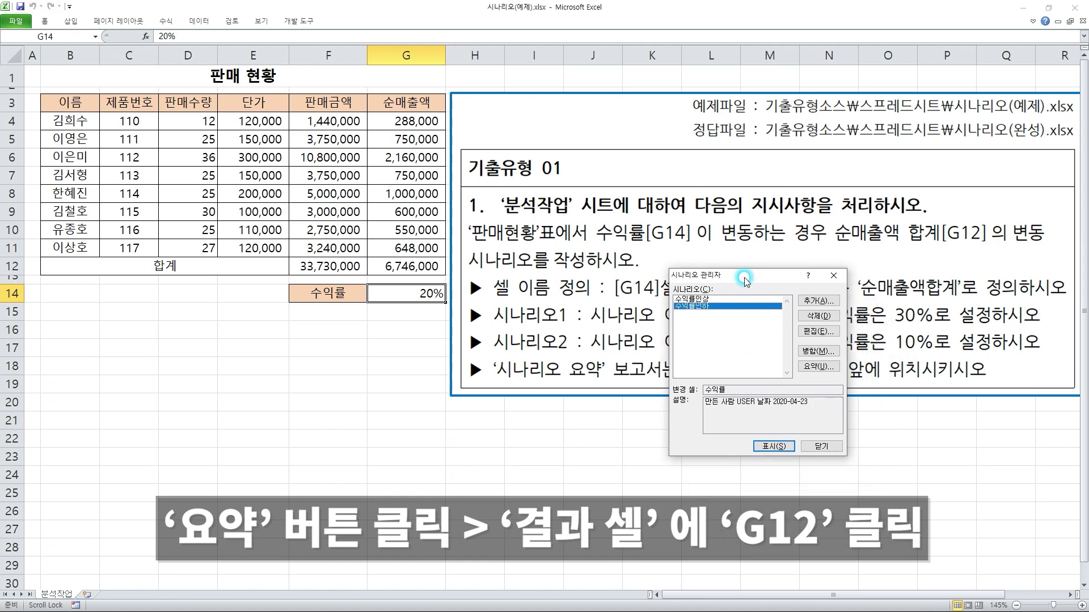
click(824, 371)
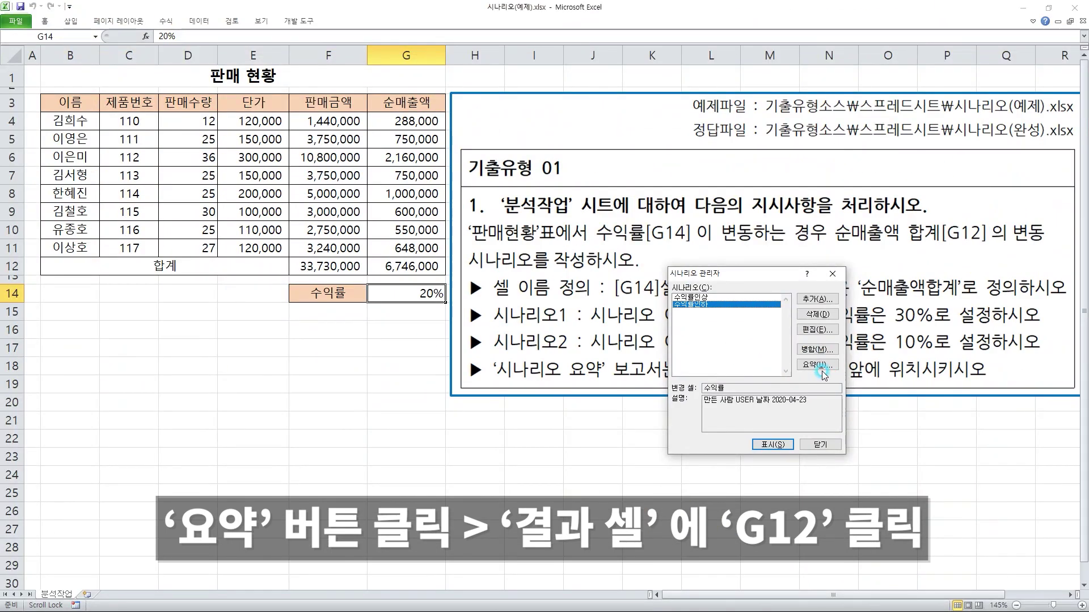
click(803, 353)
click(371, 274)
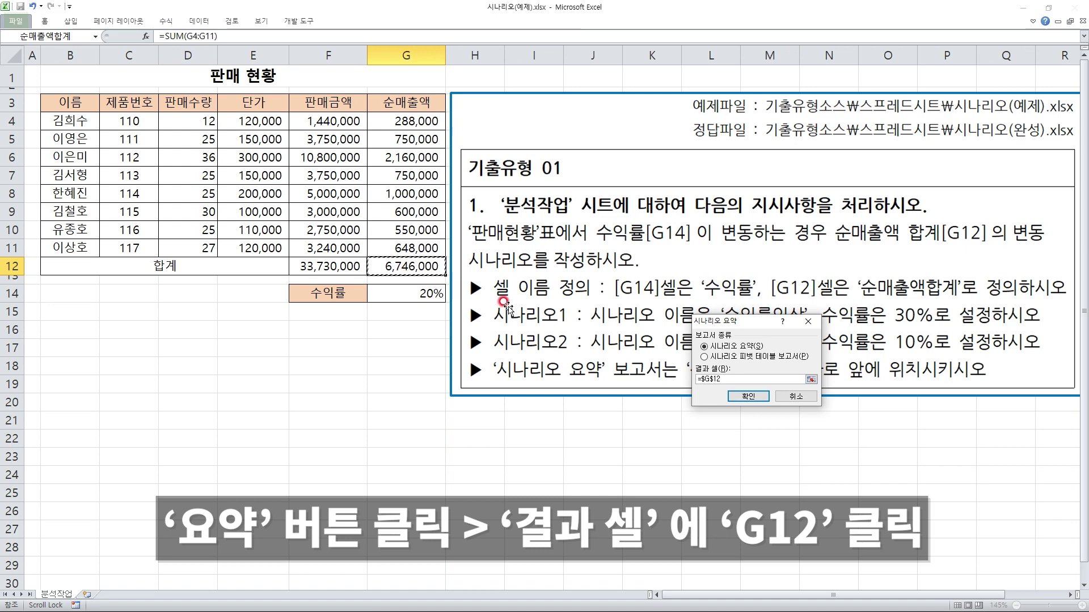
click(749, 397)
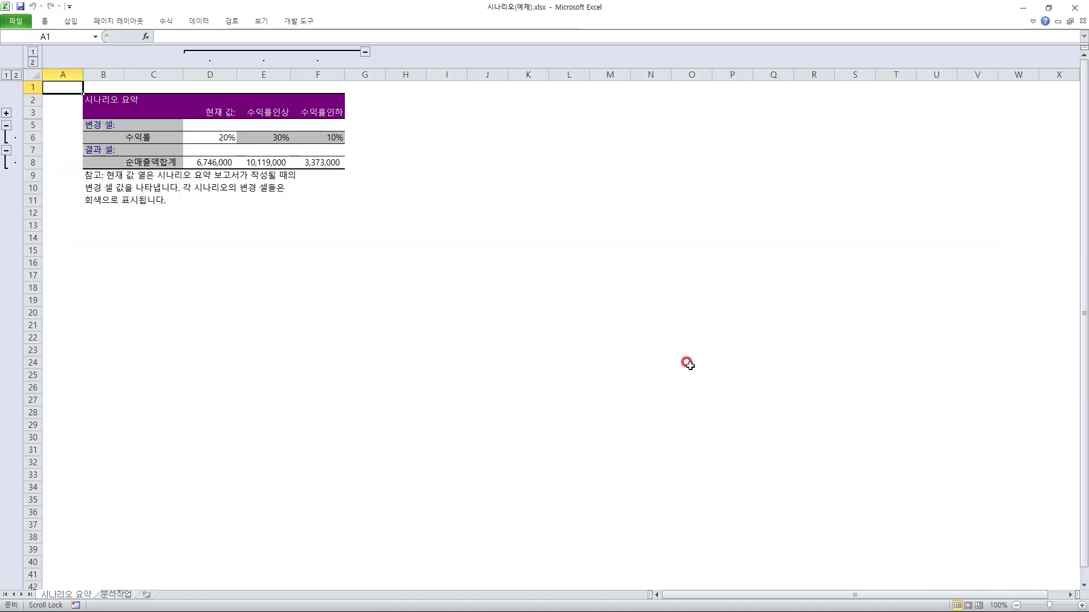
Examine the 수익률 and 순매출액합계 values for each scenario in the 시나리오 요약 report.
ctrl+scroll(179, 154, up, 3)
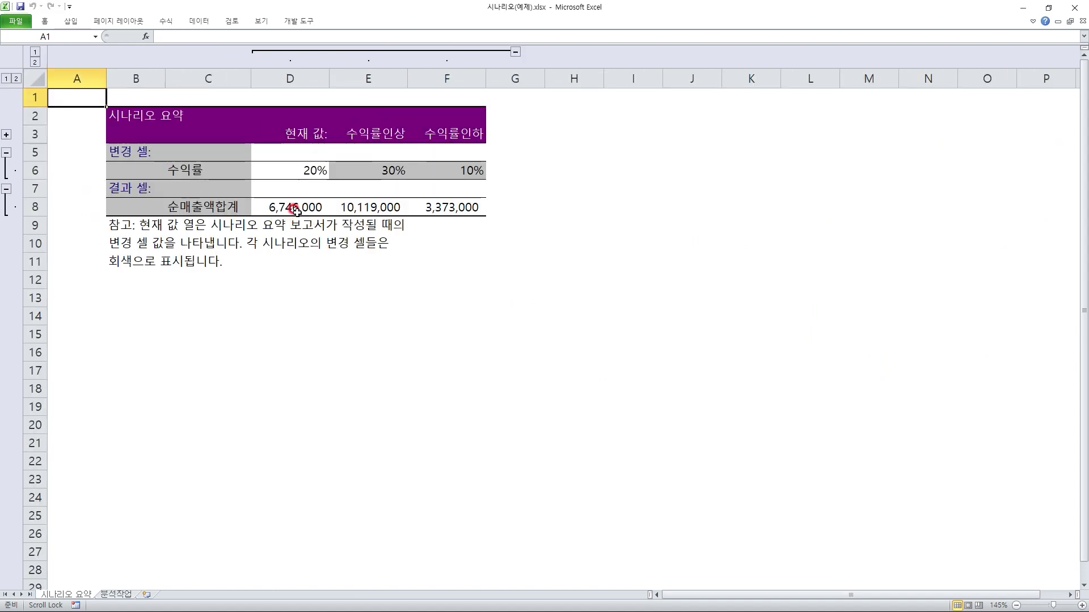
mouse_move(312, 152)
mouse_down()
mouse_move(295, 222)
mouse_move(315, 203)
mouse_move(322, 215)
mouse_up()
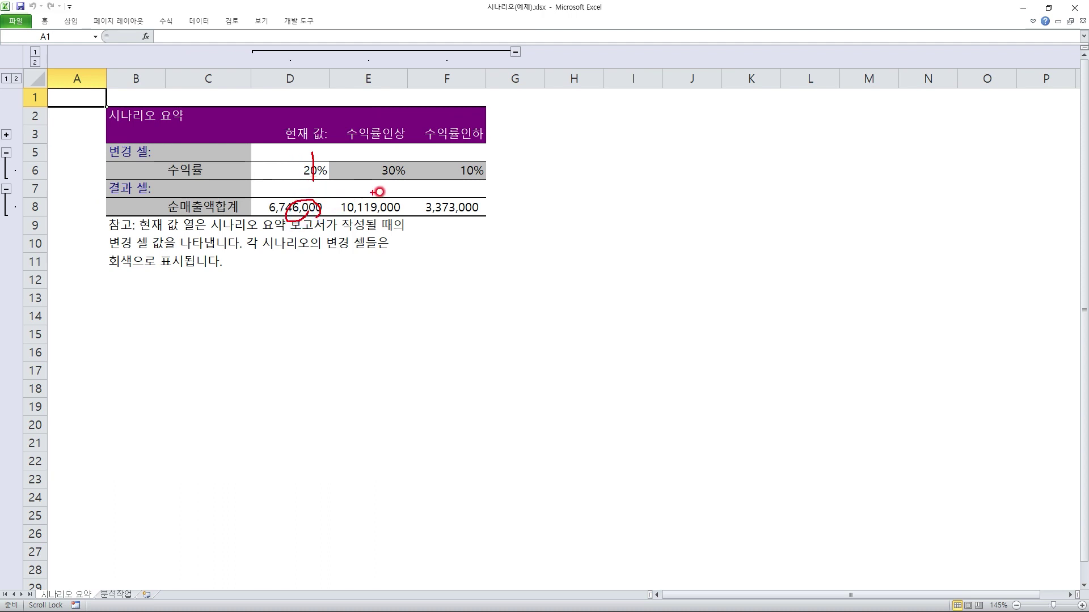
mouse_move(404, 185)
mouse_down()
mouse_move(390, 156)
mouse_move(414, 180)
mouse_up()
mouse_move(481, 181)
mouse_down()
mouse_move(453, 182)
mouse_move(491, 184)
mouse_up()
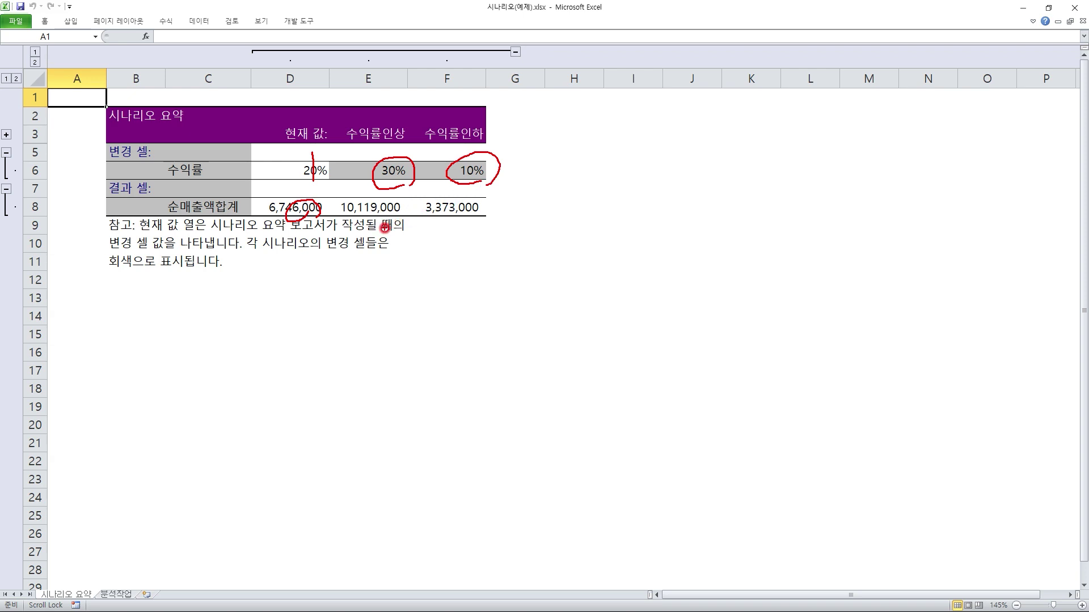
drag(386, 226, 397, 209)
mouse_move(462, 200)
mouse_down()
mouse_move(425, 218)
mouse_move(457, 225)
mouse_up()
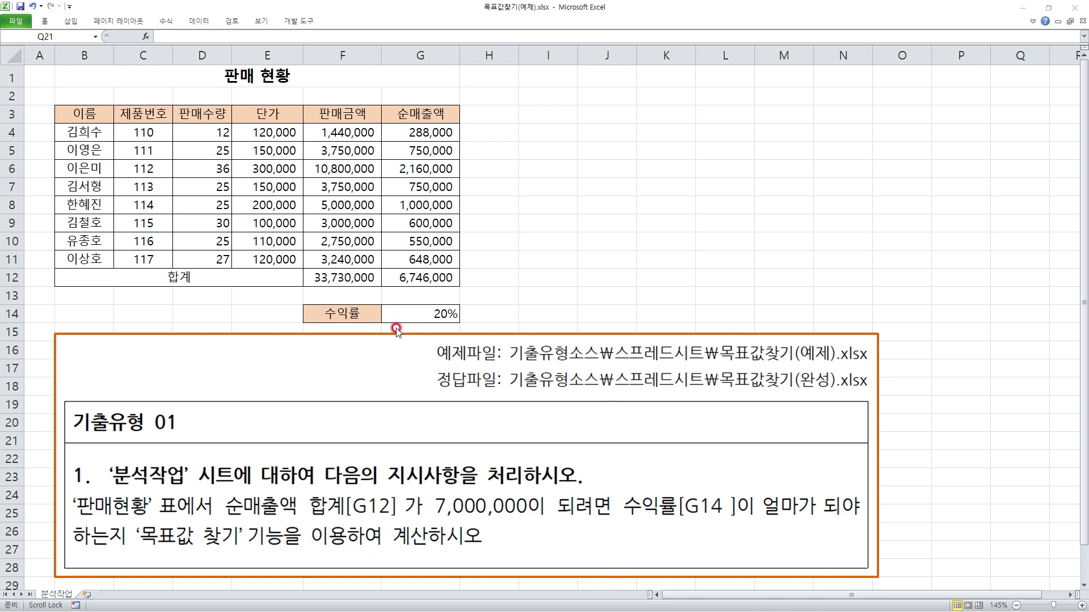
In the workbook 목표값찾기(예제).xlsx, start Goal Seek with G12 as the formula cell and 7000000 as the target value.
click(419, 278)
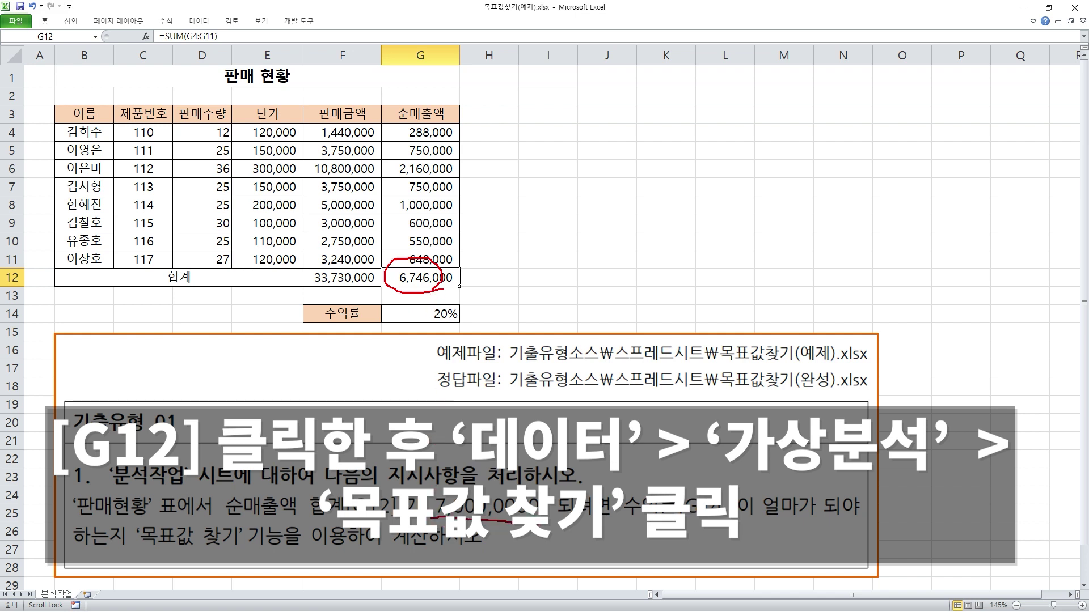
click(205, 22)
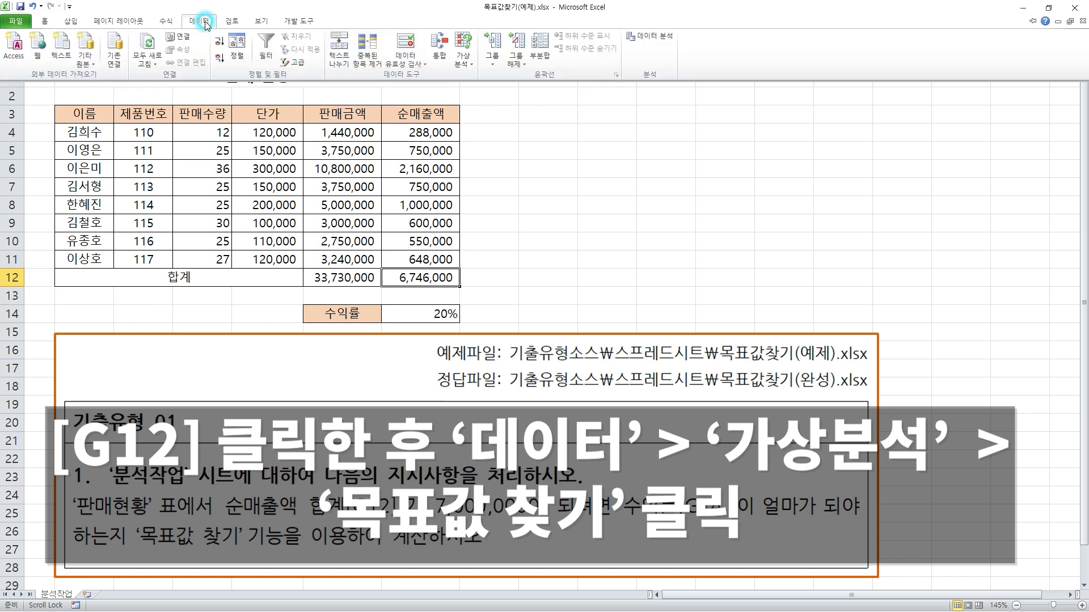
click(470, 63)
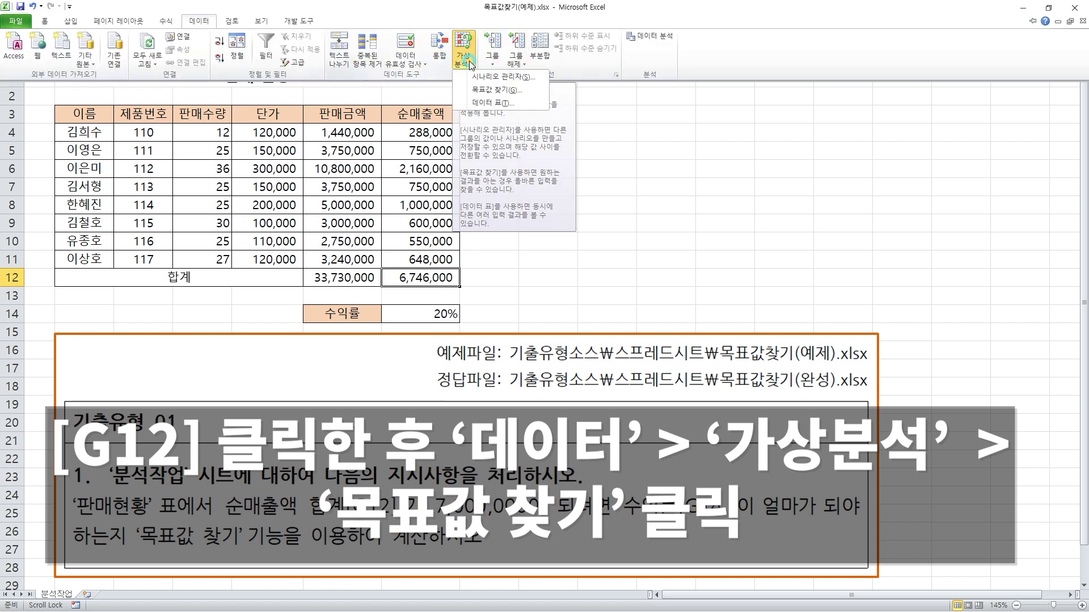
click(520, 93)
drag(720, 321, 619, 199)
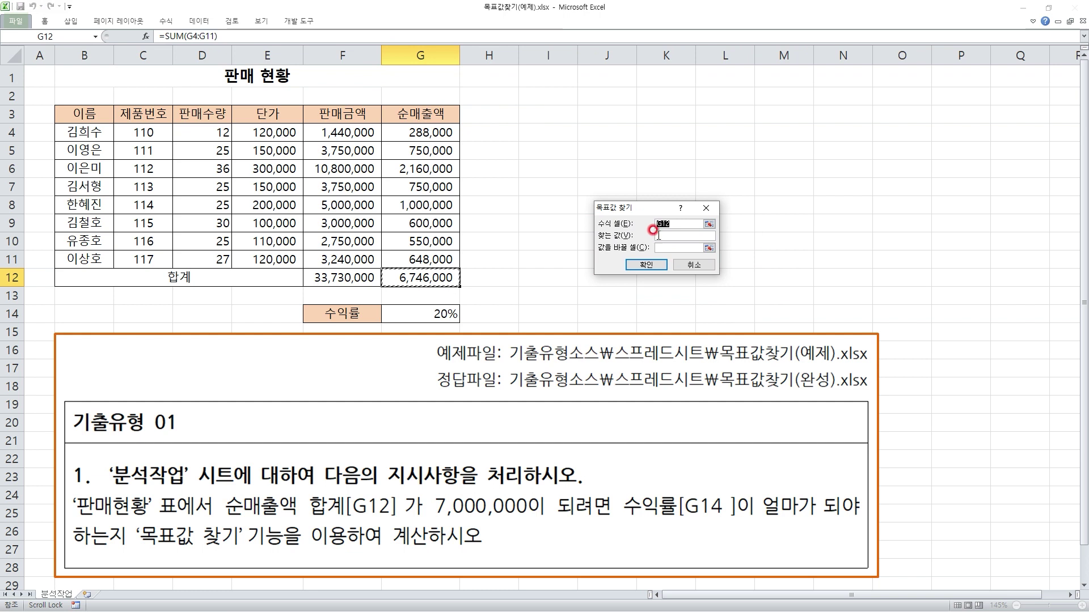
click(657, 237)
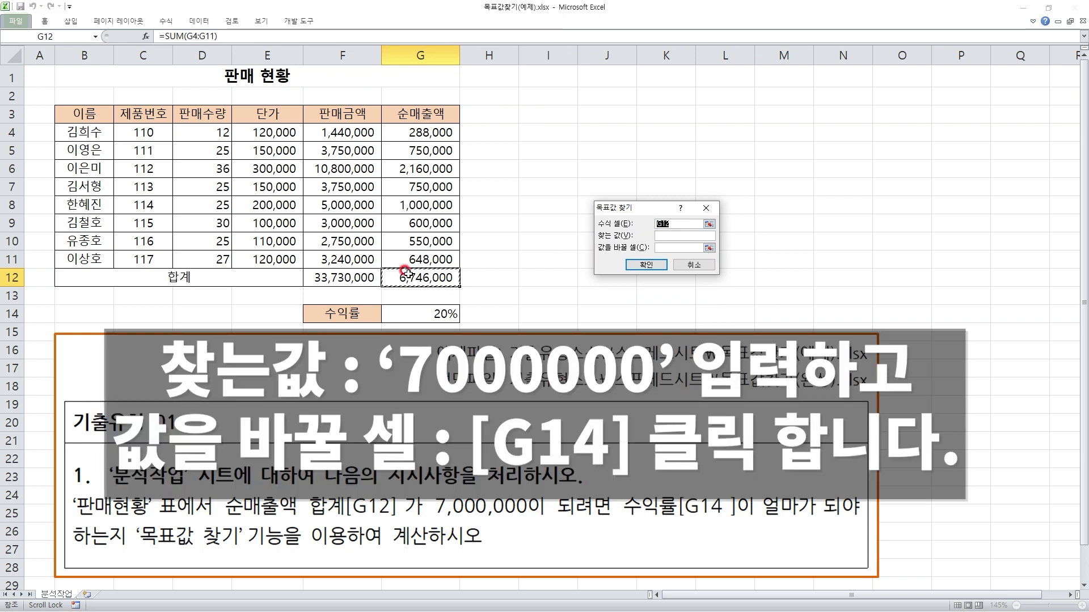
click(660, 222)
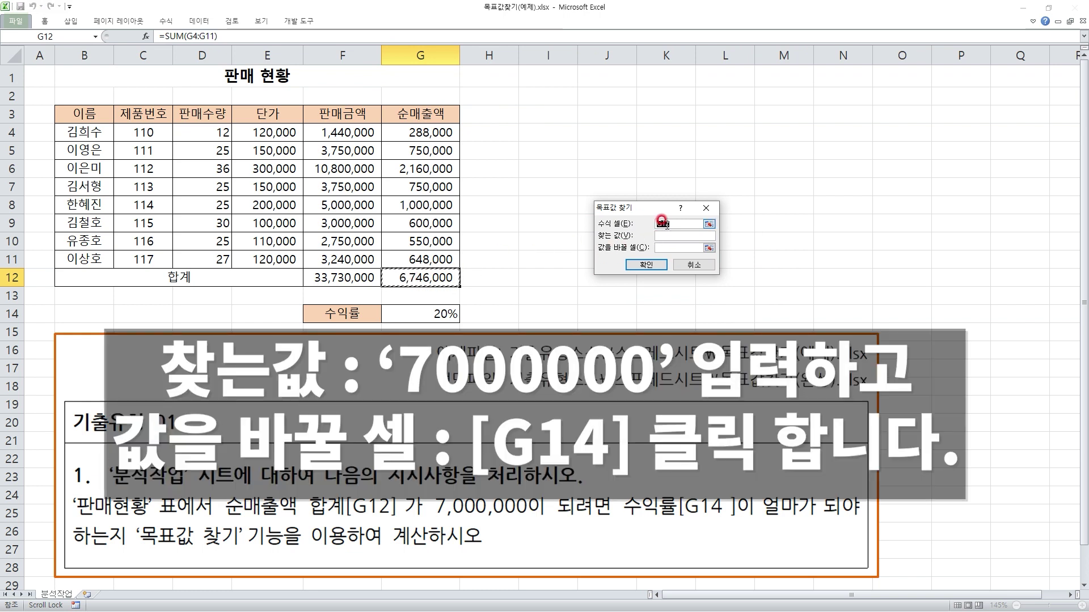
click(661, 232)
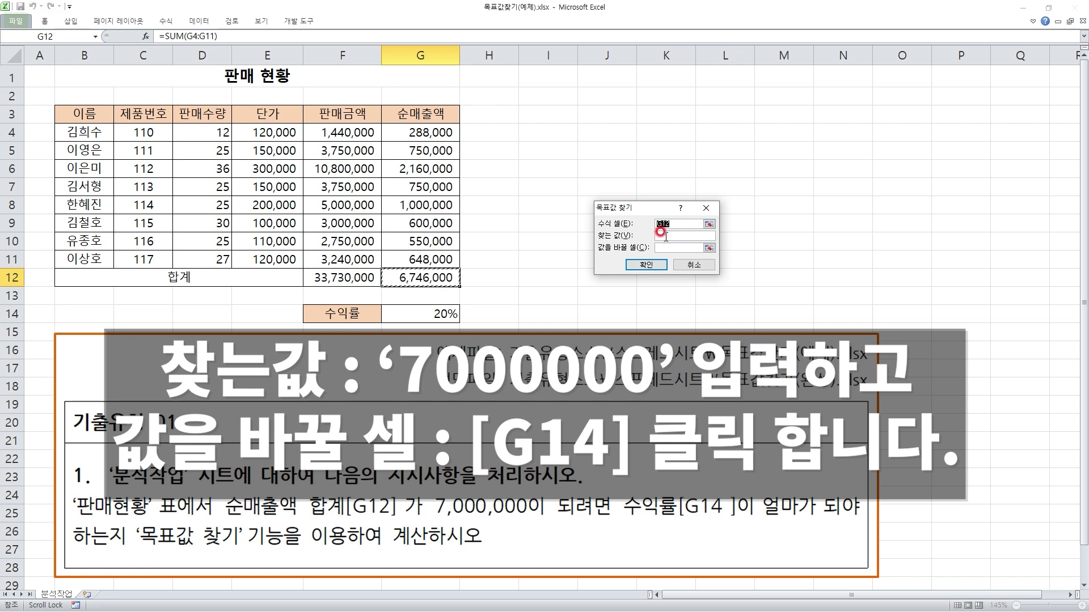
click(683, 245)
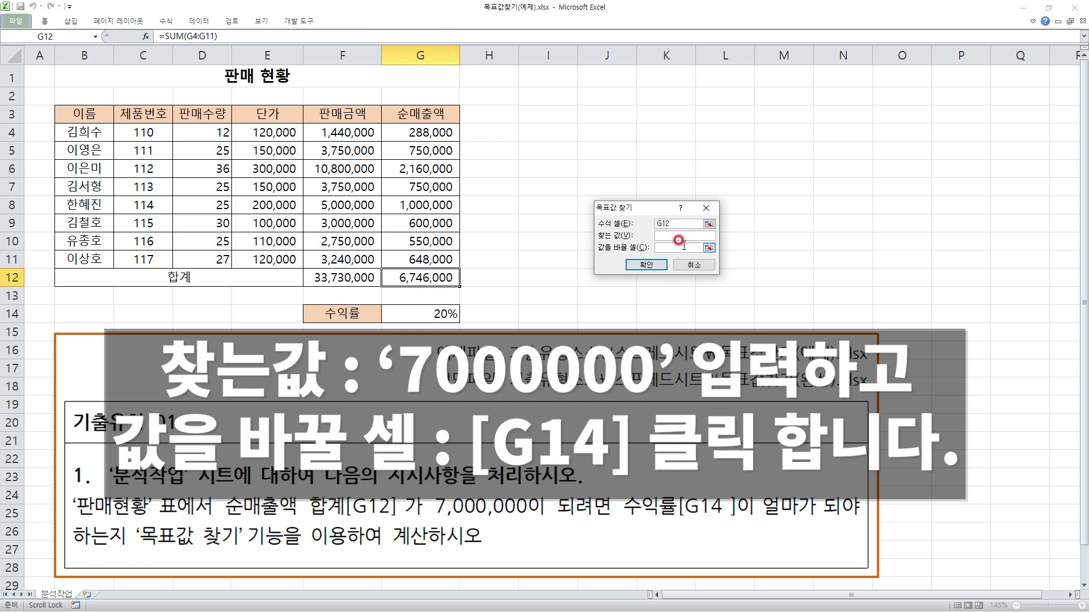
text(7000000)
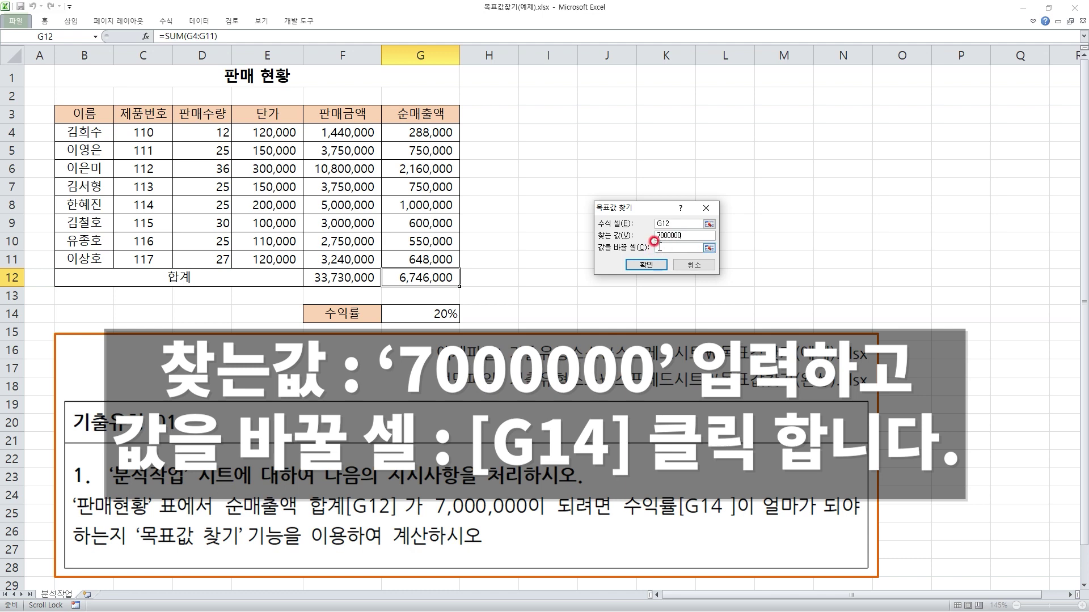
Set the Goal Seek changing cell to the 수익률 cell G14, run it and accept the solution.
click(665, 247)
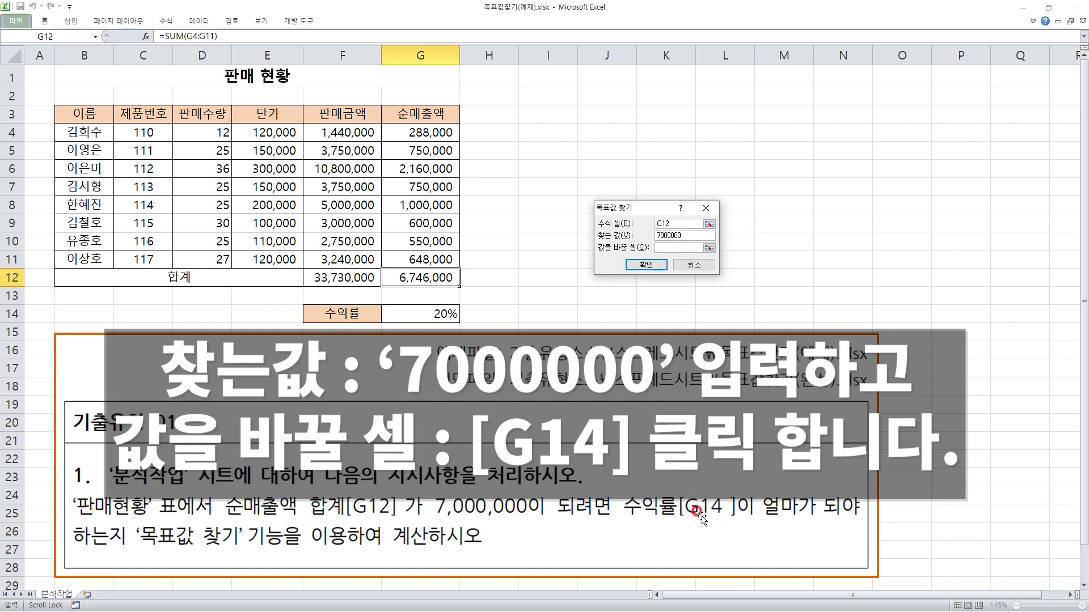
click(445, 313)
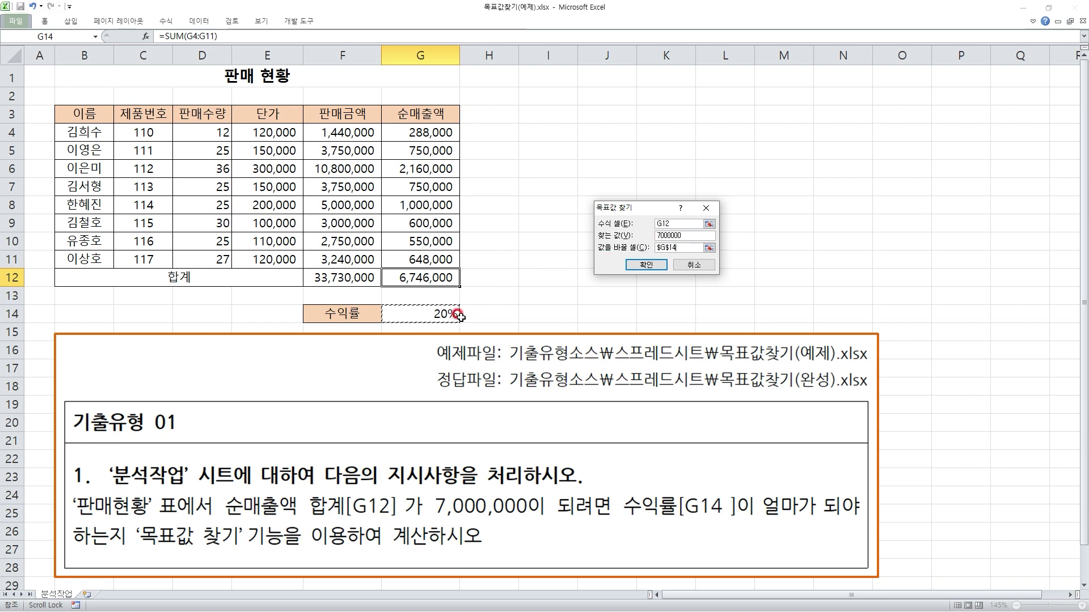
click(645, 265)
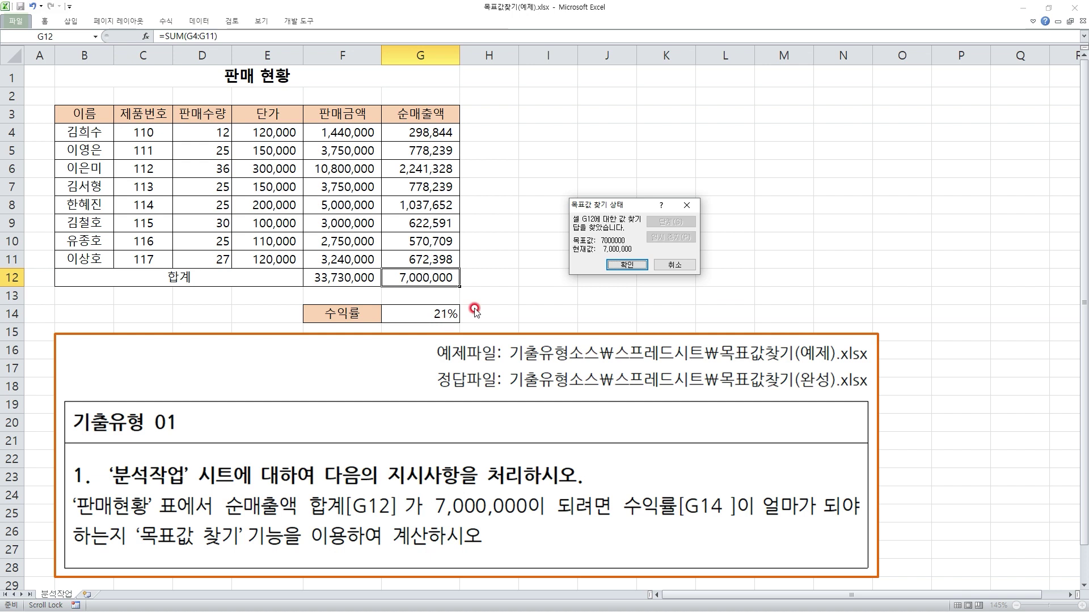
click(627, 266)
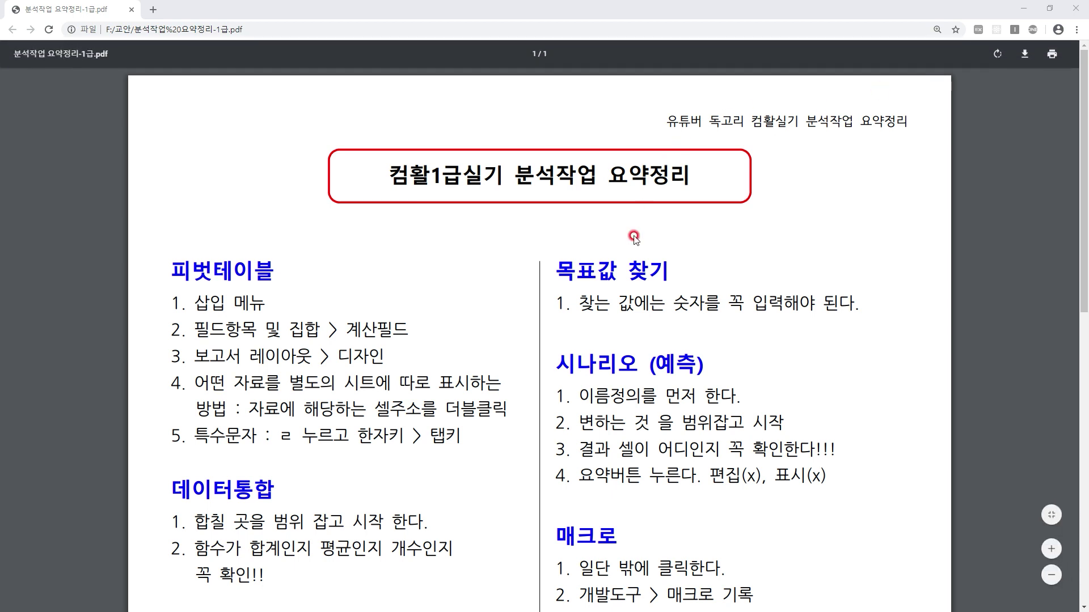
Review the 피벗테이블 notes in the PDF summary, marking 삽입 메뉴, 필드항목 및 집합 and 계산필드.
click(197, 276)
drag(185, 316, 244, 315)
mouse_move(345, 344)
mouse_down()
mouse_move(371, 343)
mouse_move(419, 312)
mouse_move(357, 302)
mouse_move(342, 342)
mouse_up()
drag(200, 345, 310, 342)
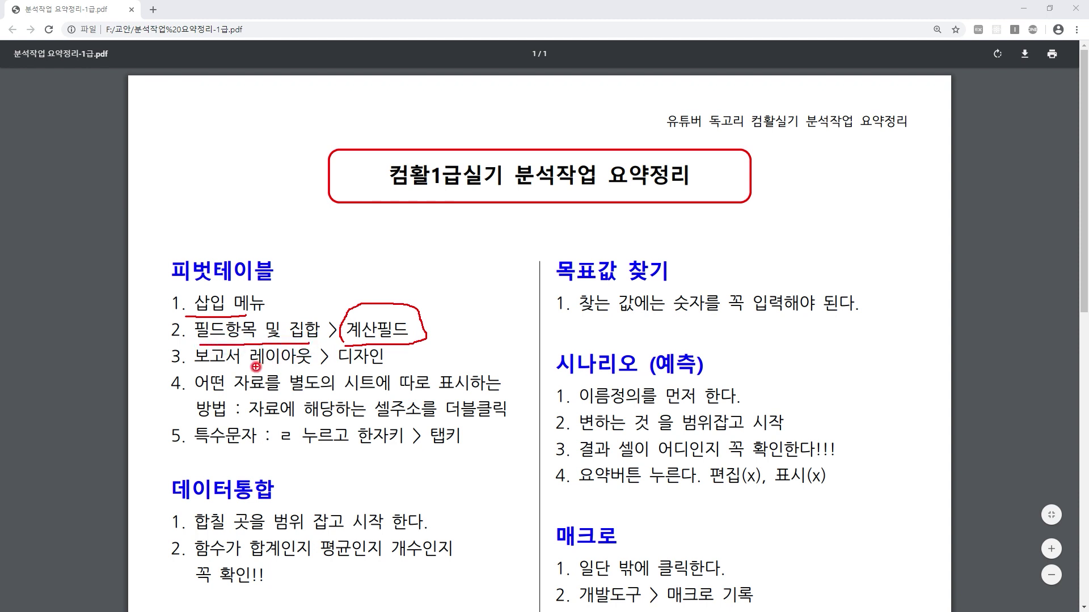
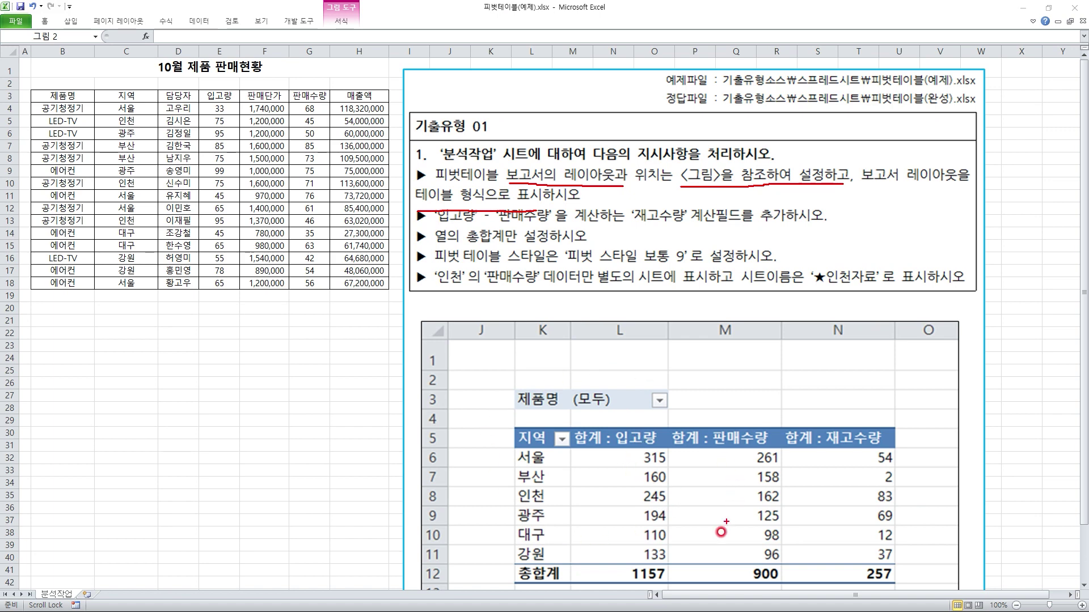
Examine the sample pivot layout in 피벗테이블(예제).xlsx: its starting cell, the 제품명 filter, 지역 rows and the summed value columns.
mouse_move(618, 486)
mouse_down()
mouse_move(491, 391)
mouse_move(652, 488)
mouse_move(639, 495)
mouse_up()
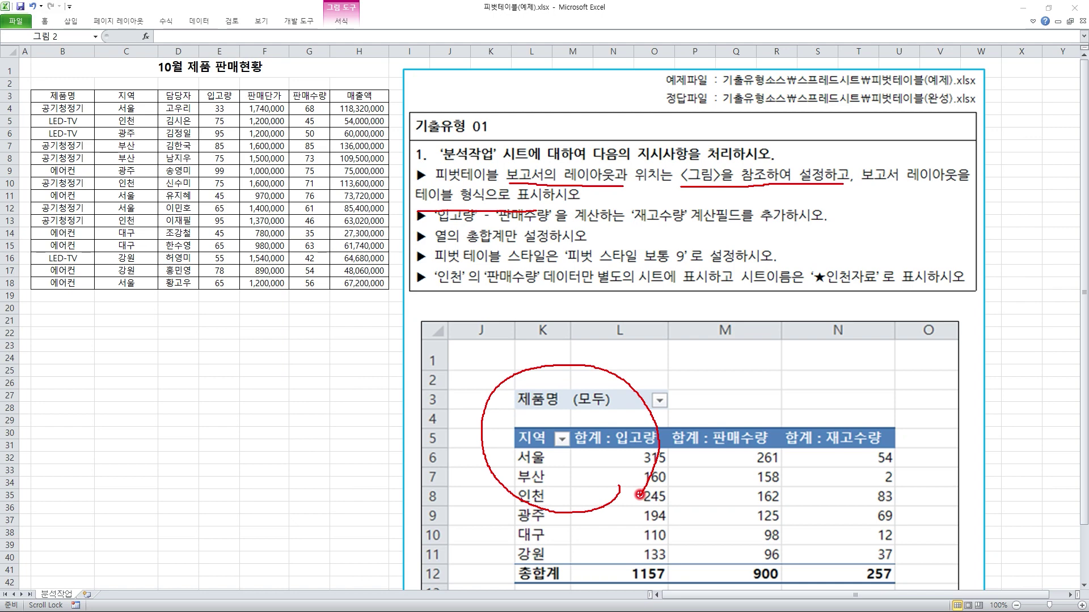
key(Escape)
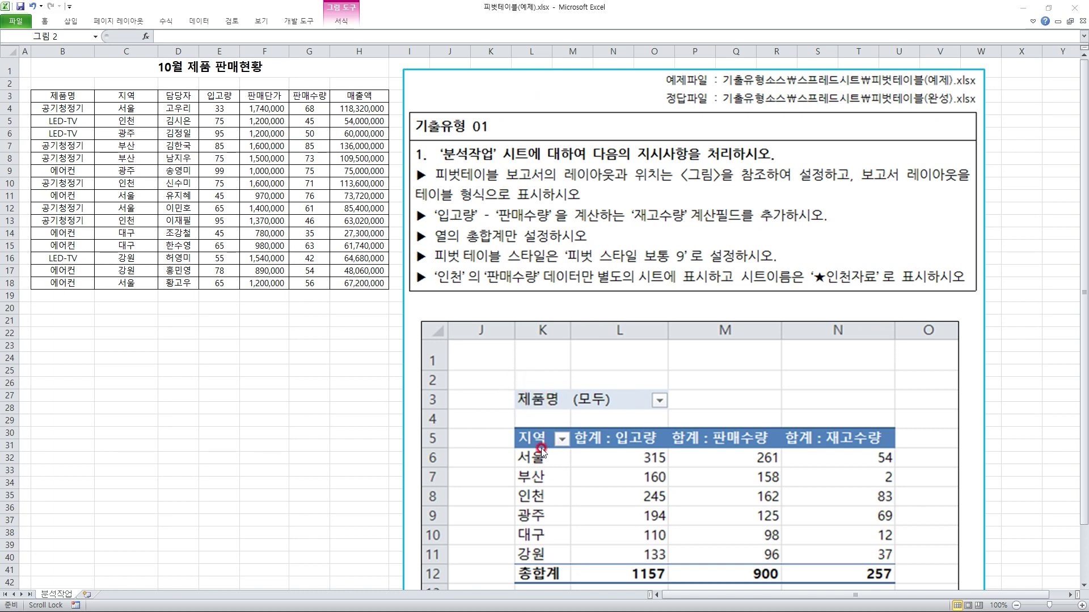
mouse_move(555, 457)
mouse_down()
mouse_move(513, 427)
mouse_move(562, 453)
mouse_up()
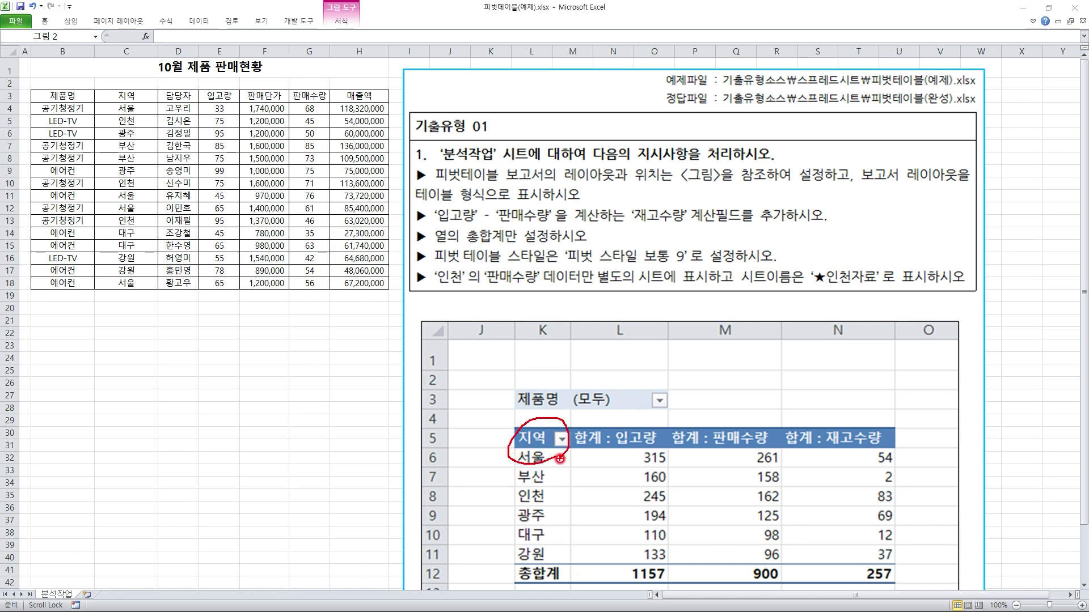
drag(625, 457, 866, 456)
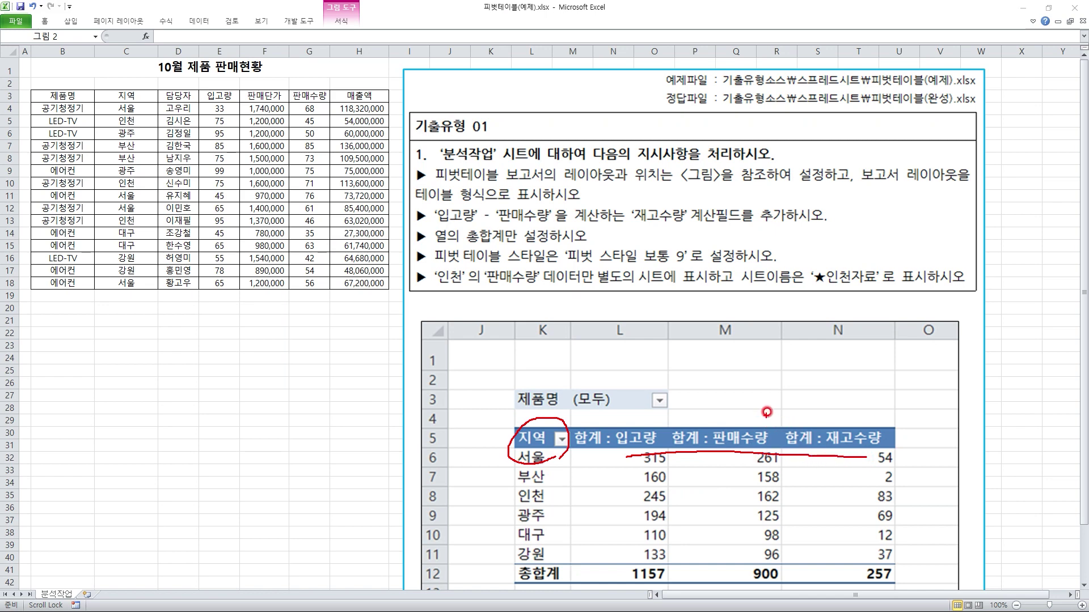
drag(758, 380, 795, 408)
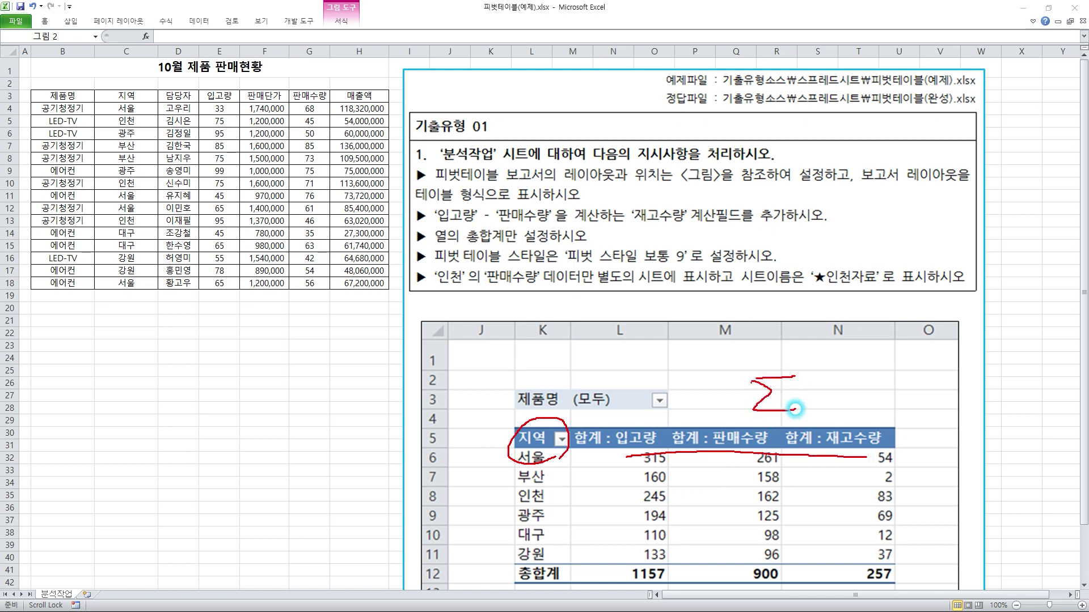
key(Escape)
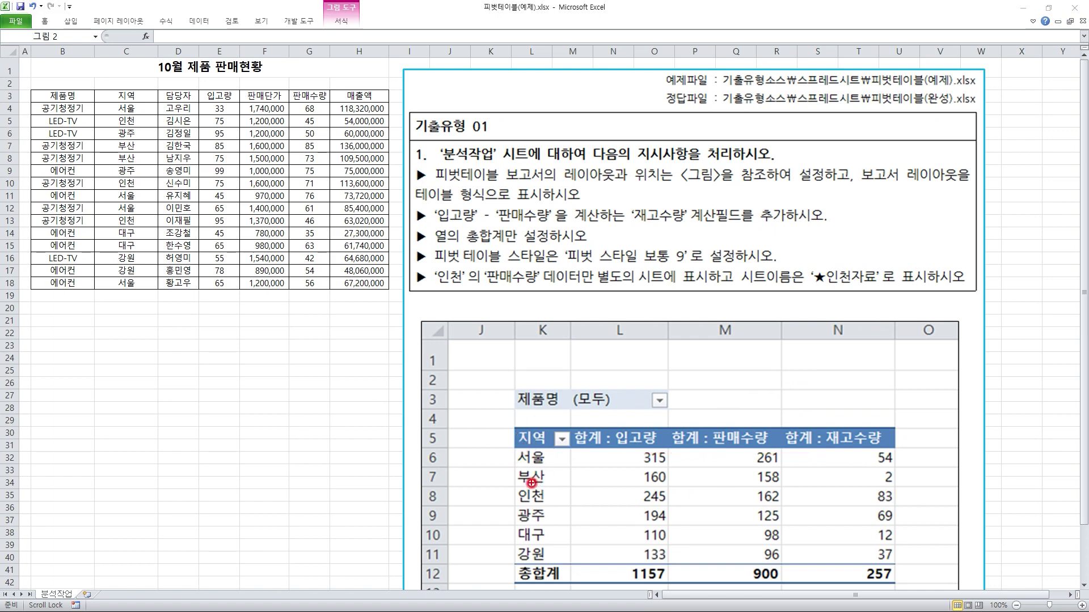
mouse_move(577, 420)
mouse_down()
mouse_move(517, 412)
mouse_move(570, 372)
mouse_move(583, 419)
mouse_up()
mouse_move(543, 469)
mouse_down()
mouse_move(546, 430)
mouse_move(550, 469)
mouse_up()
drag(617, 457, 811, 460)
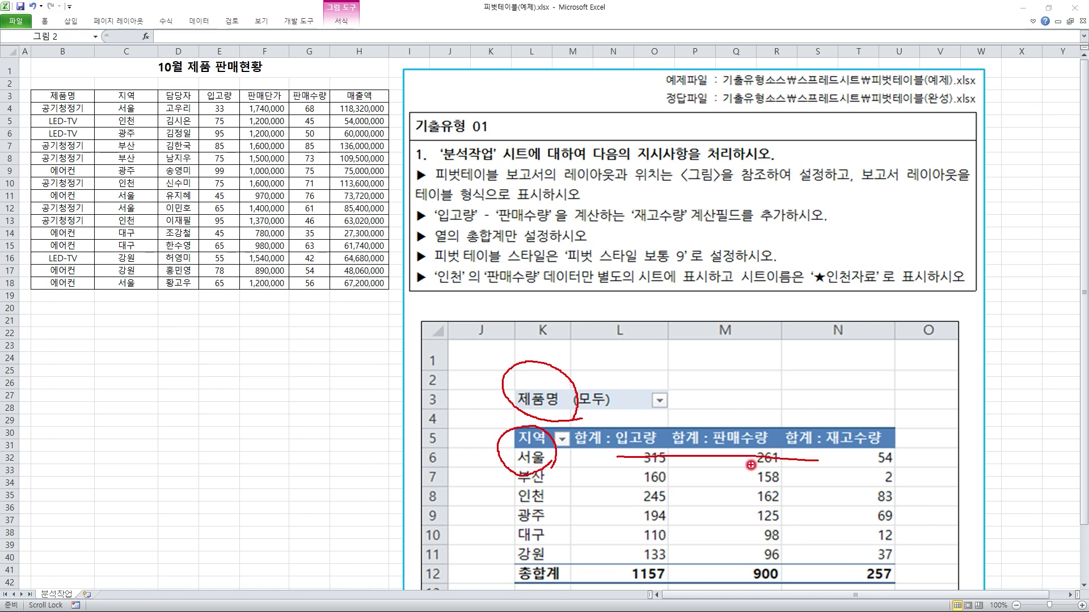
key(Escape)
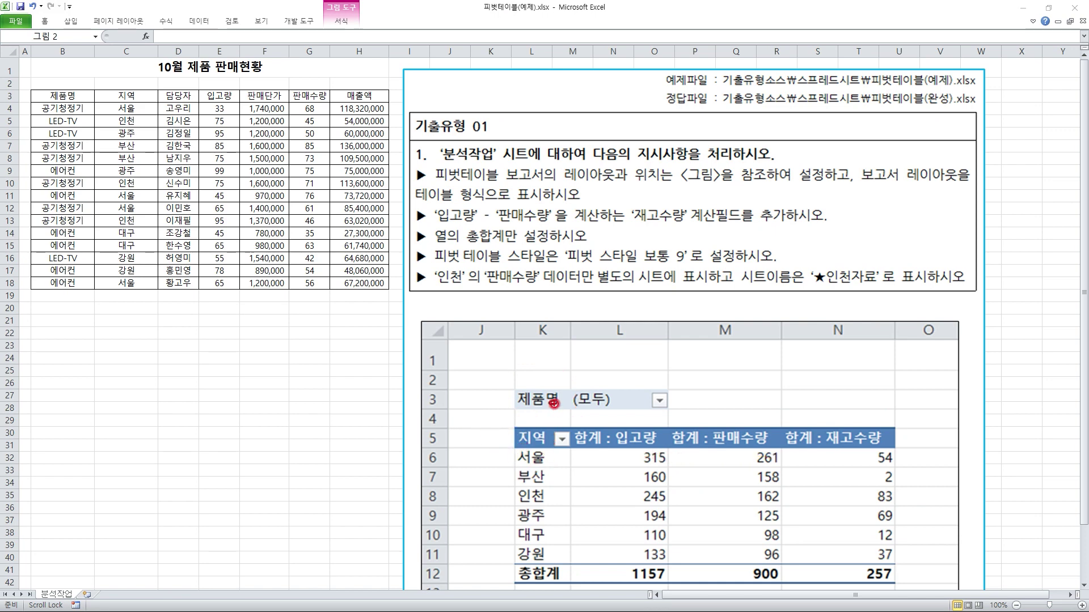
mouse_move(552, 453)
mouse_down()
mouse_move(500, 440)
mouse_move(564, 433)
mouse_move(555, 458)
mouse_up()
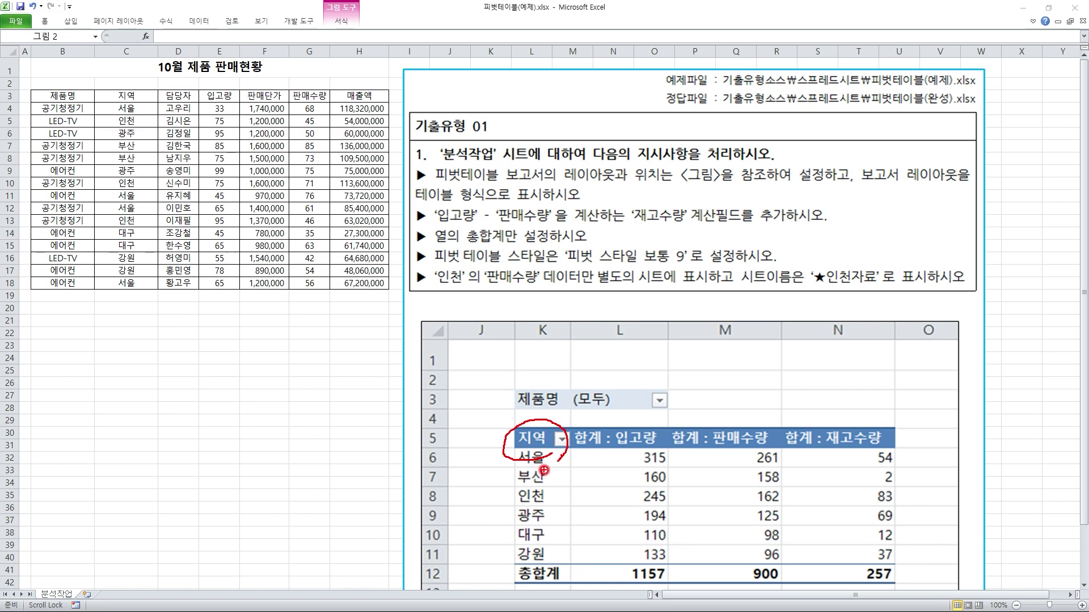
drag(538, 350, 536, 430)
drag(459, 441, 505, 444)
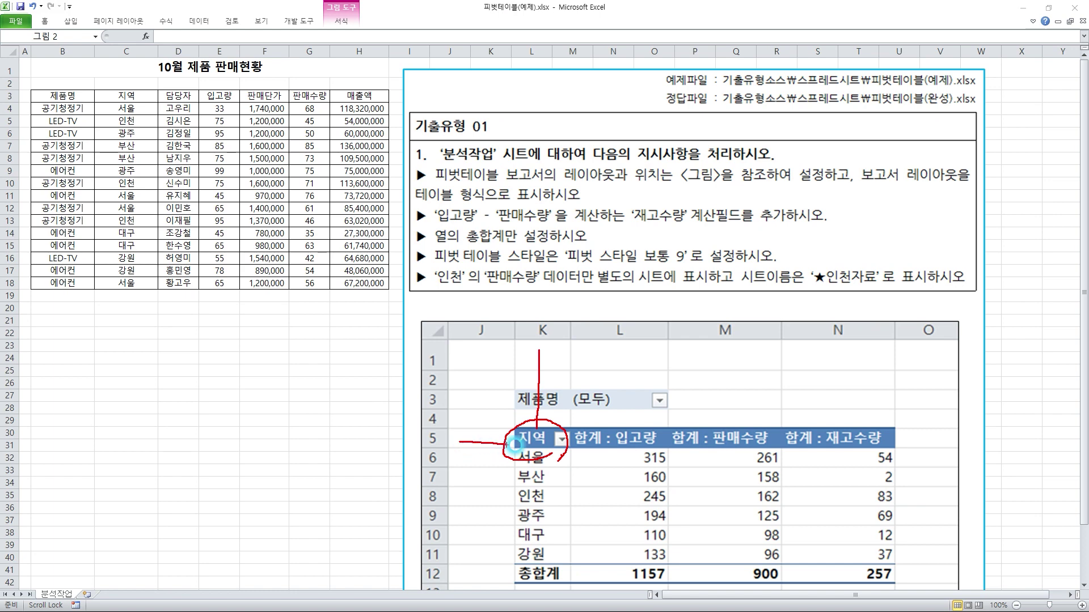
mouse_move(724, 369)
mouse_down()
mouse_move(729, 423)
mouse_move(727, 403)
mouse_move(754, 418)
mouse_up()
mouse_move(754, 379)
mouse_down()
mouse_move(772, 404)
mouse_move(754, 421)
mouse_move(791, 376)
mouse_up()
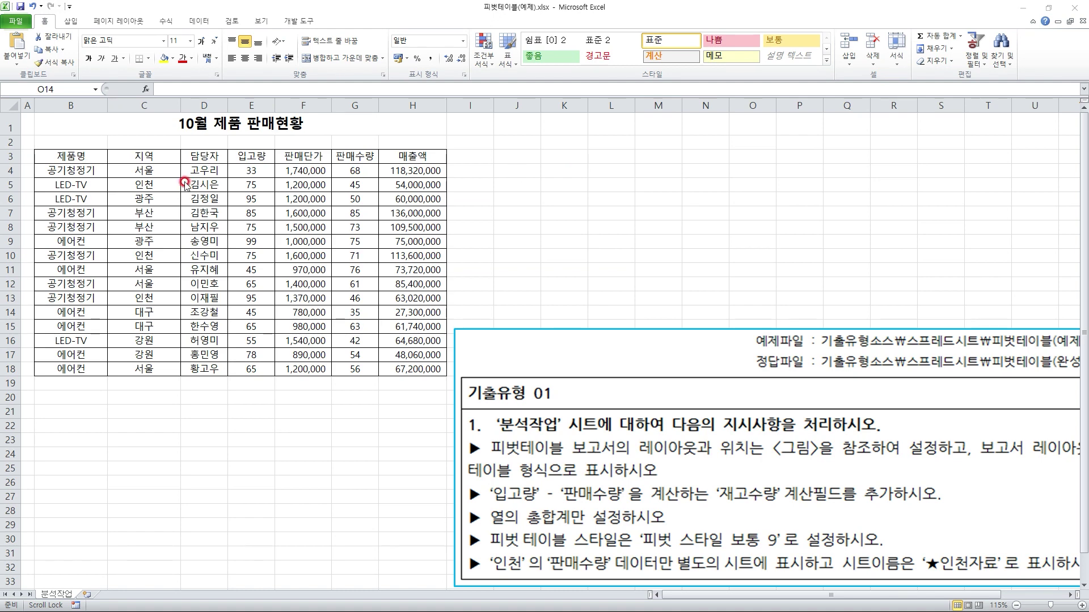
Create a pivot table from the sales data B3:H18 on the existing worksheet at cell K5.
drag(67, 157, 419, 367)
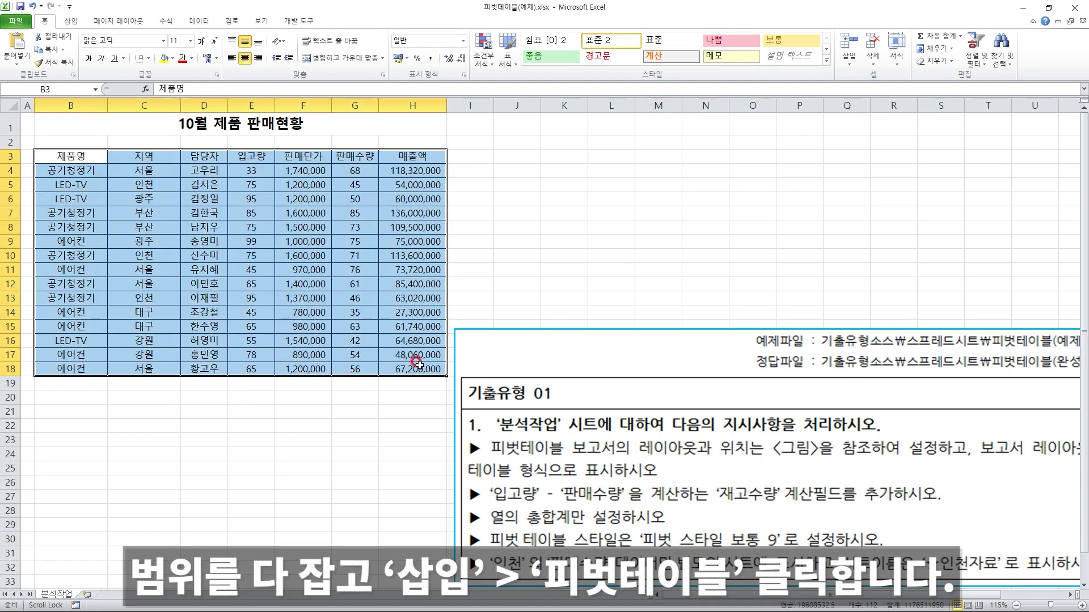
click(69, 22)
click(15, 66)
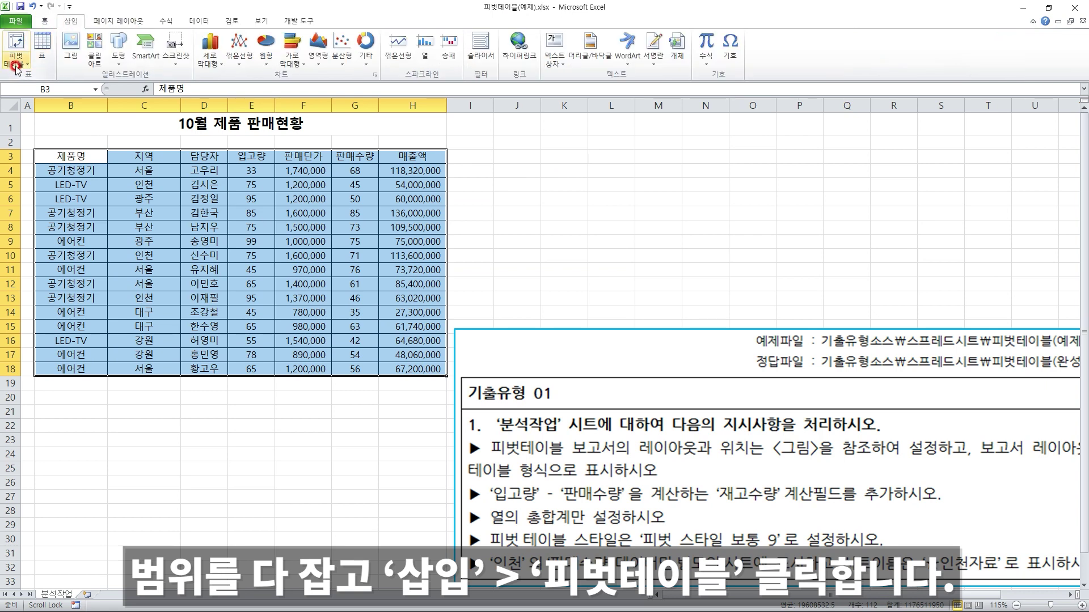
click(48, 83)
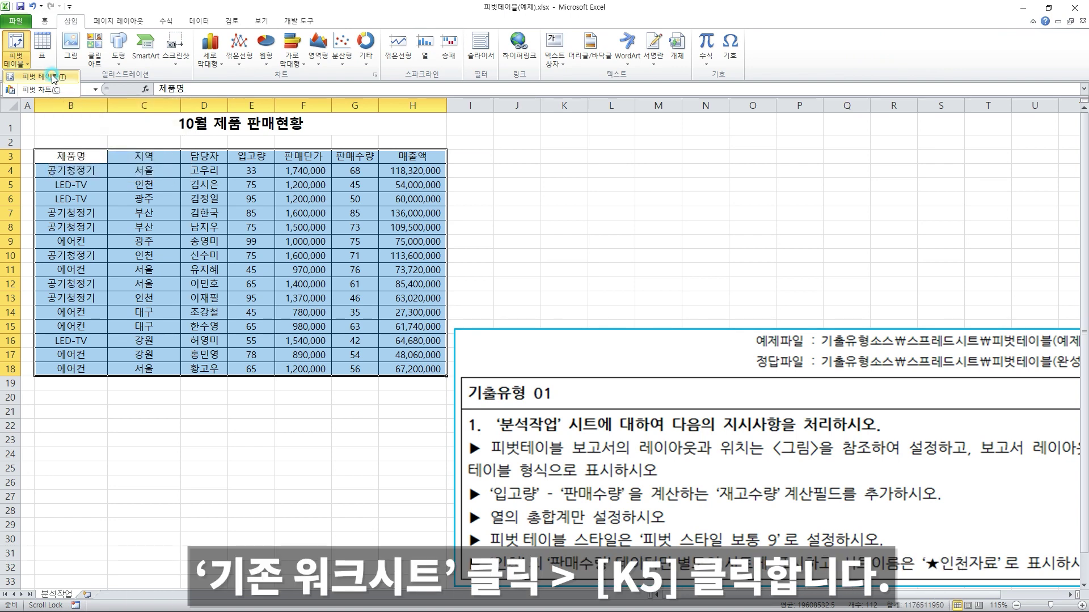
click(52, 77)
drag(599, 173, 622, 163)
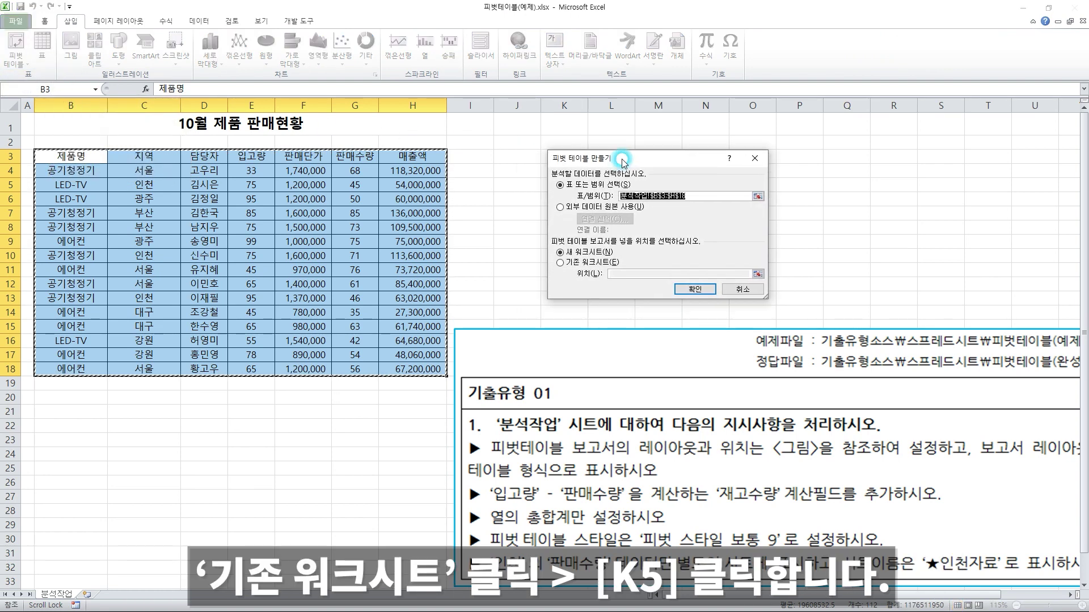
click(560, 263)
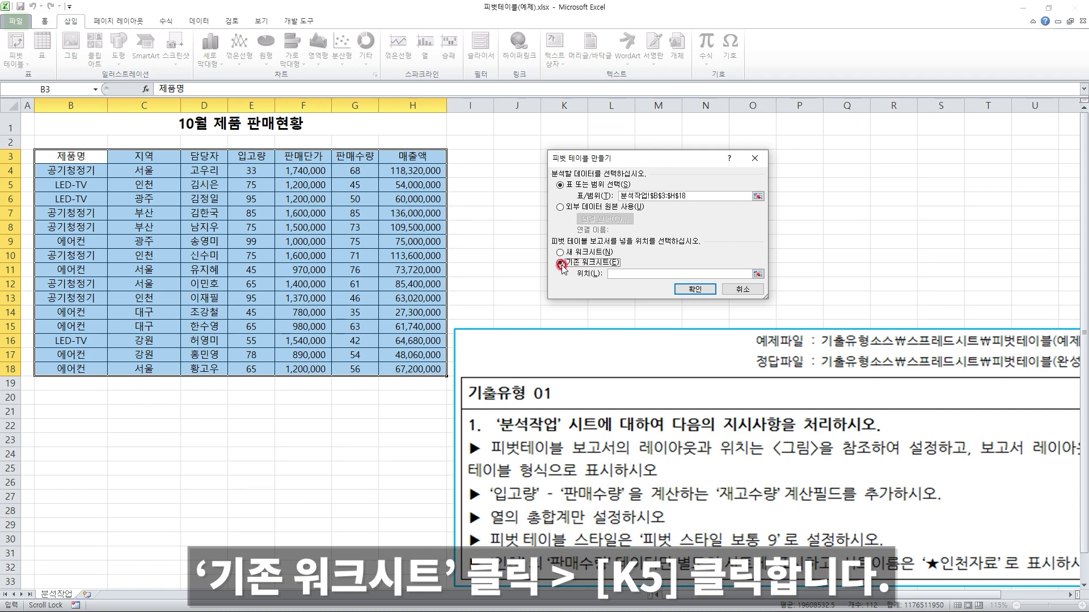
drag(605, 159, 729, 158)
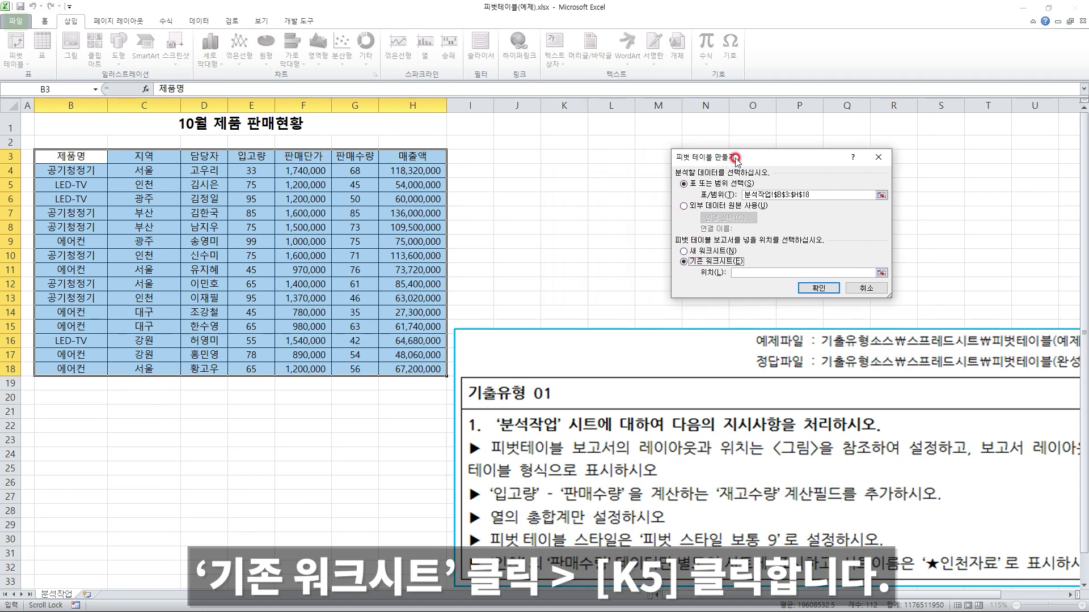
click(559, 184)
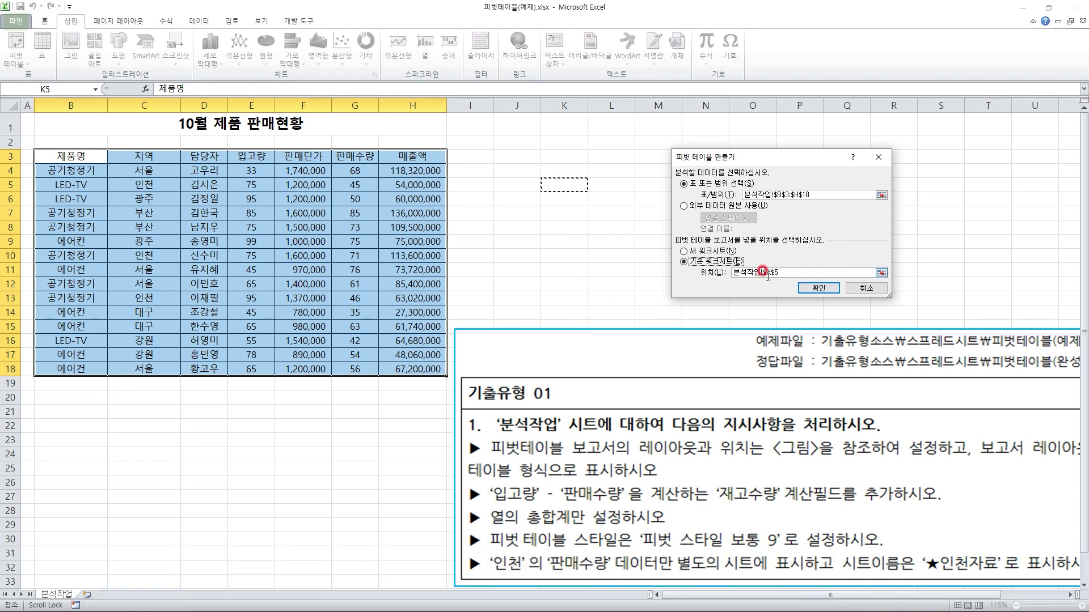
click(820, 289)
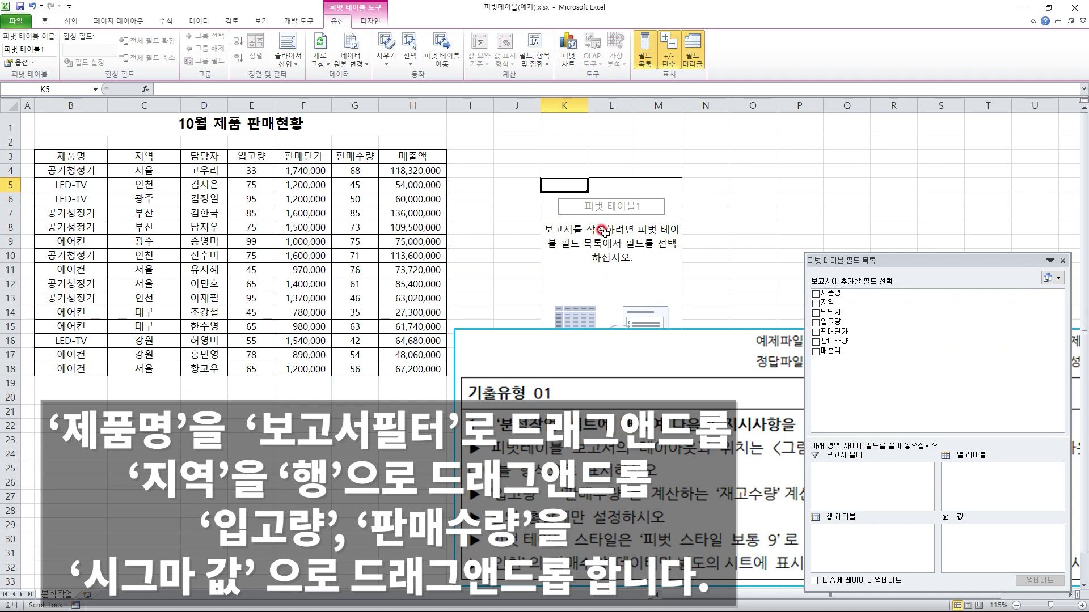
Move the exercise instructions picture off the pivot table area, over the lower rows of the source data, and select the empty pivot table.
drag(734, 350, 312, 340)
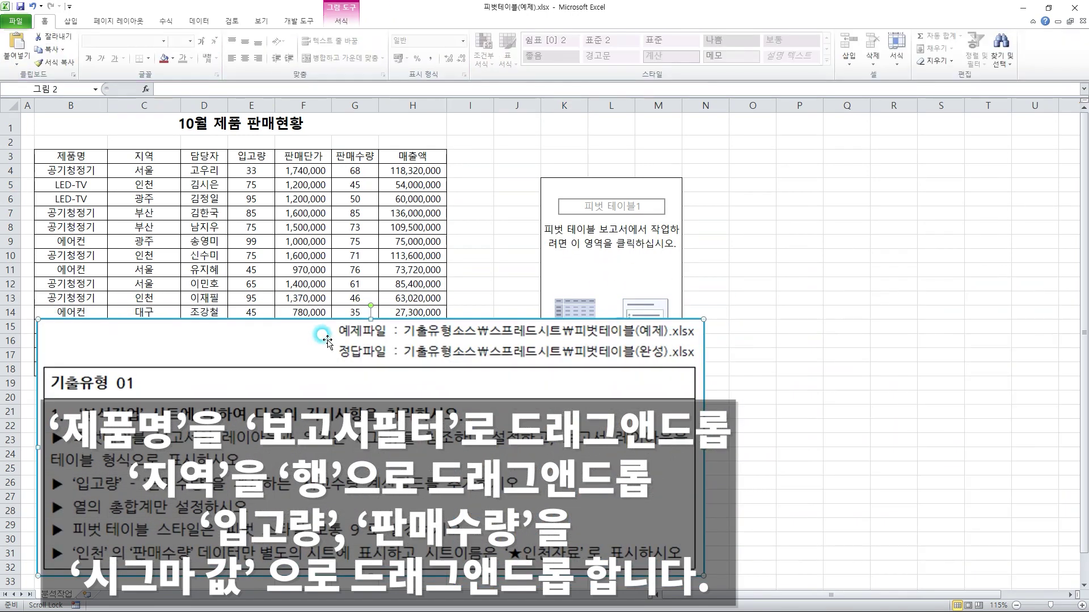
click(658, 242)
scroll(762, 353, down, 1)
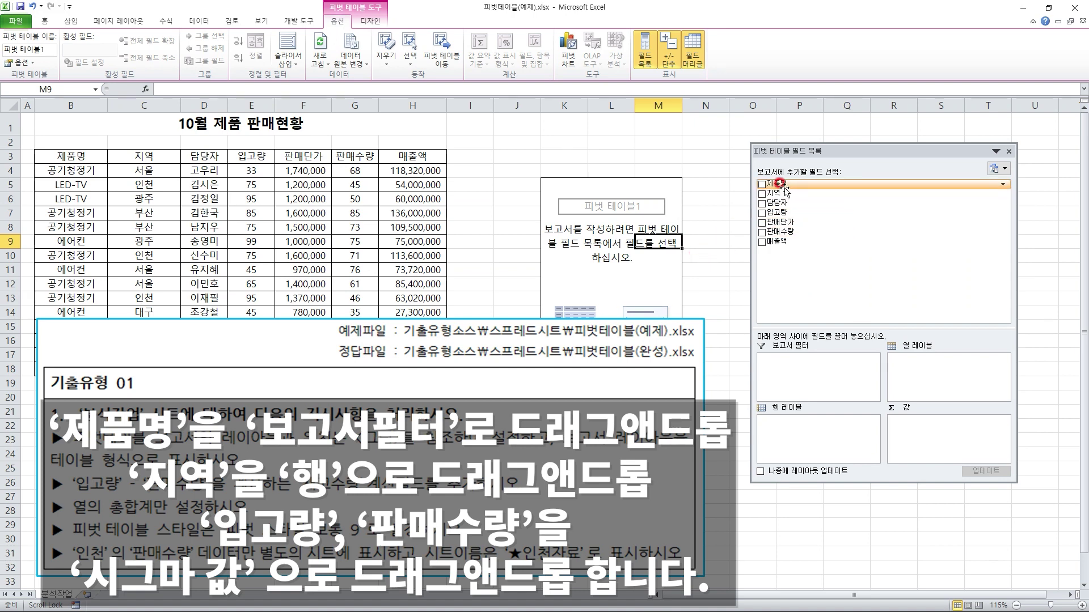
Place 제품명 in the report filter, 지역 in the row labels, and 입고량 and 판매수량 in the values.
drag(785, 188, 800, 377)
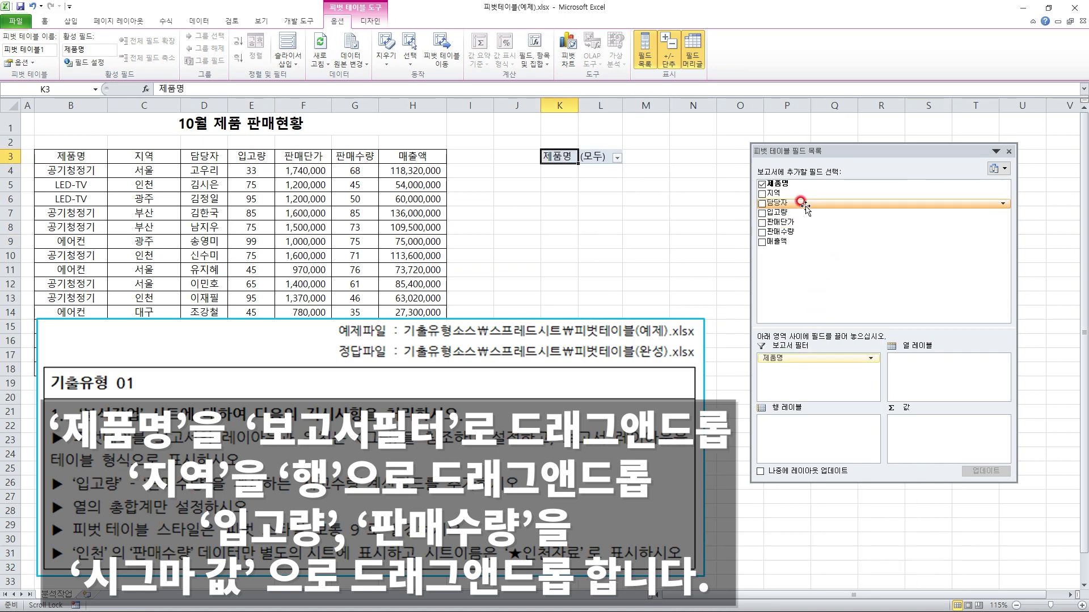
drag(783, 194, 815, 431)
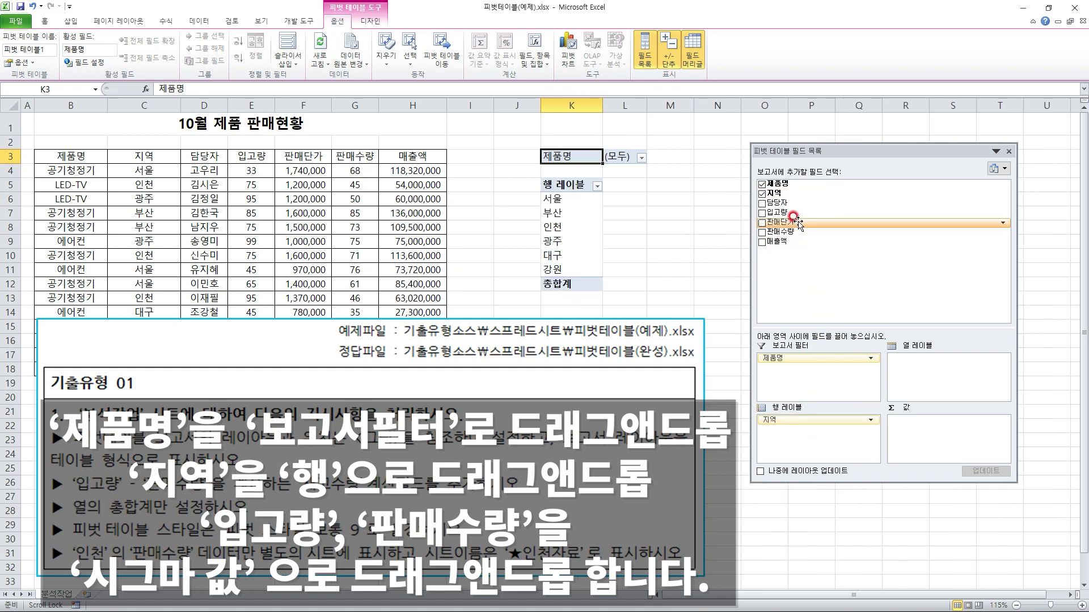
drag(781, 212, 946, 421)
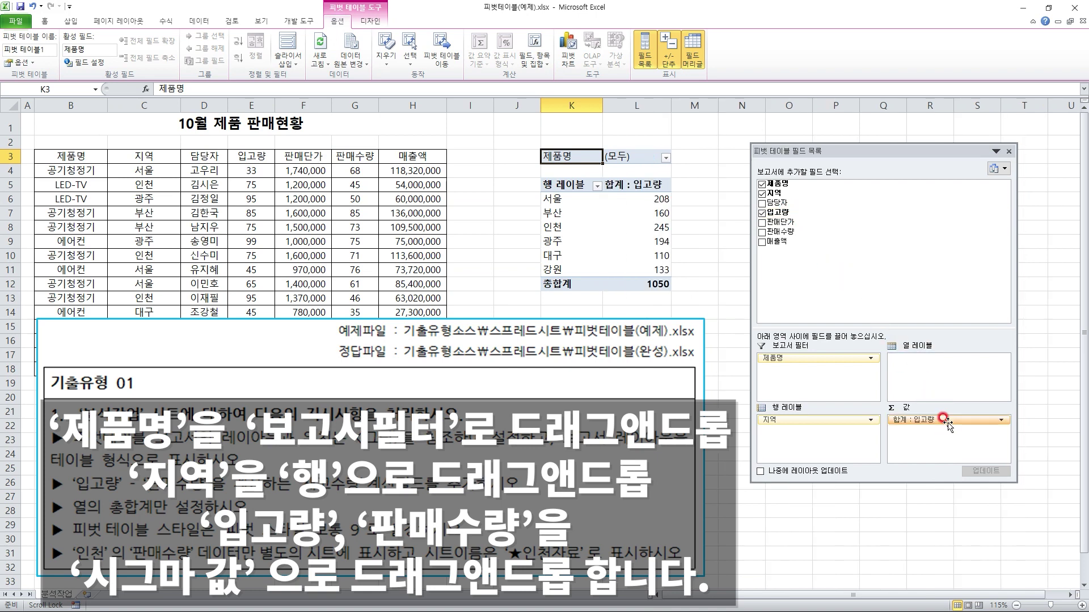
drag(820, 227, 934, 436)
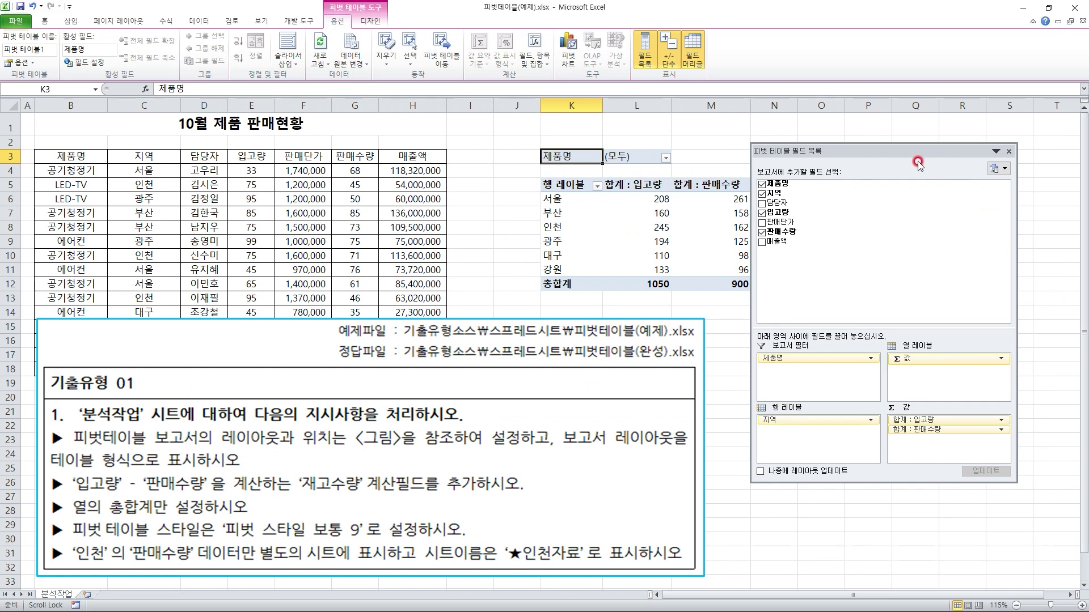
drag(911, 156, 942, 152)
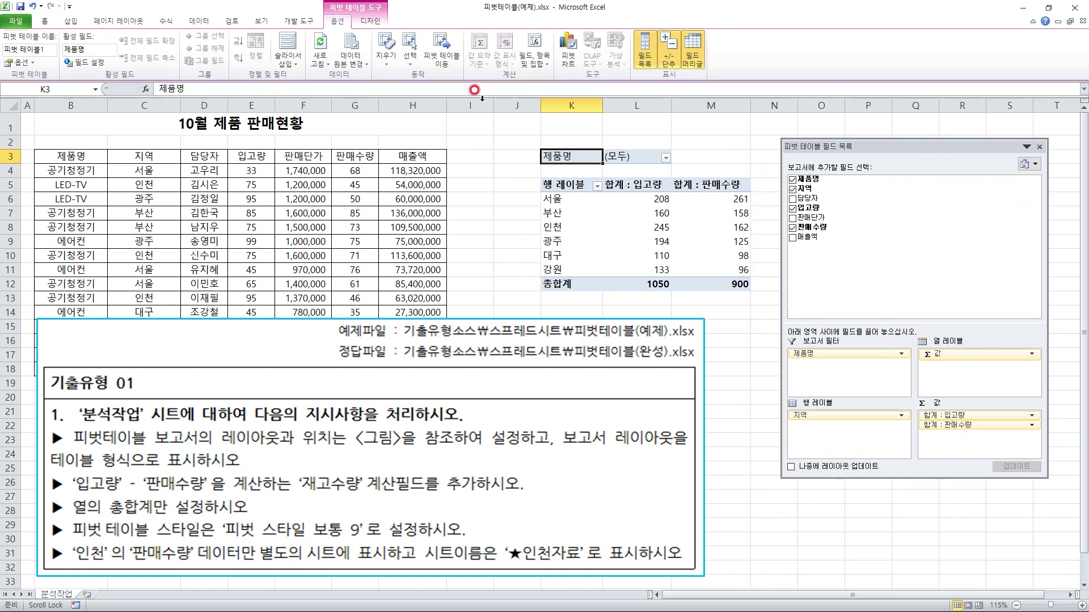
click(546, 63)
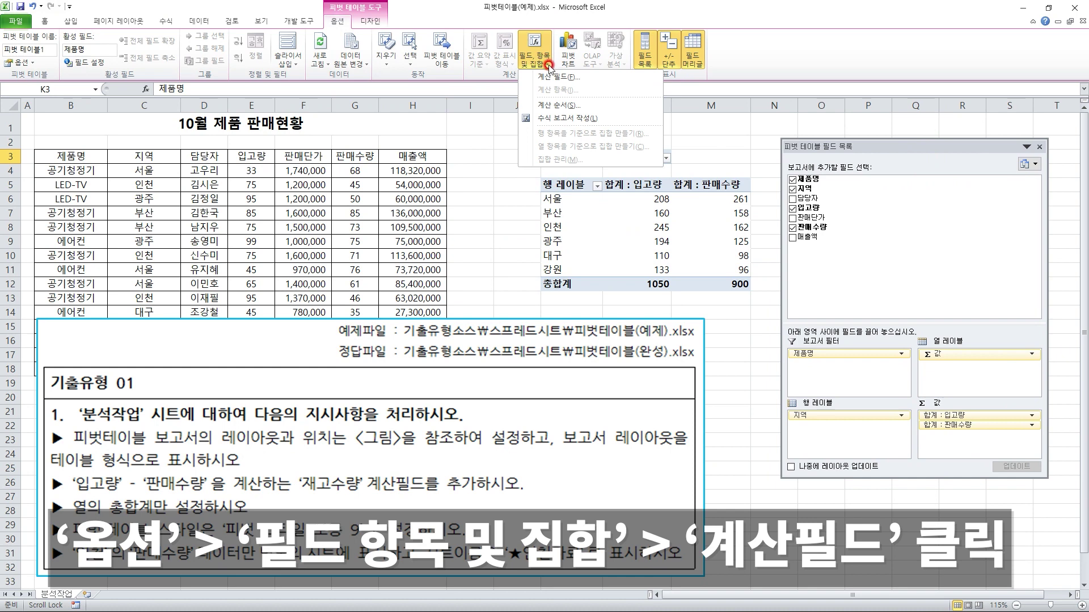
click(565, 77)
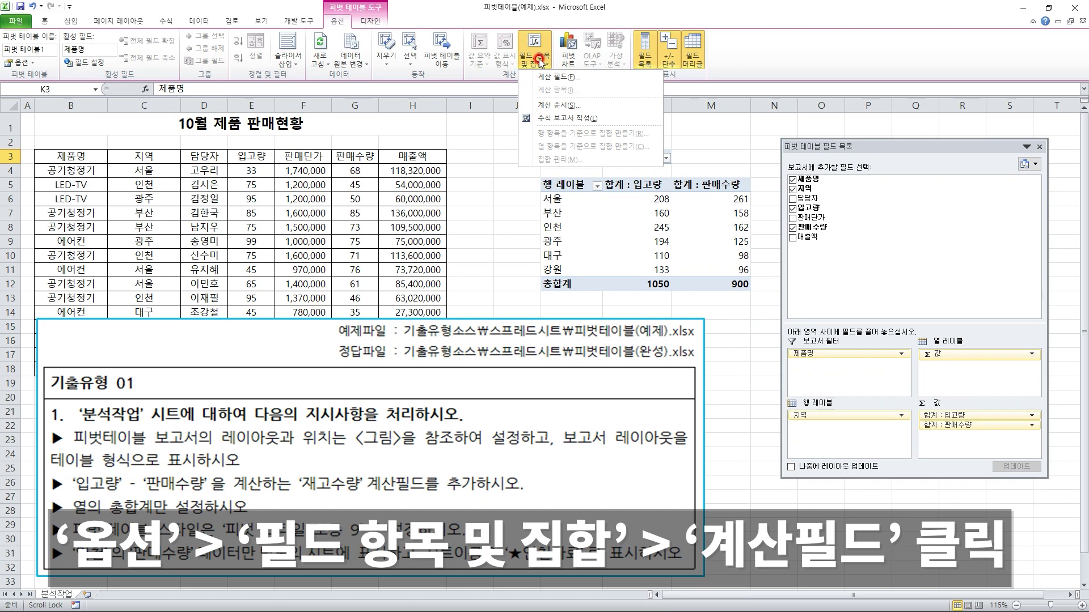
click(349, 23)
click(333, 21)
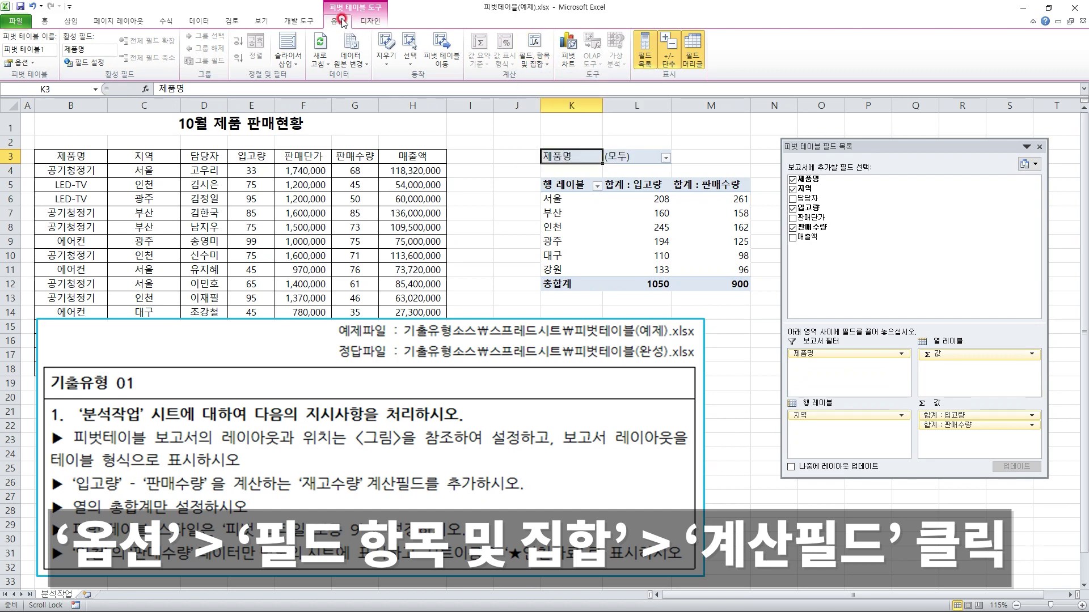
Add a calculated field named 재고수량 with the formula =입고량-판매수량 to the pivot table.
click(339, 21)
click(533, 56)
click(579, 78)
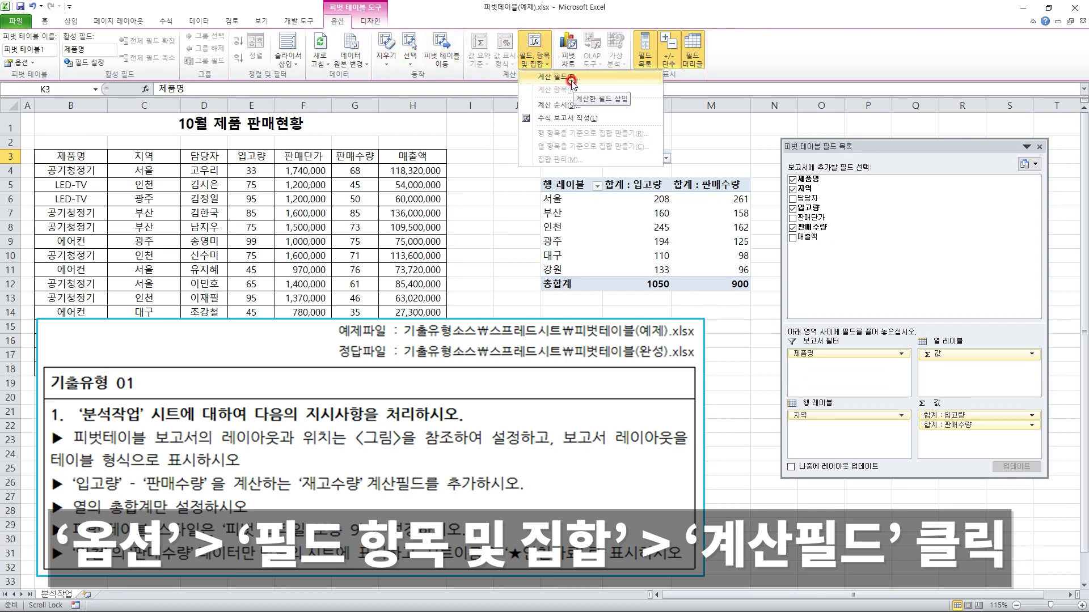
click(572, 78)
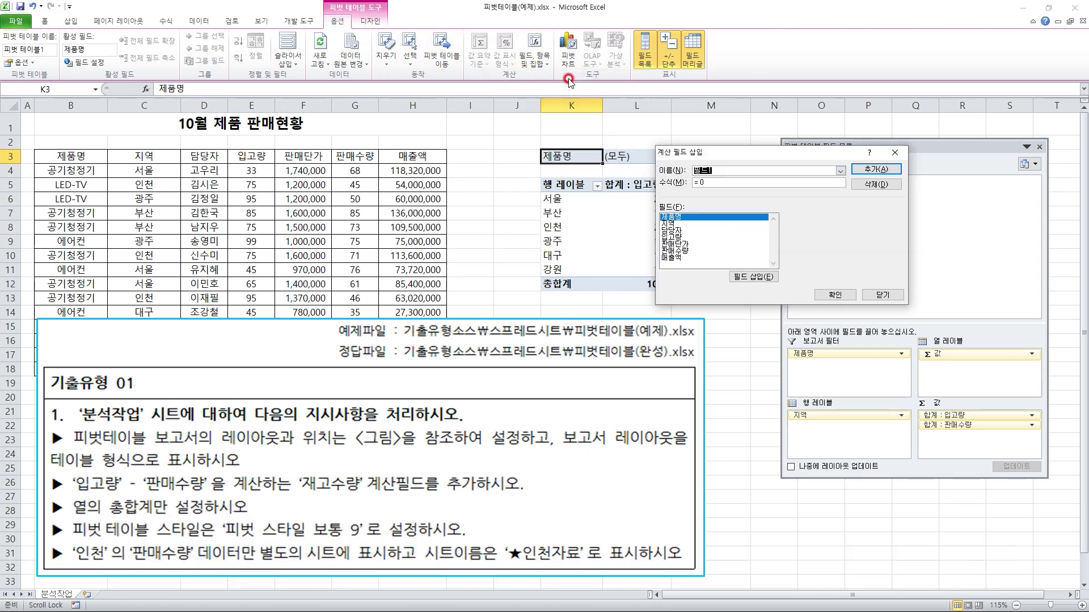
drag(730, 150, 746, 213)
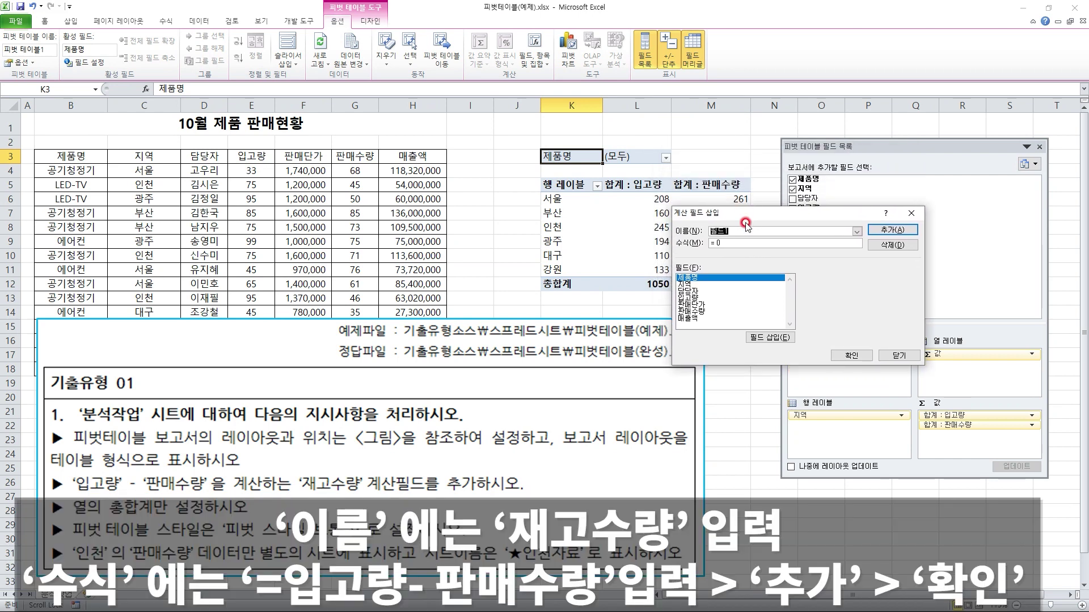
click(732, 228)
key(BackSpace)
key(BackSpace)
key(BackSpace)
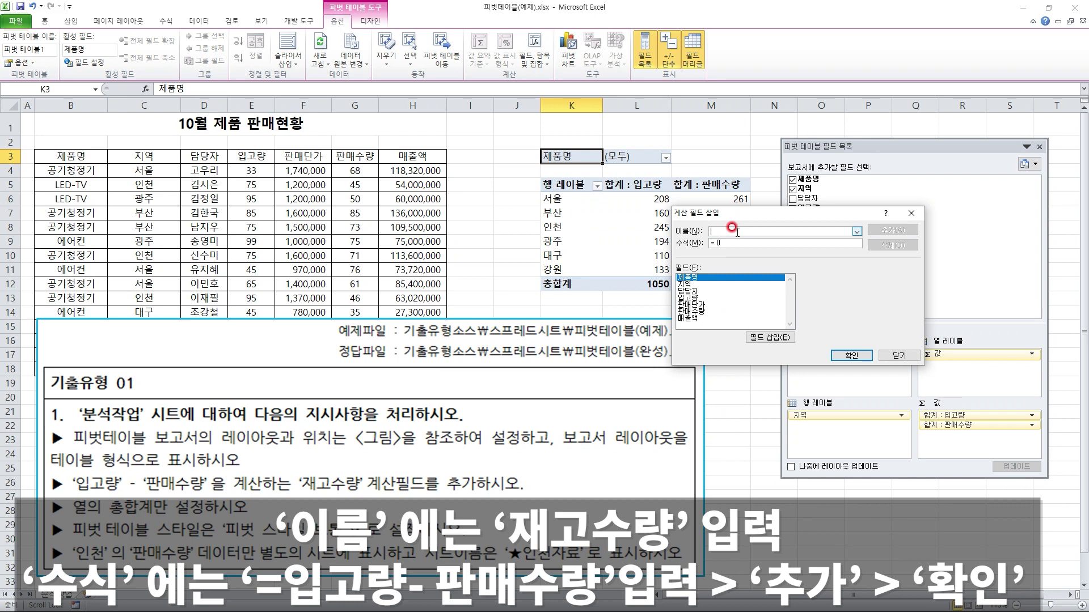
text(재고수량)
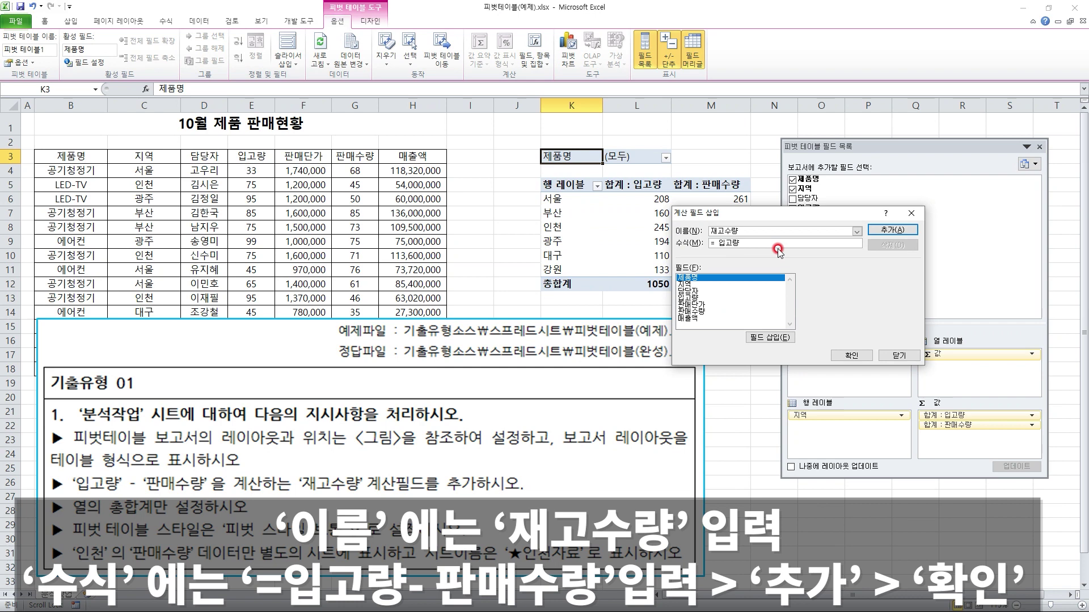
text(-판매수량)
click(892, 230)
click(849, 356)
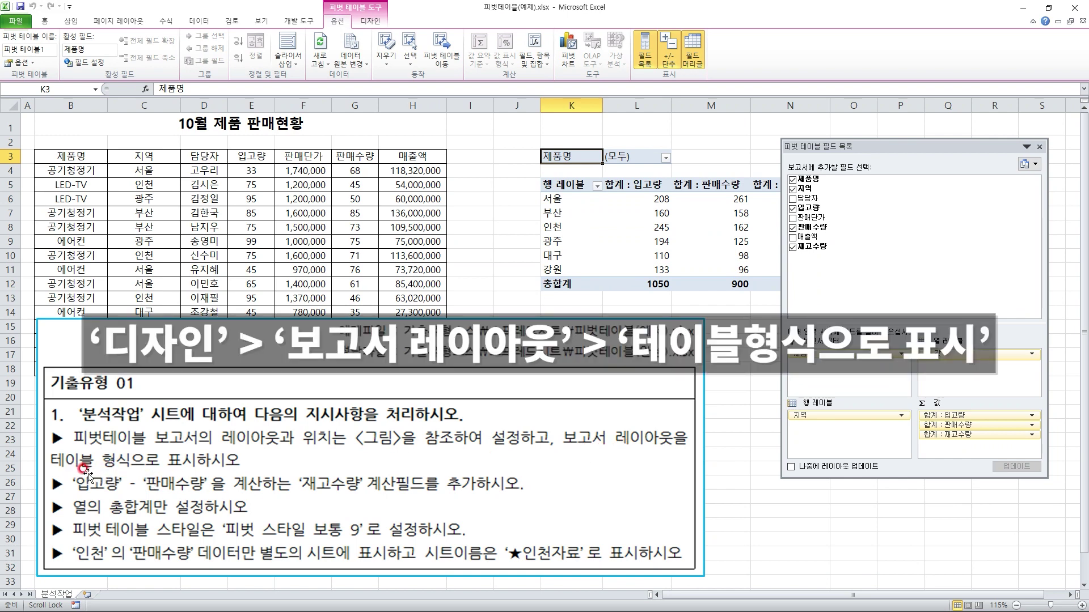
Show the pivot table report layout in tabular form (테이블 형식으로 표시).
click(625, 228)
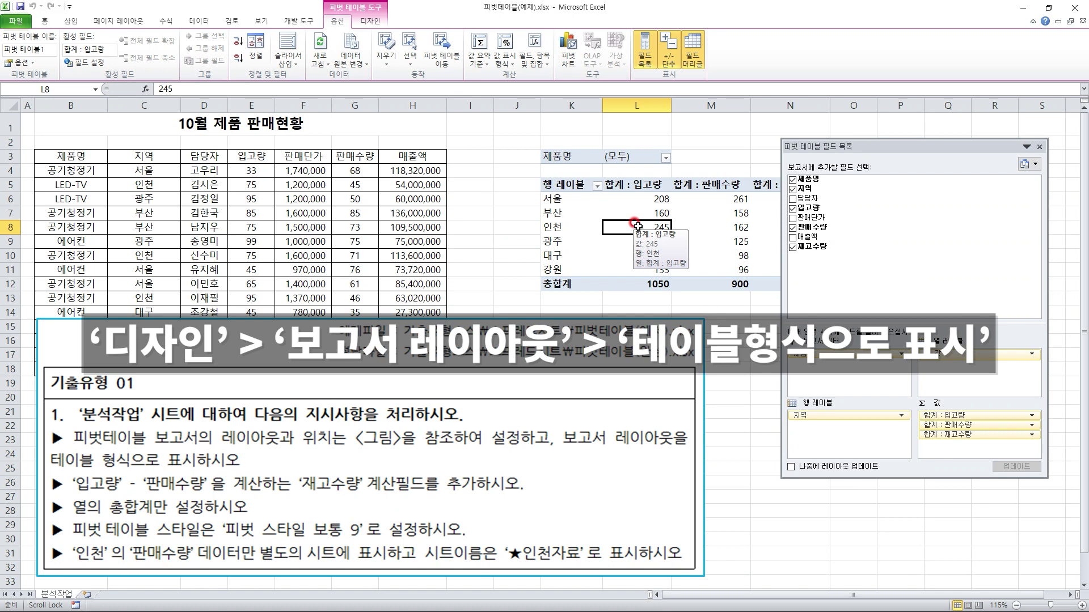
click(378, 24)
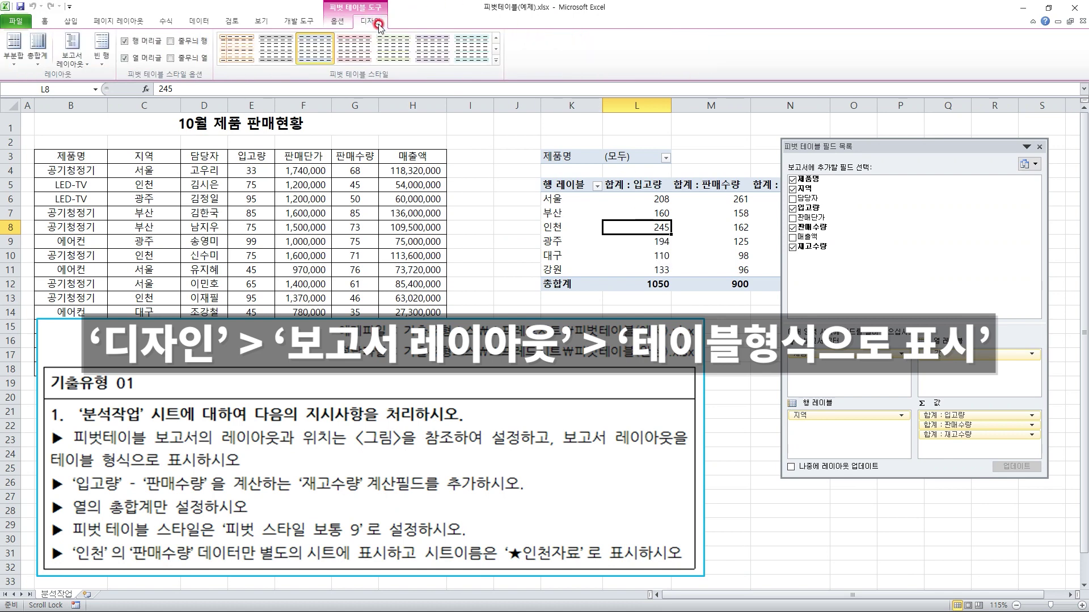
click(53, 62)
click(71, 56)
click(119, 134)
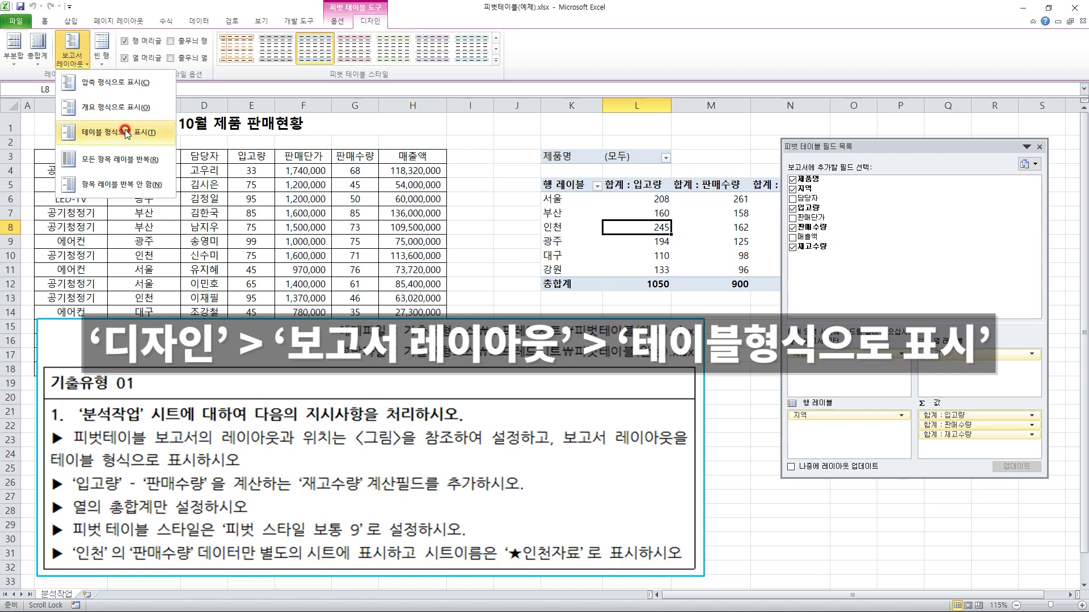
click(126, 133)
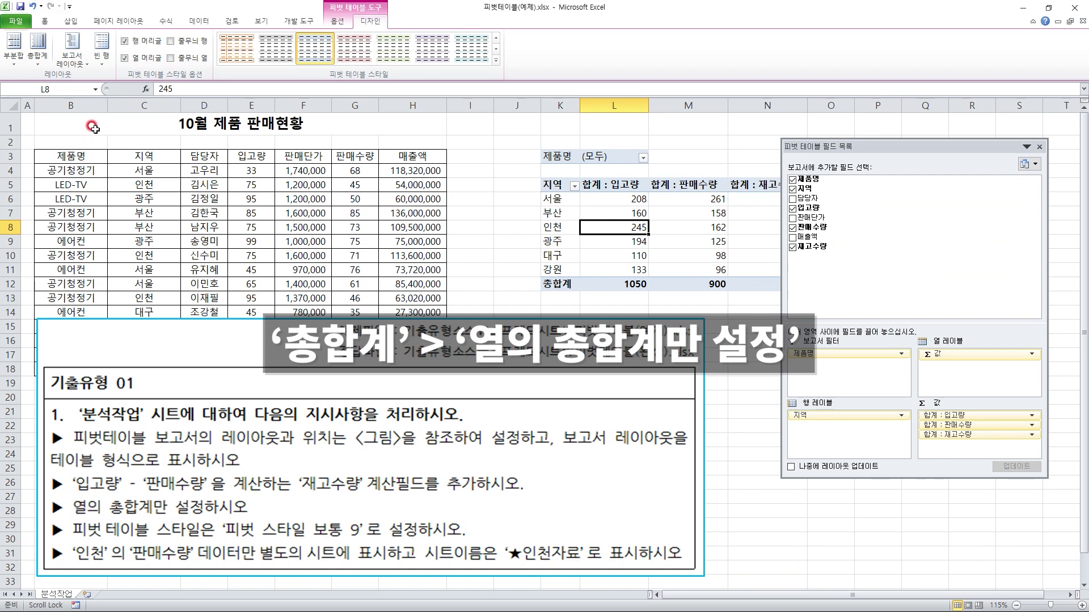
Set the pivot table's grand totals to columns only (열의 총합계만 설정).
click(38, 56)
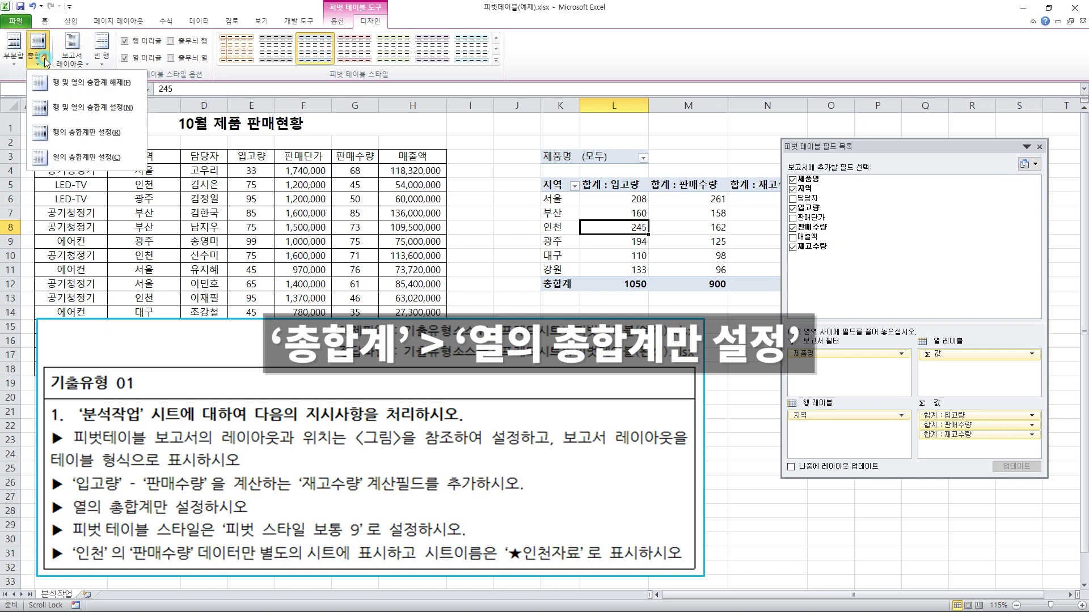
click(102, 160)
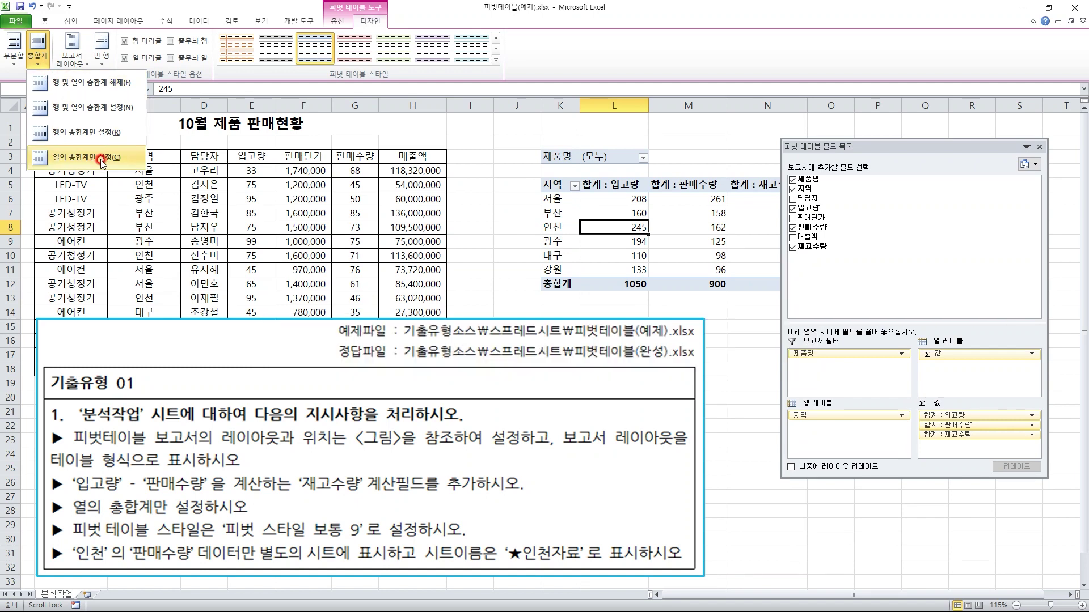
click(102, 159)
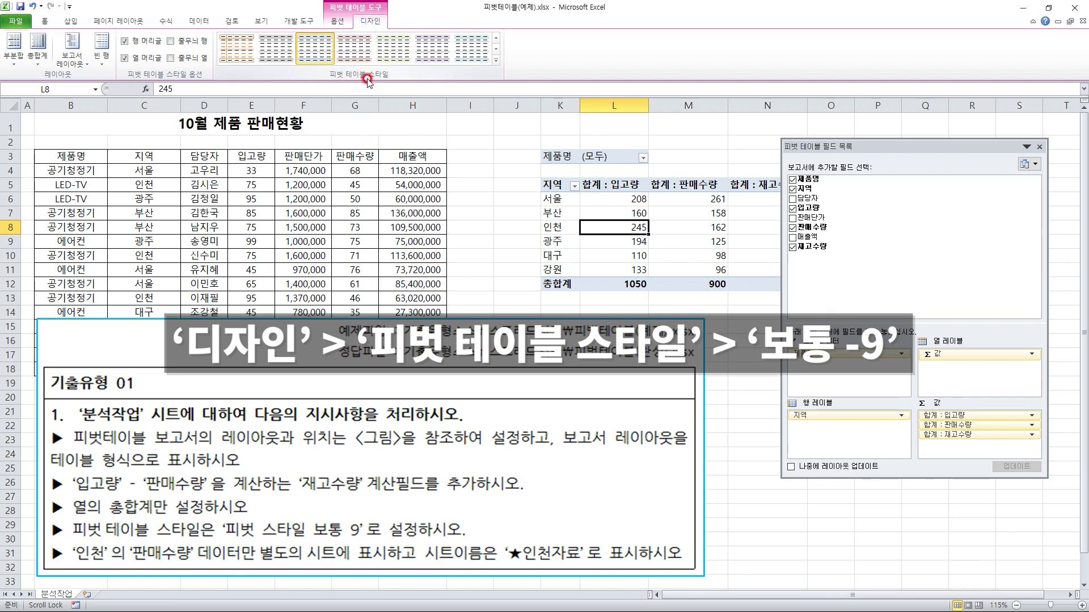
Apply the 피벗 스타일 보통 9 style to the pivot table and deselect it.
click(497, 61)
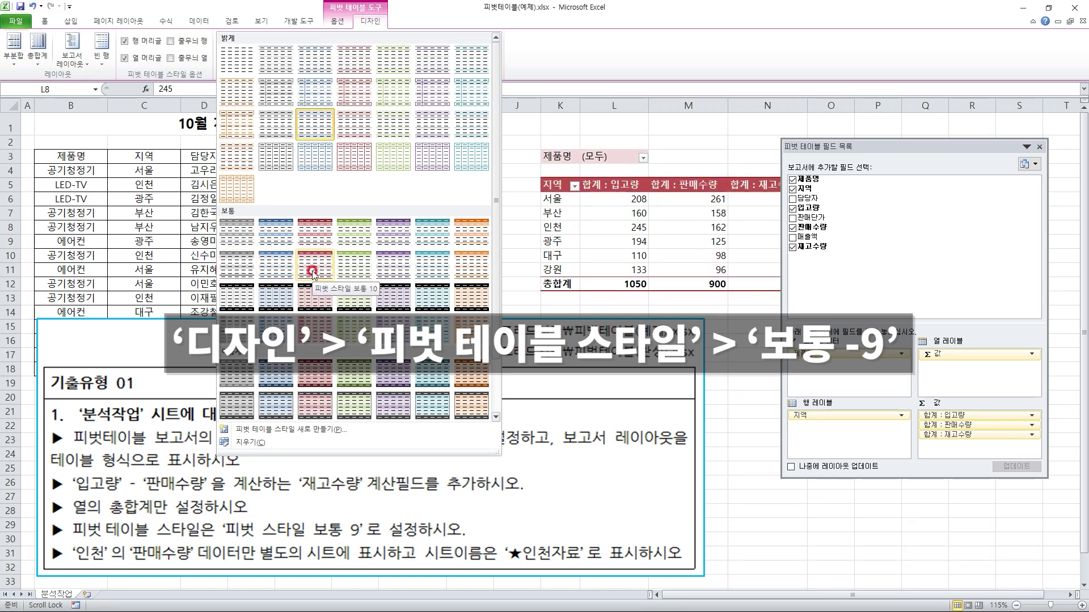
click(279, 273)
click(688, 340)
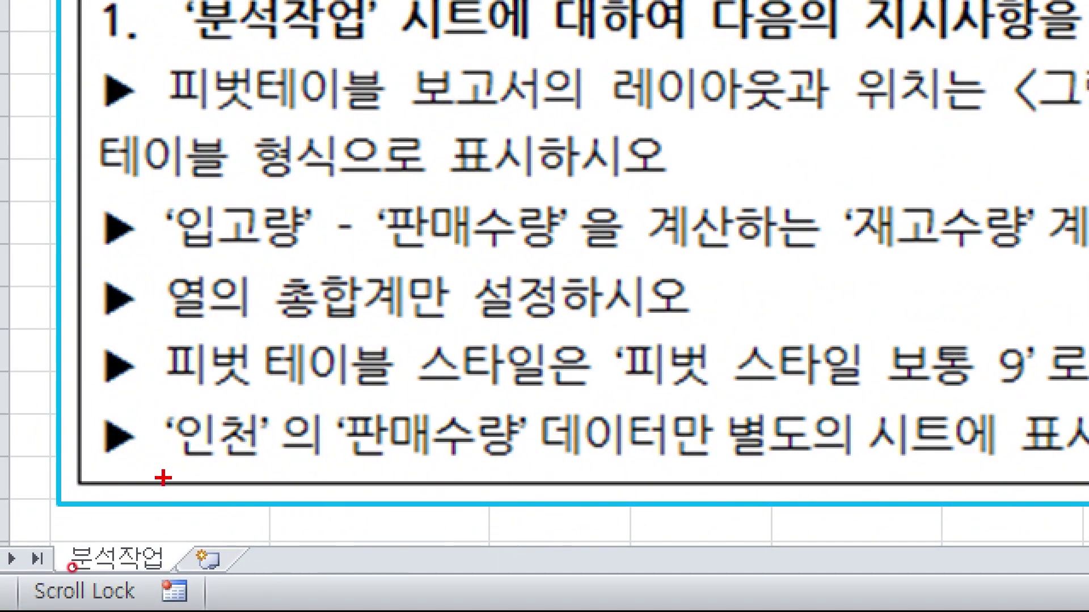
drag(162, 478, 278, 465)
drag(388, 463, 565, 452)
drag(786, 477, 1019, 475)
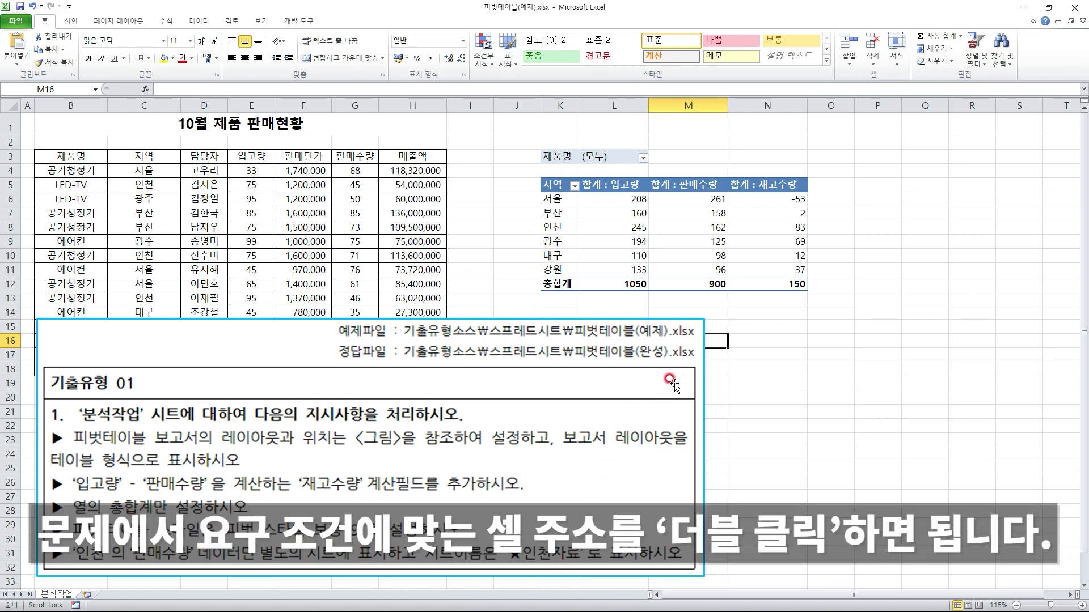
Extract the detail records behind the 인천 판매수량 value in the pivot table onto a separate sheet.
click(560, 227)
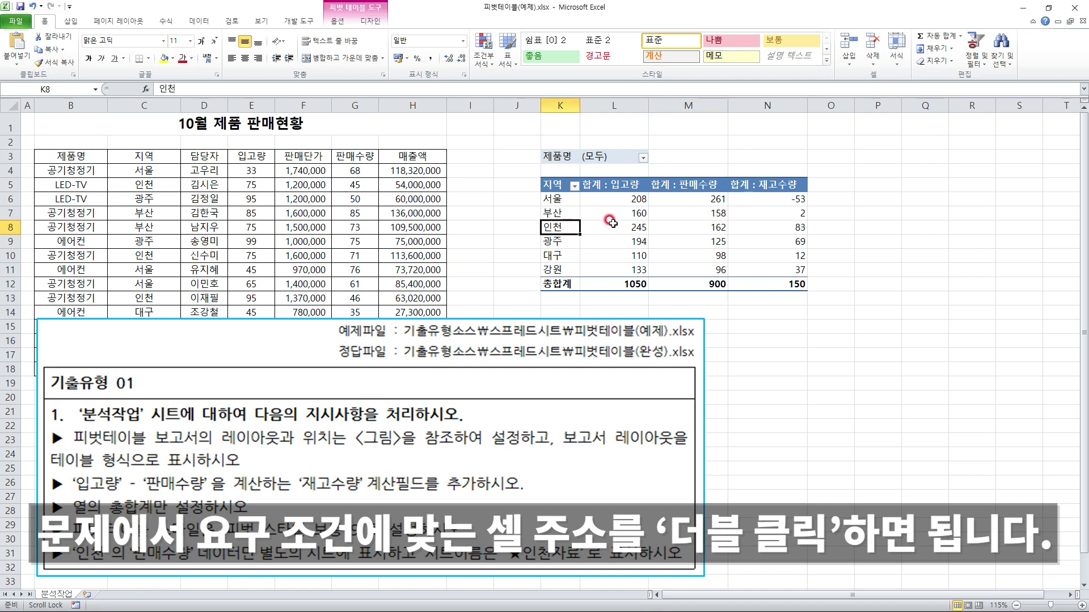
click(685, 228)
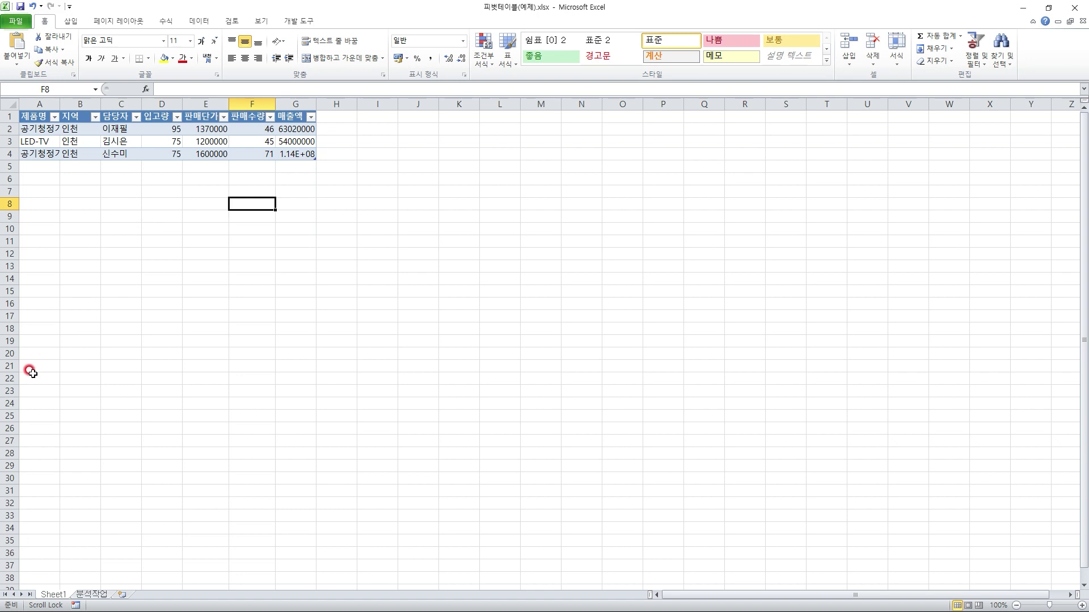
Rename the new detail sheet as ★인천자료, inserting the ★ special character before the text.
double_click(54, 594)
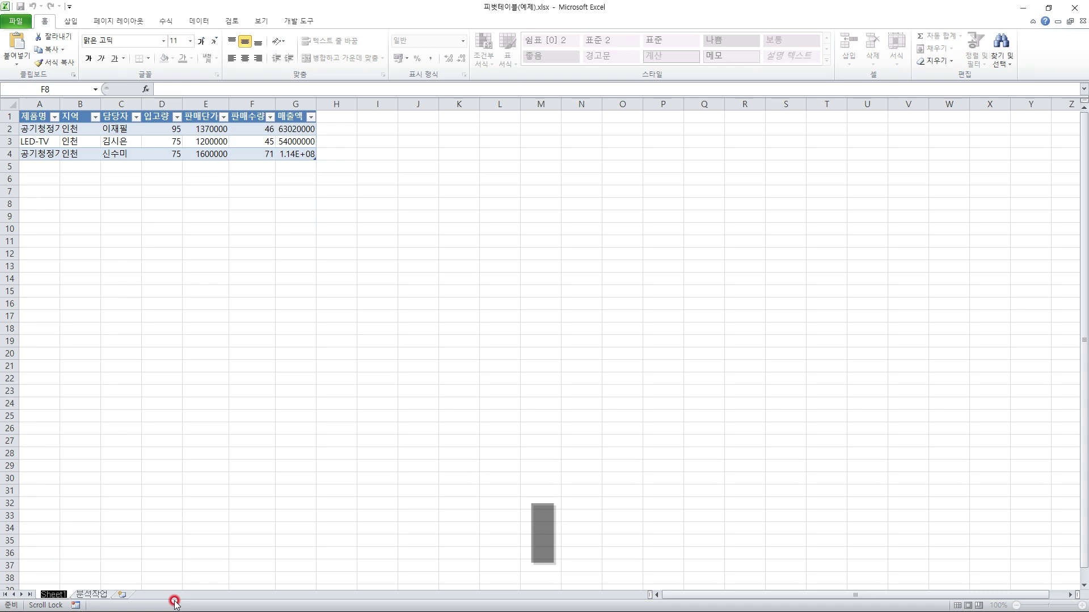
text(ㅁ)
key(Hangul_Hanja)
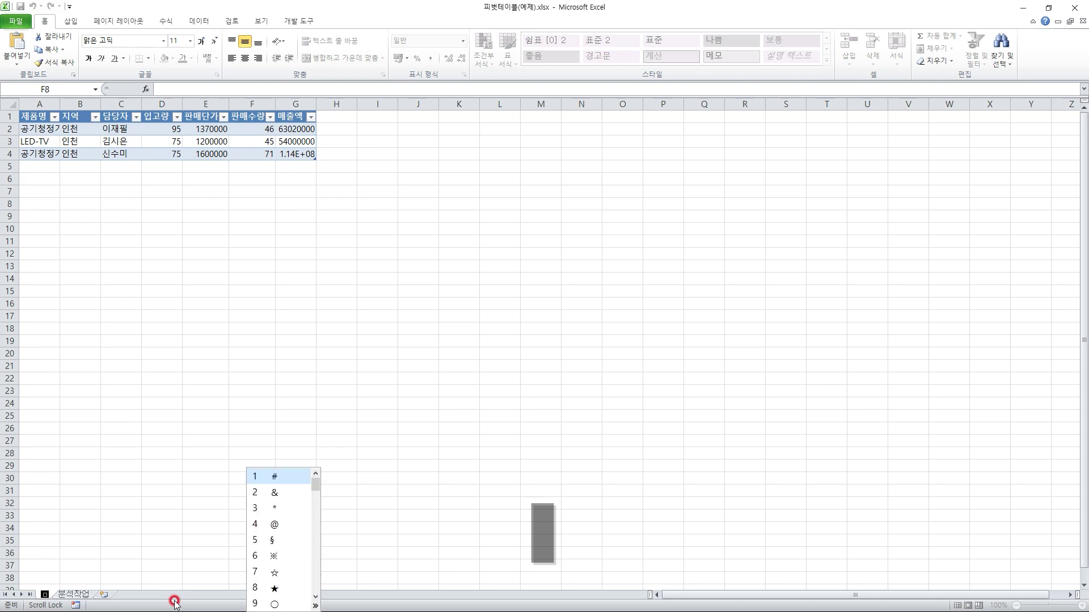
key(Tab)
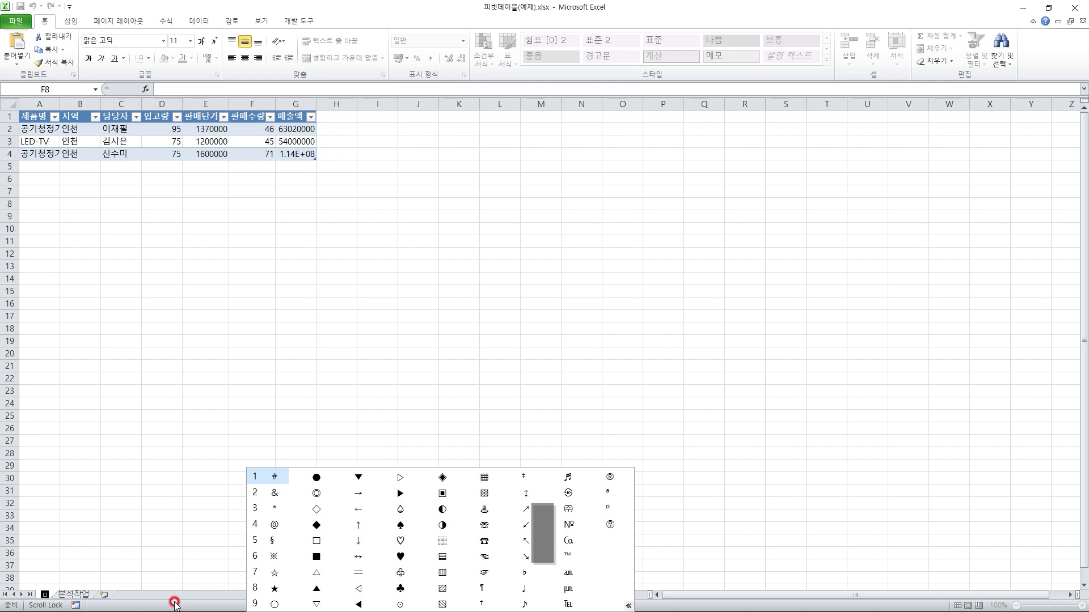
click(274, 590)
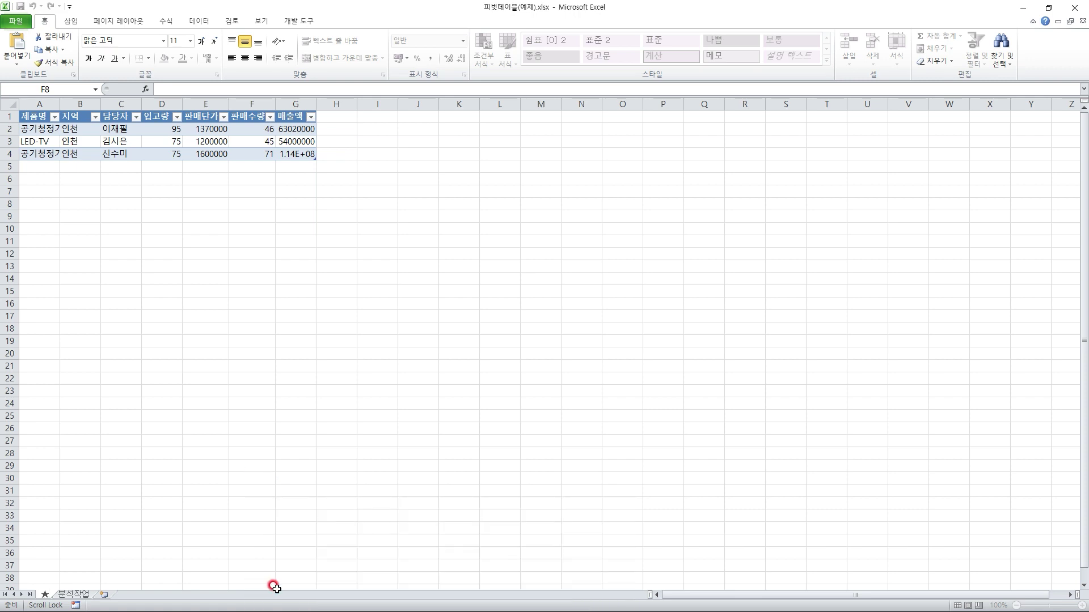
text(인천자료)
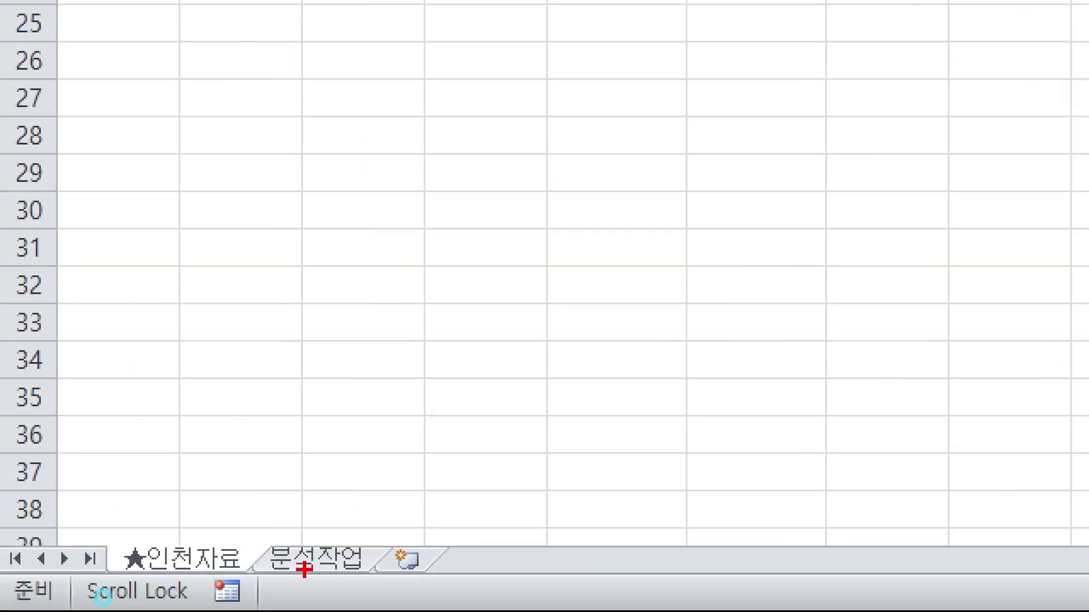
mouse_move(287, 567)
mouse_down()
mouse_move(170, 610)
mouse_move(267, 449)
mouse_move(267, 599)
mouse_up()
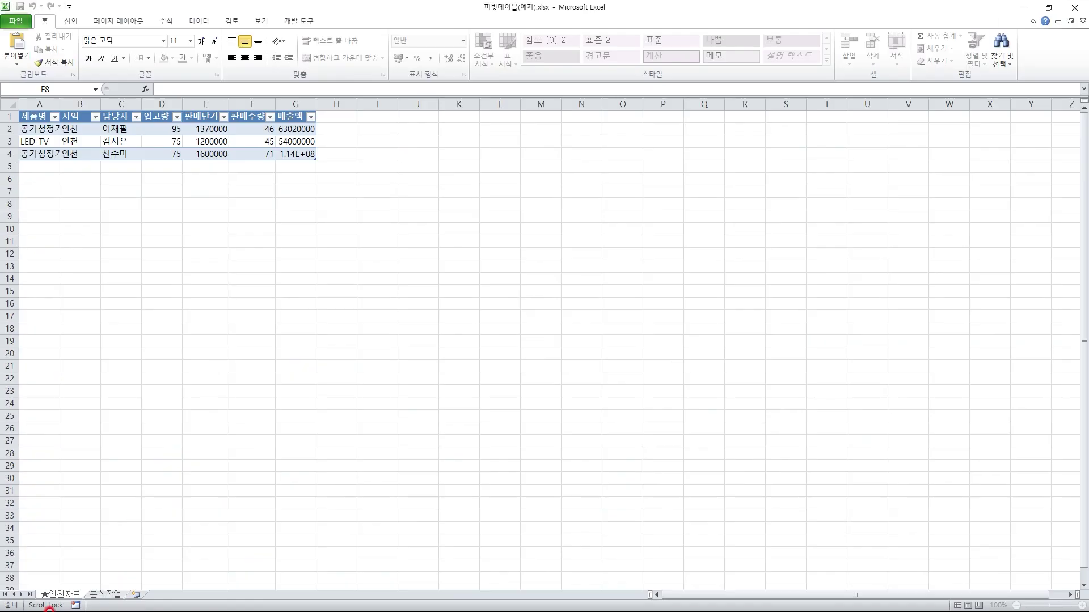
click(193, 480)
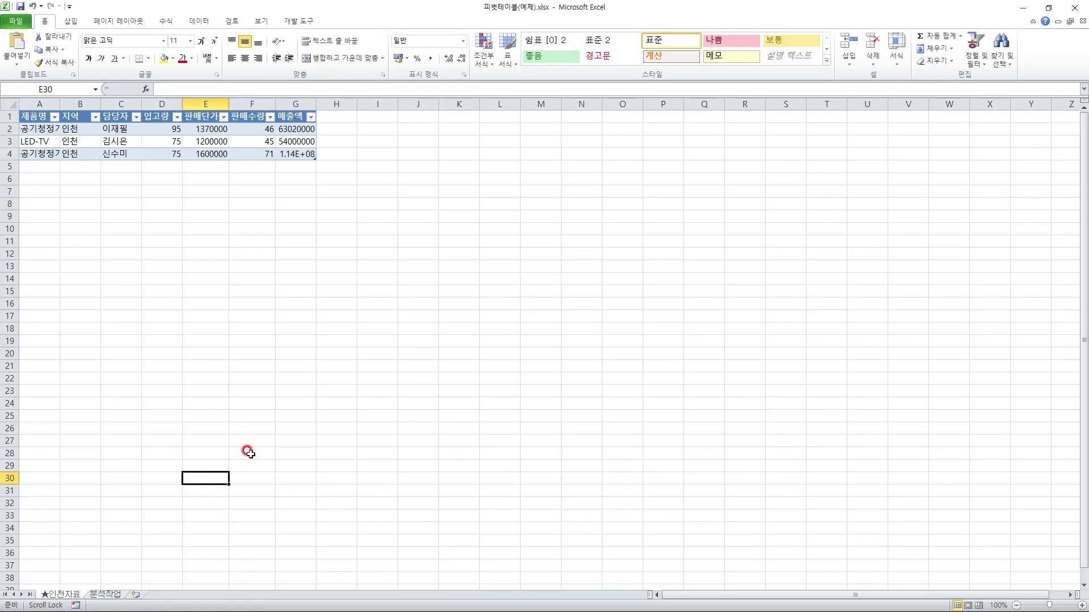
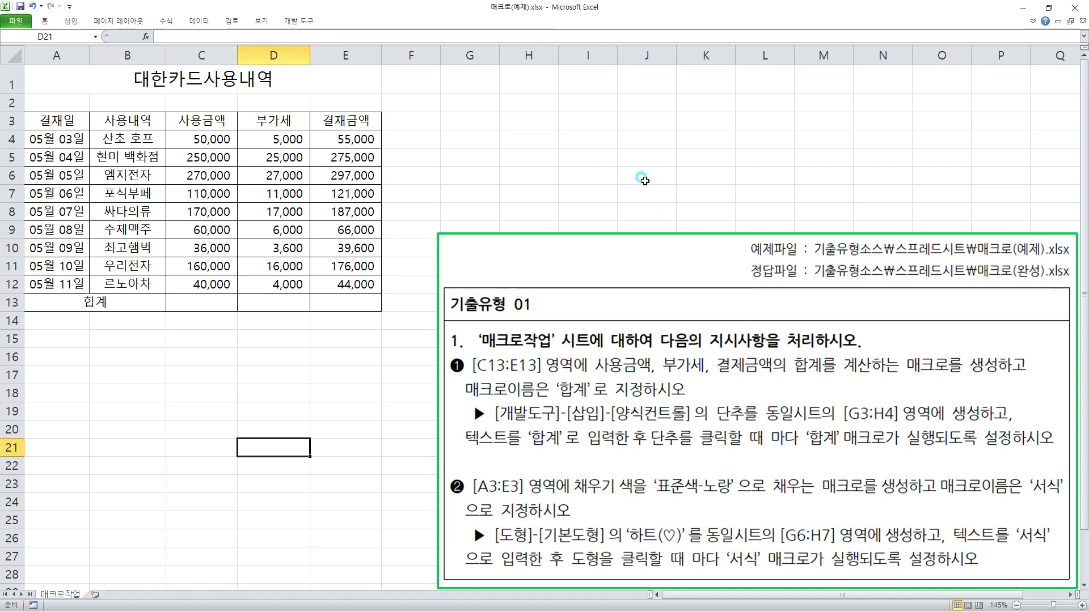
Select a blank cell outside the 대한카드사용내역 table and start recording a macro named 합계 in the current workbook.
click(686, 173)
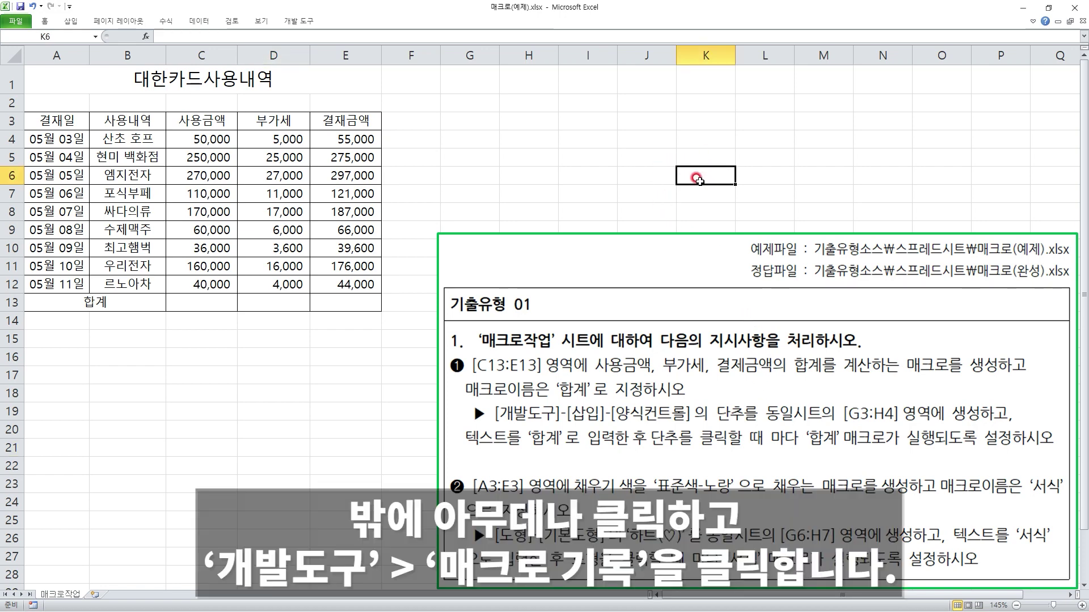
click(822, 158)
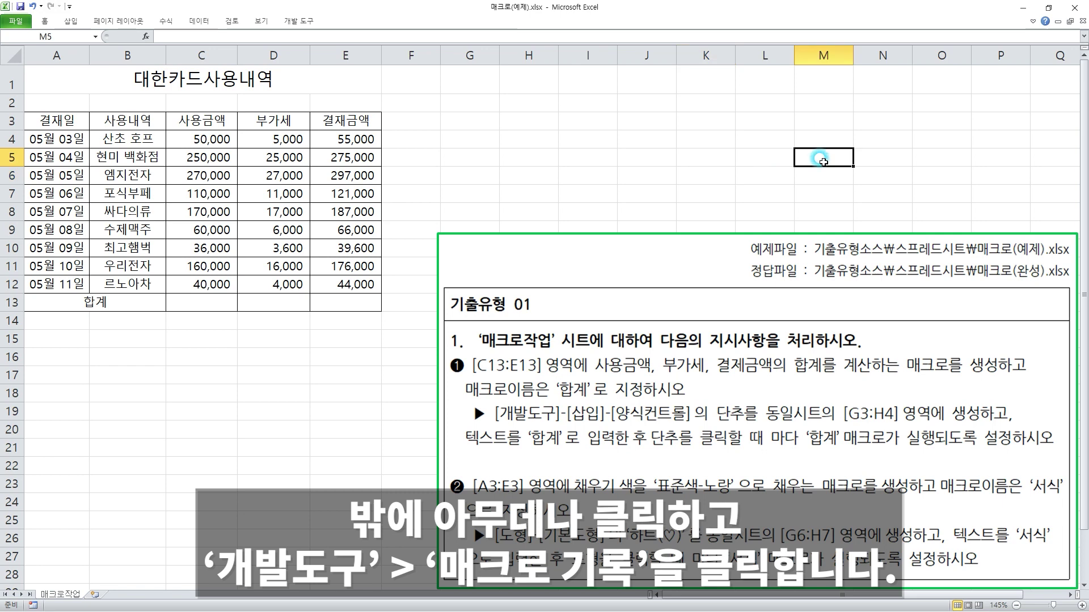
click(298, 21)
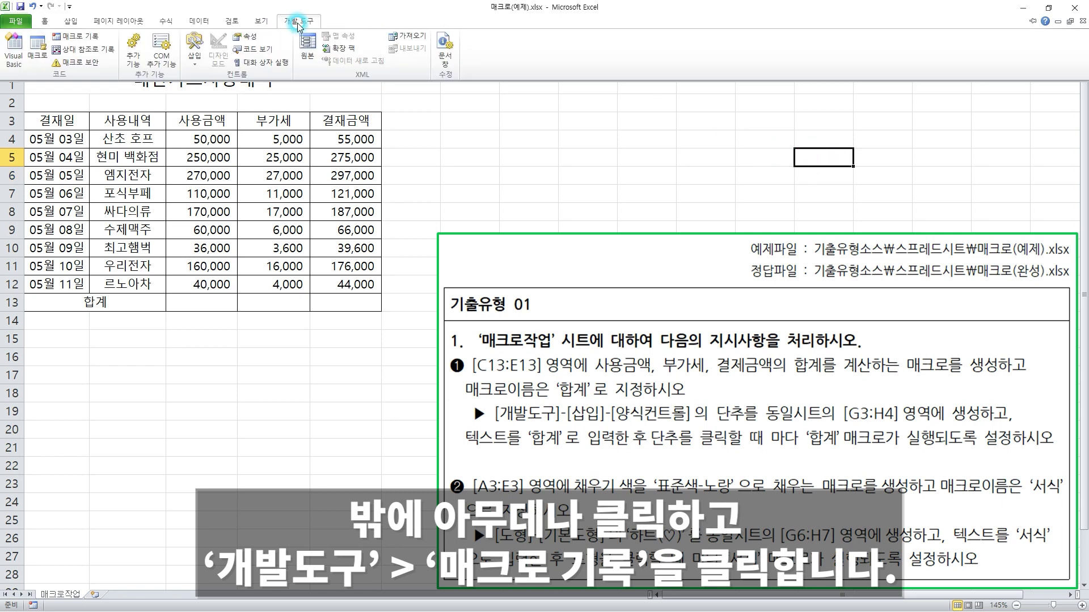
click(80, 35)
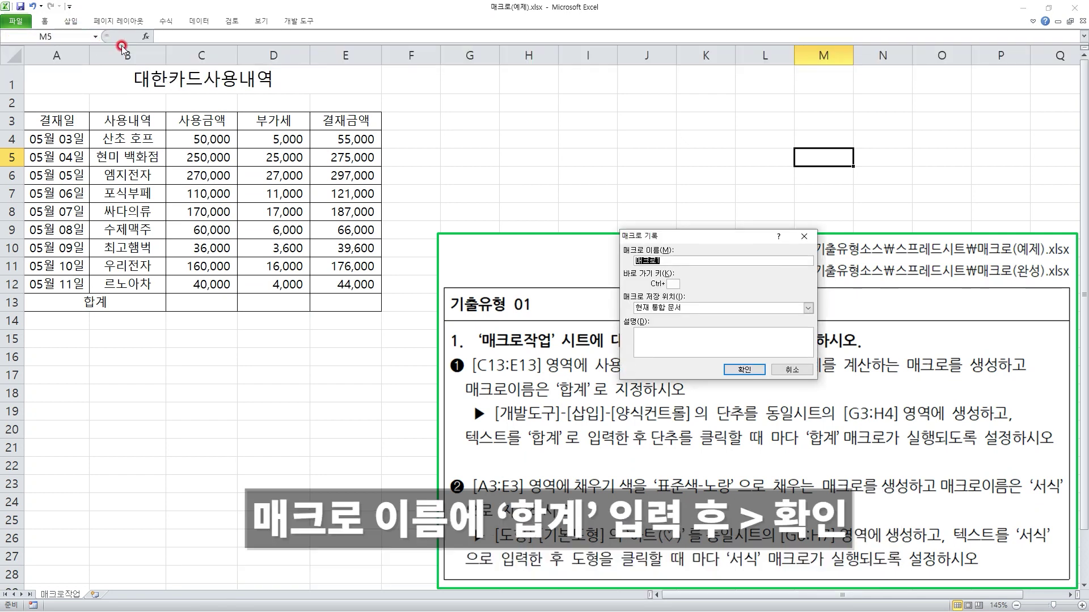
text(합계)
click(741, 373)
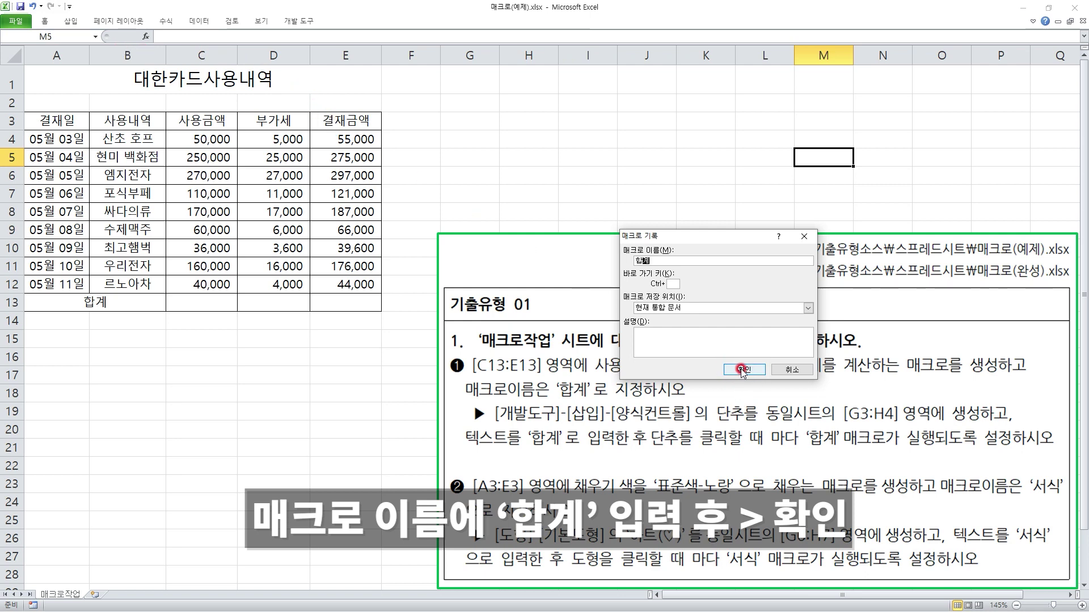
click(741, 371)
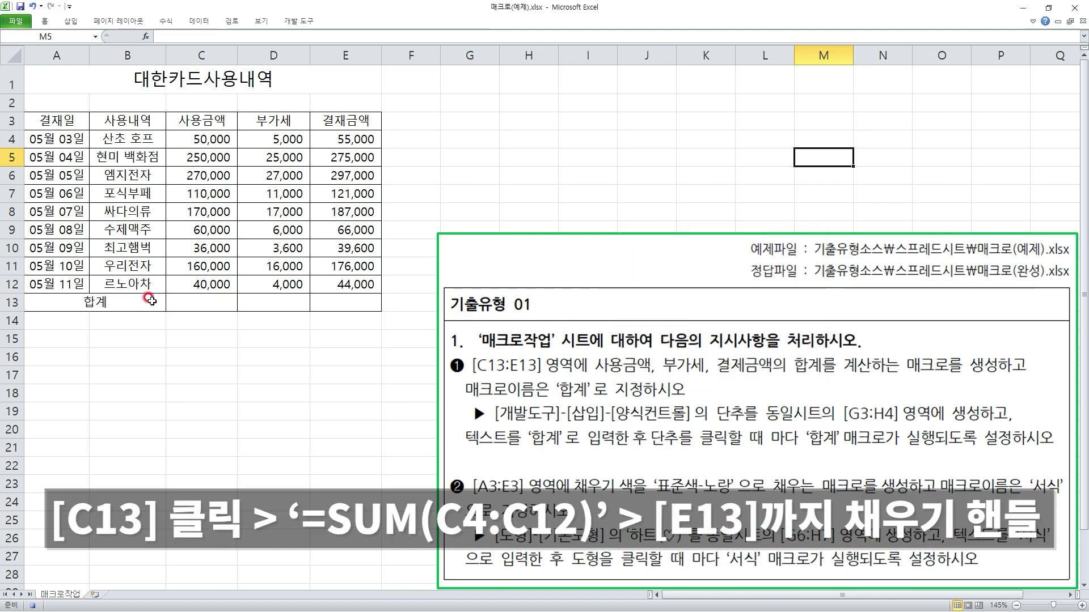
Enter =SUM(C4:C12) in C13 and fill the formula across to E13.
click(176, 301)
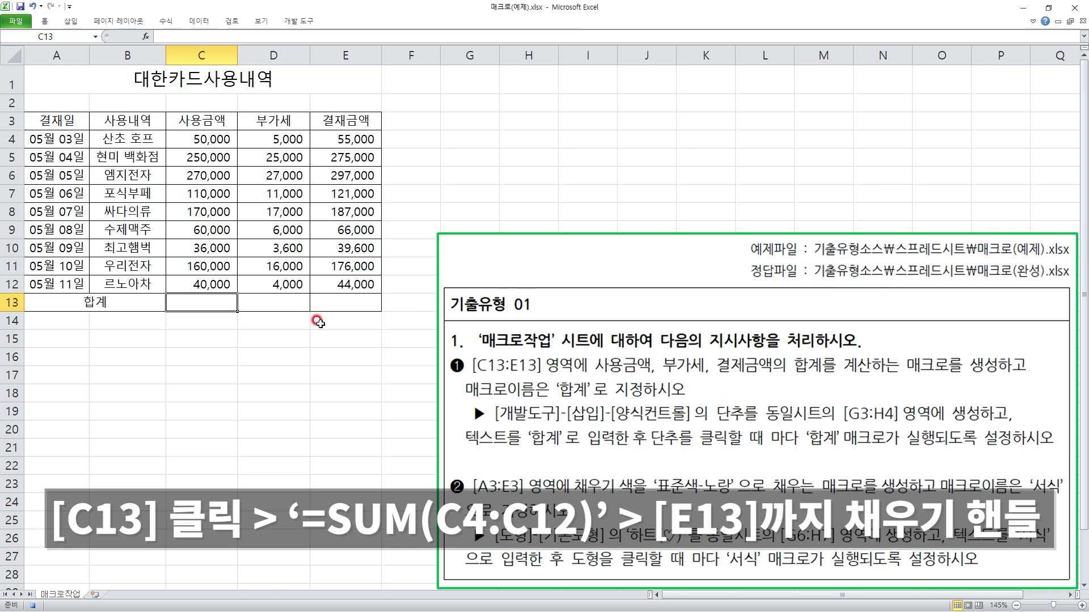
text(=)
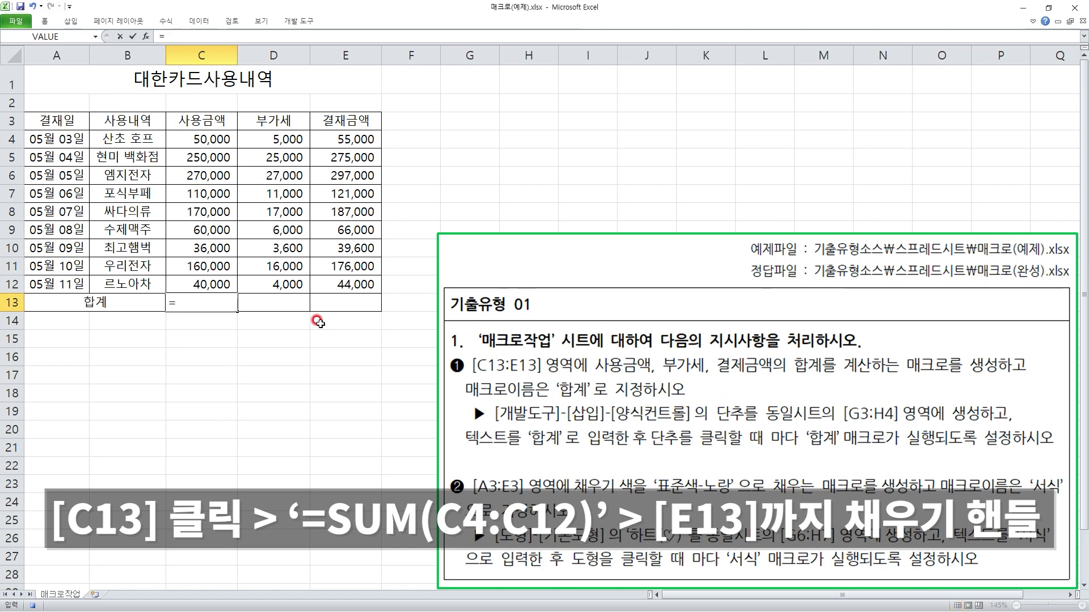
text(su)
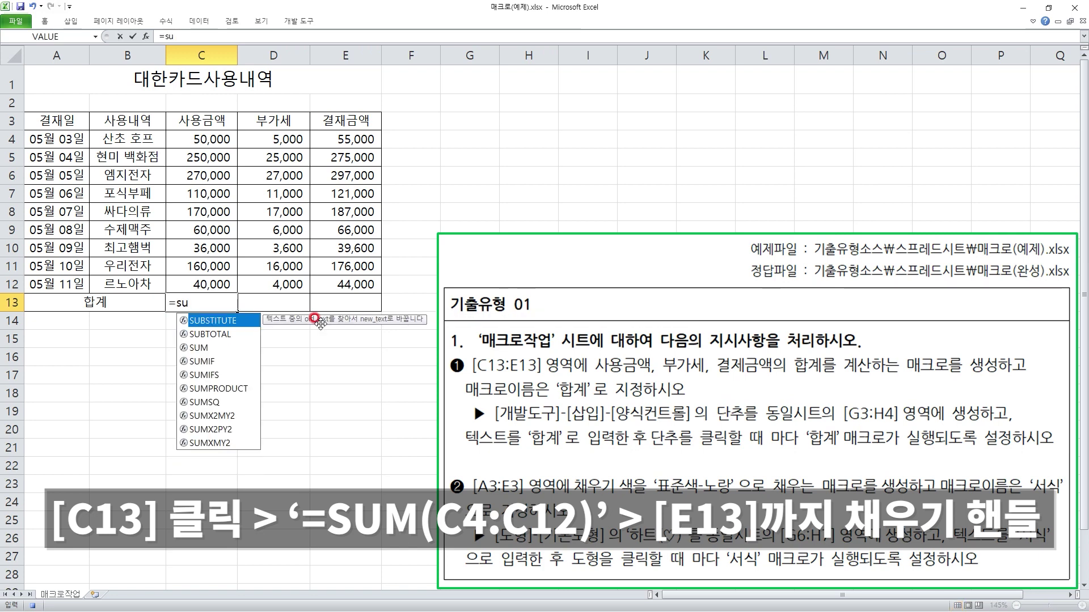
key(Down)
key(Down)
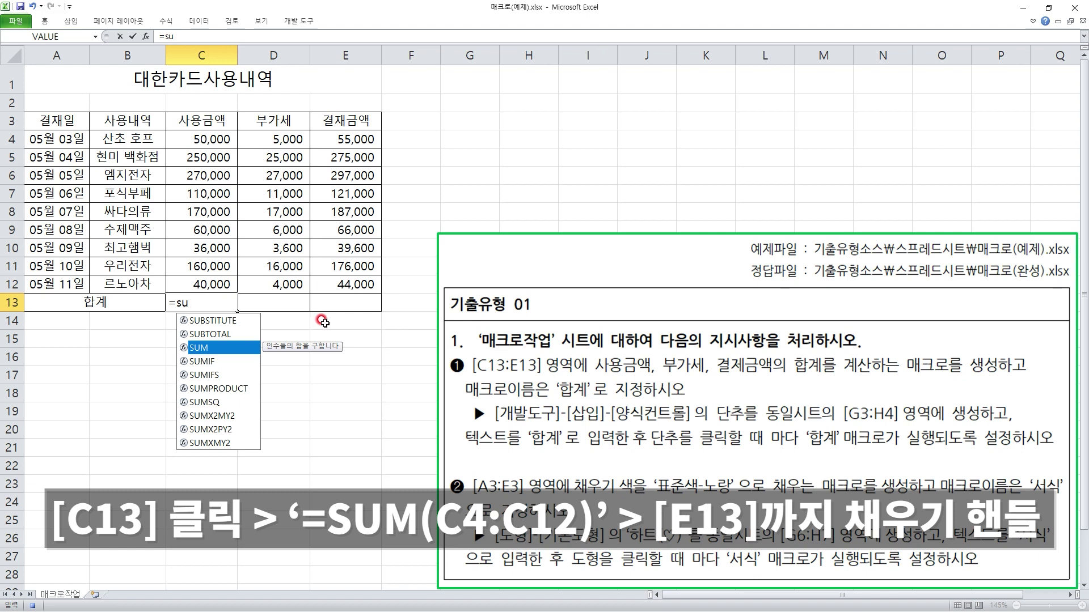
key(Tab)
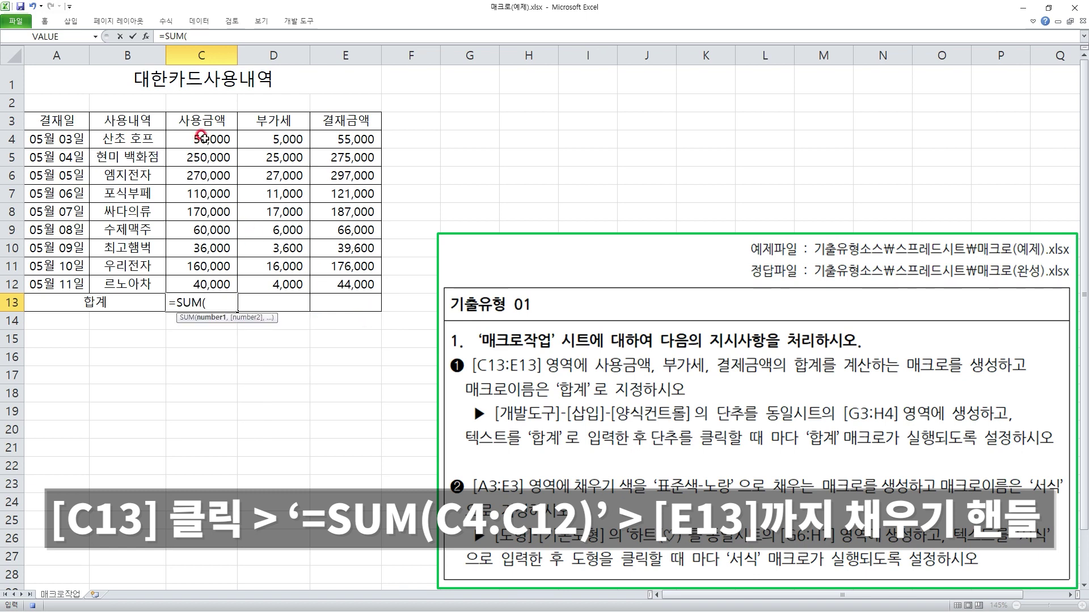
drag(202, 138, 195, 282)
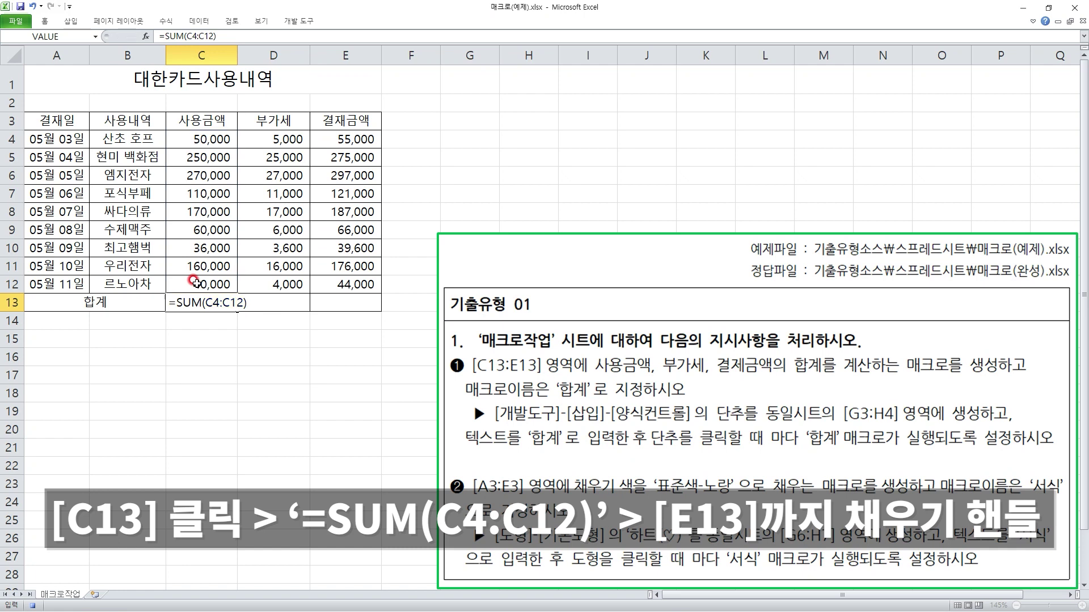
key(Return)
click(196, 296)
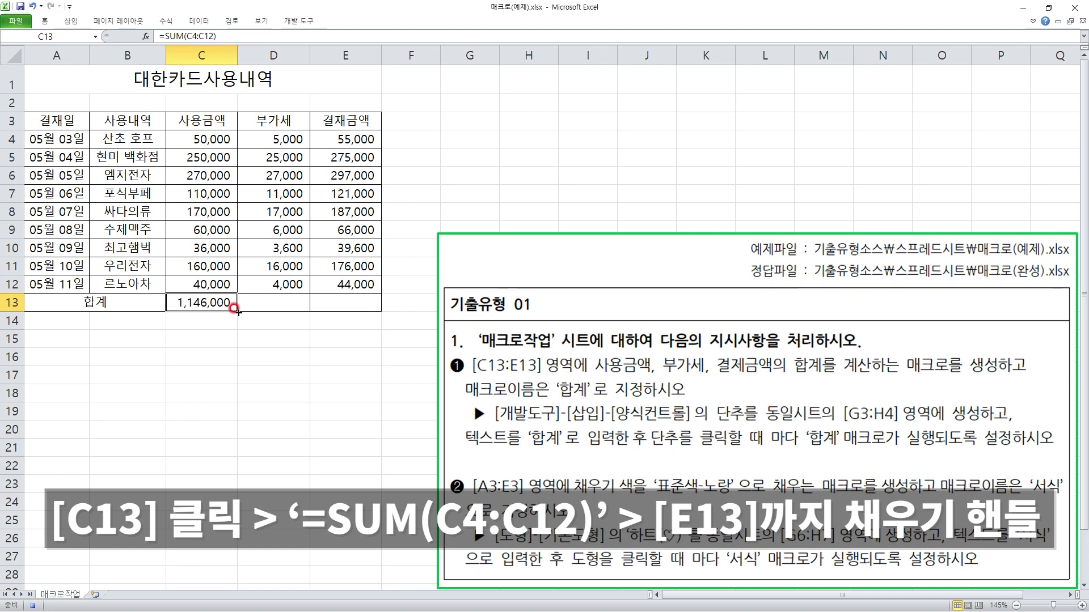
drag(234, 308, 349, 316)
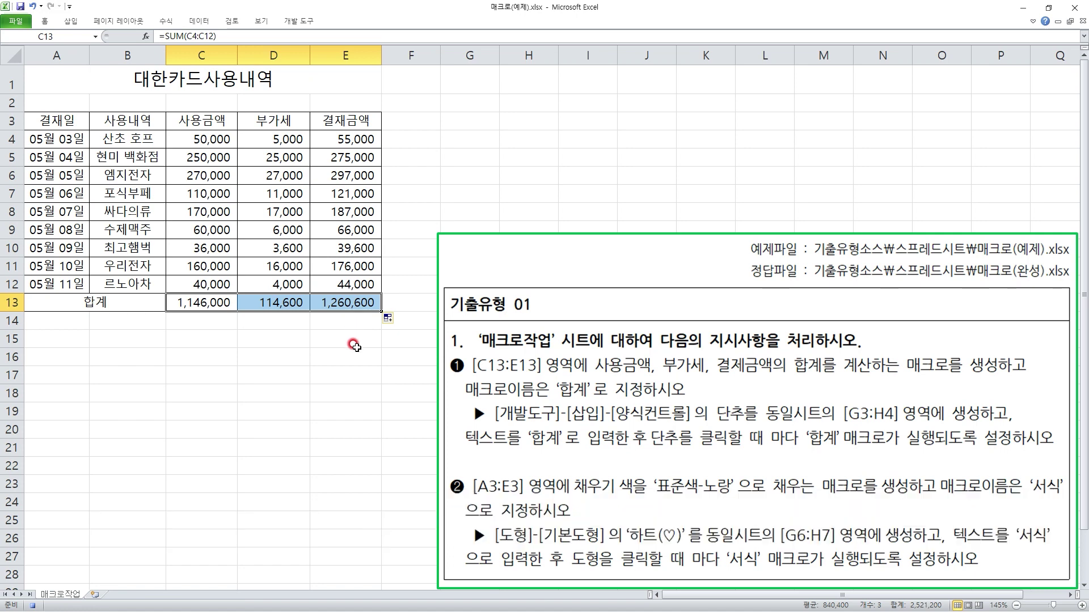
Select a blank cell below the table and stop recording the 합계 macro.
click(196, 368)
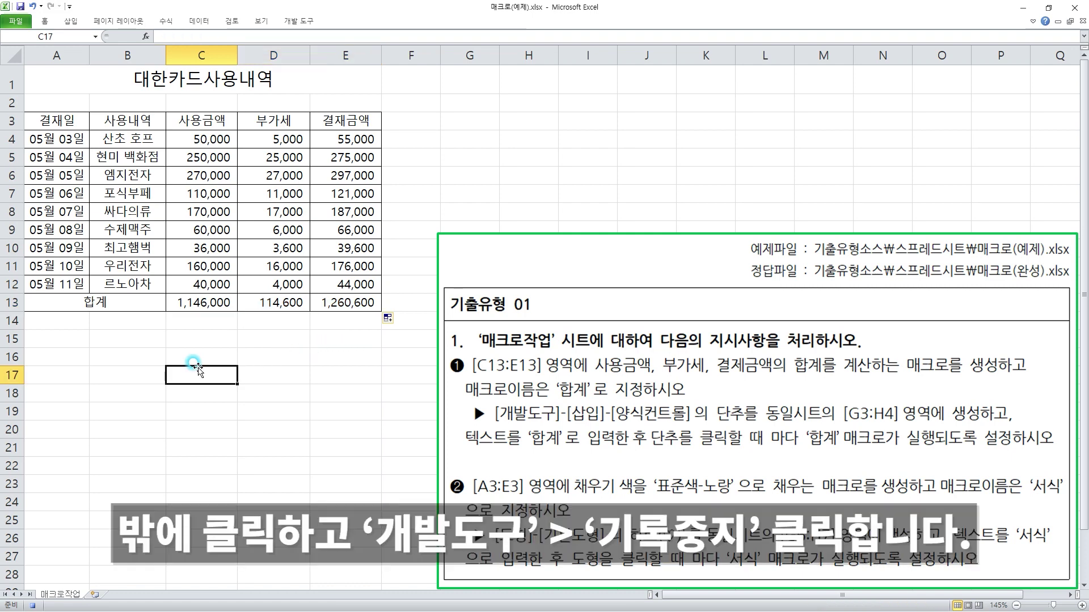
click(306, 23)
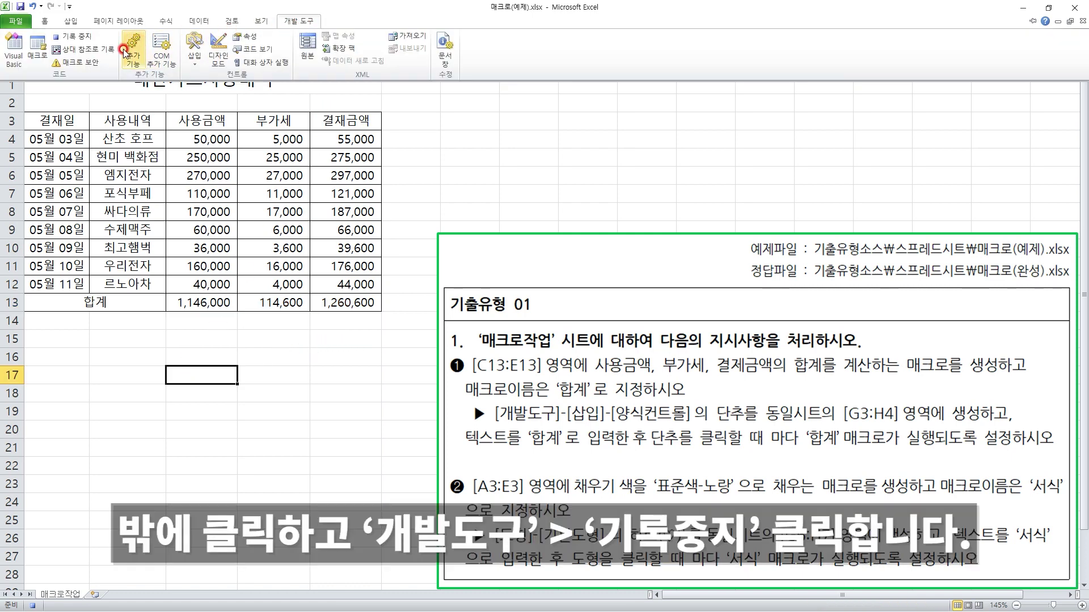
click(68, 37)
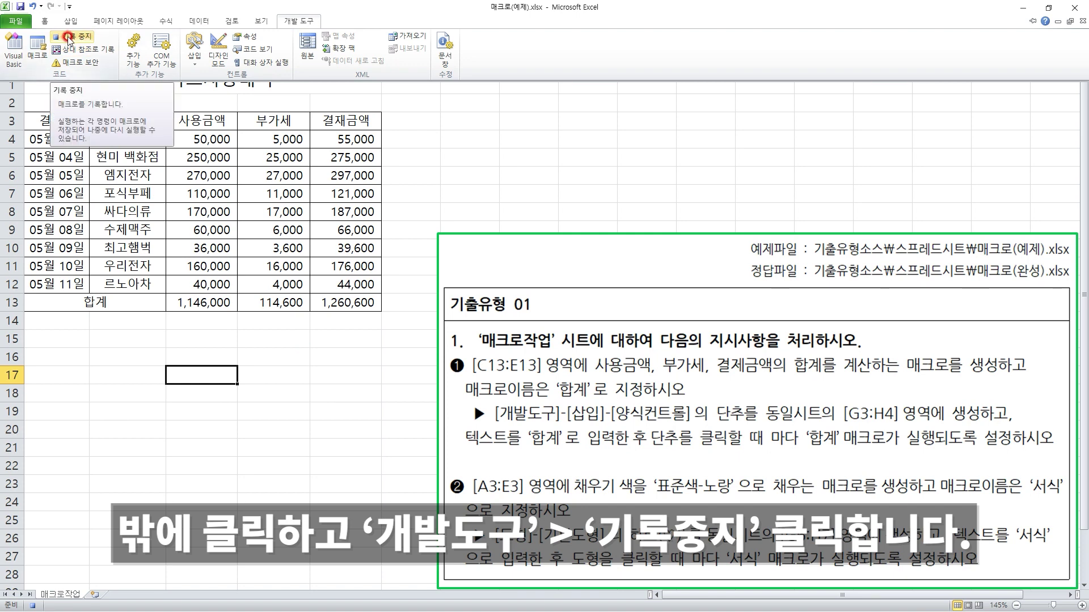
click(68, 37)
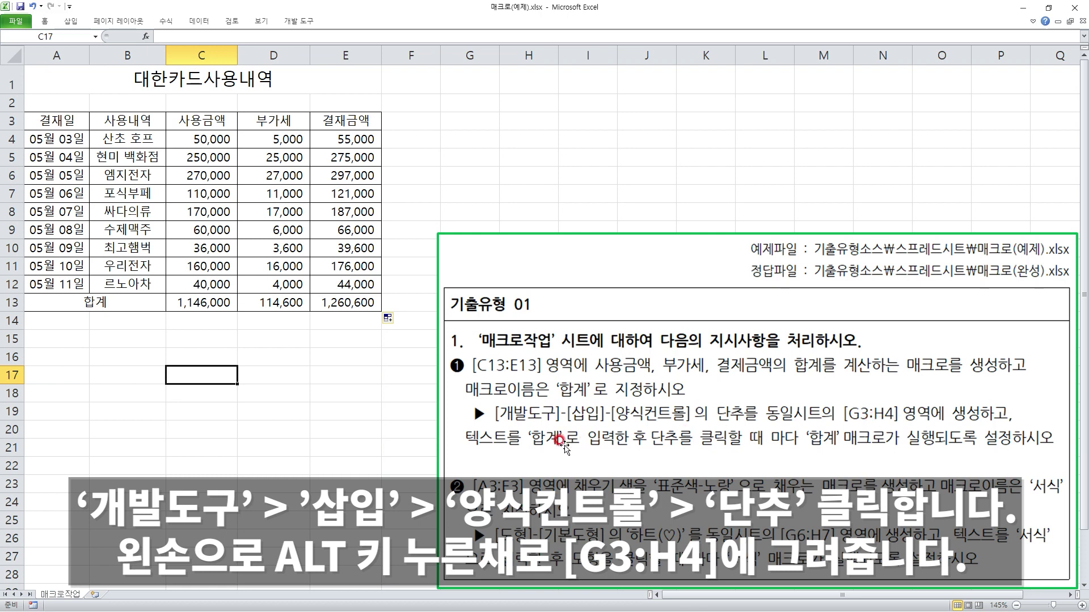
Draw a form control button exactly over cells G3:H4.
click(300, 22)
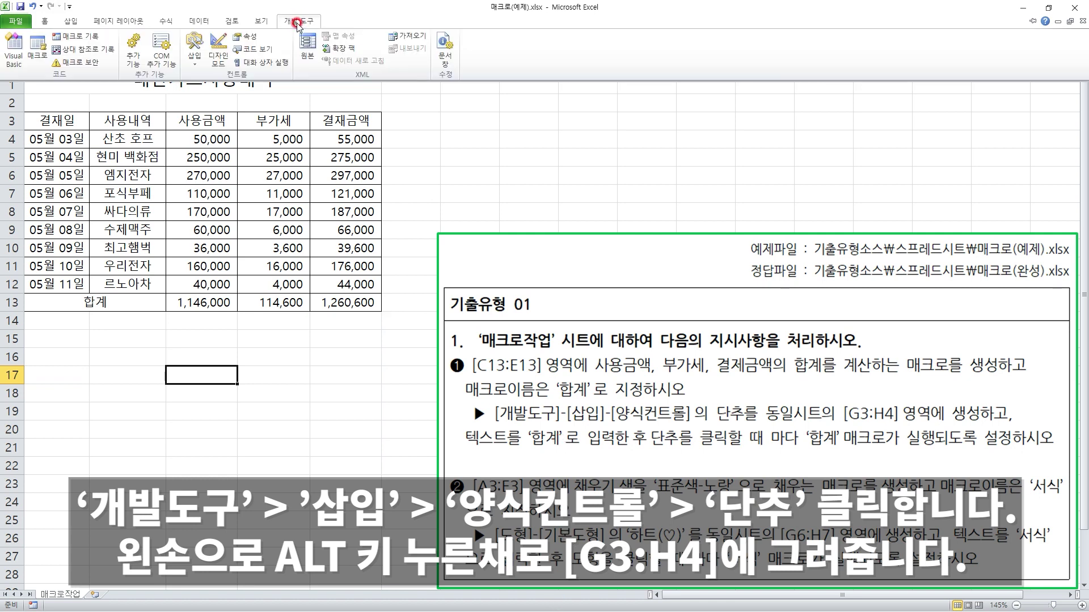
click(197, 63)
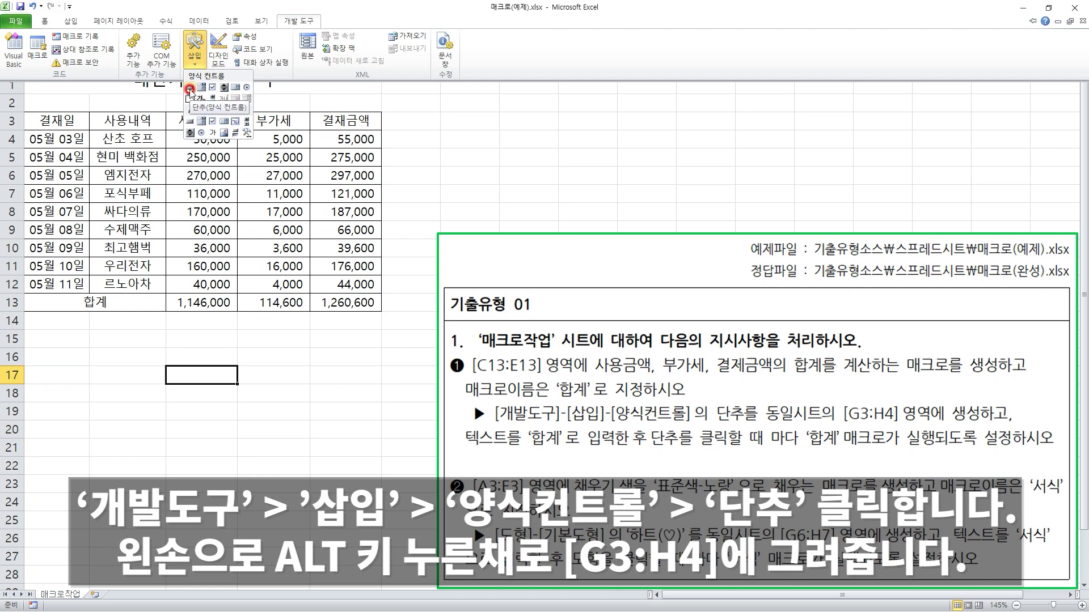
click(189, 89)
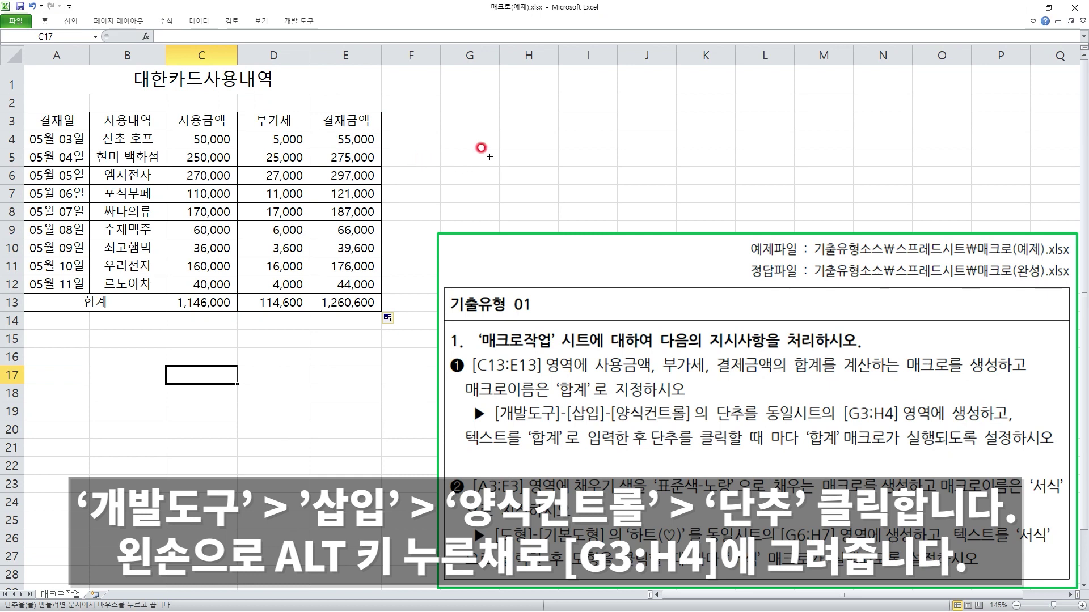
drag(441, 116, 552, 152)
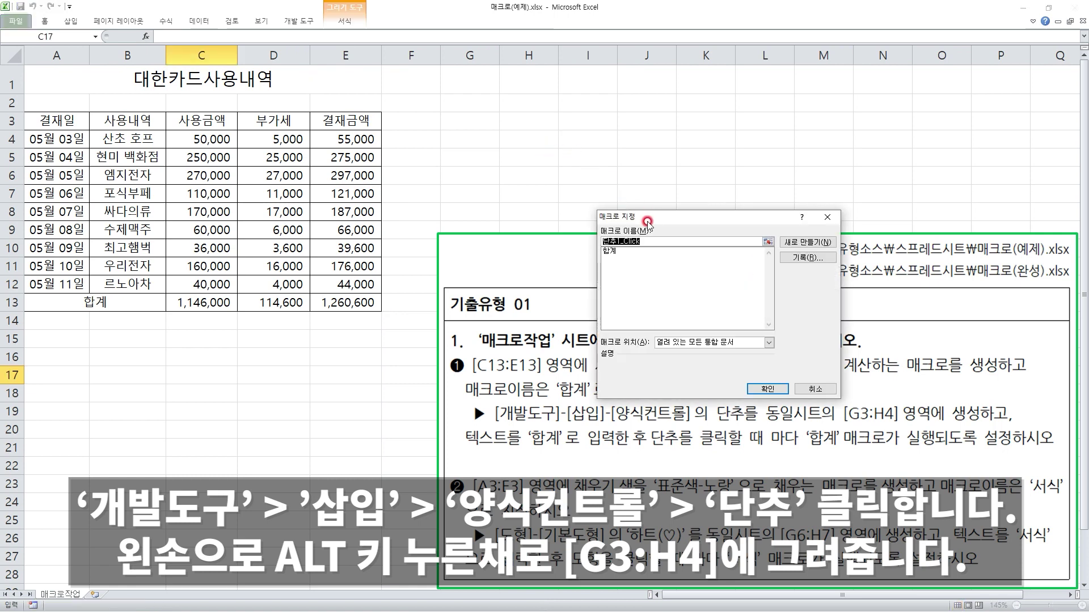
Assign the 합계 macro to the new button, label it 합계 and deselect it.
click(615, 251)
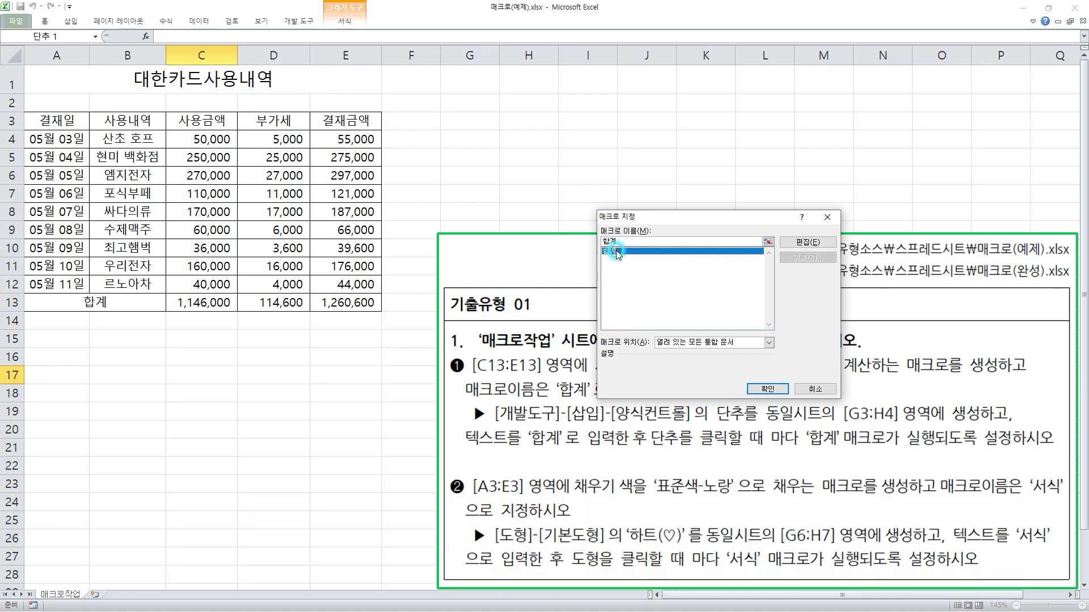
click(767, 389)
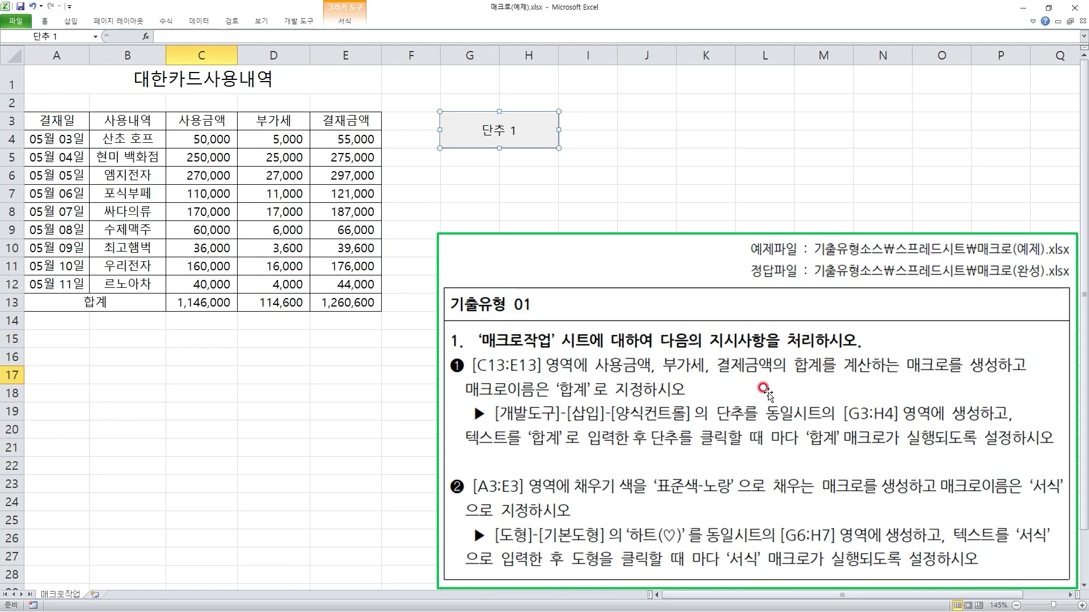
text(합계)
click(742, 180)
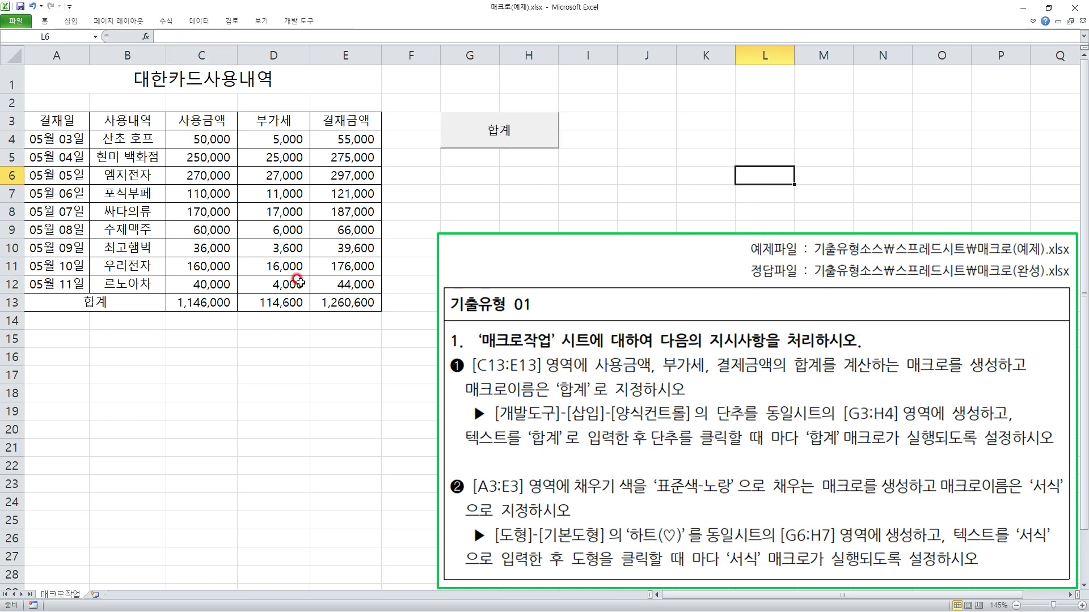
Clear the totals in C13:E13 and run the 합계 macro from its button to test it.
drag(210, 301, 335, 299)
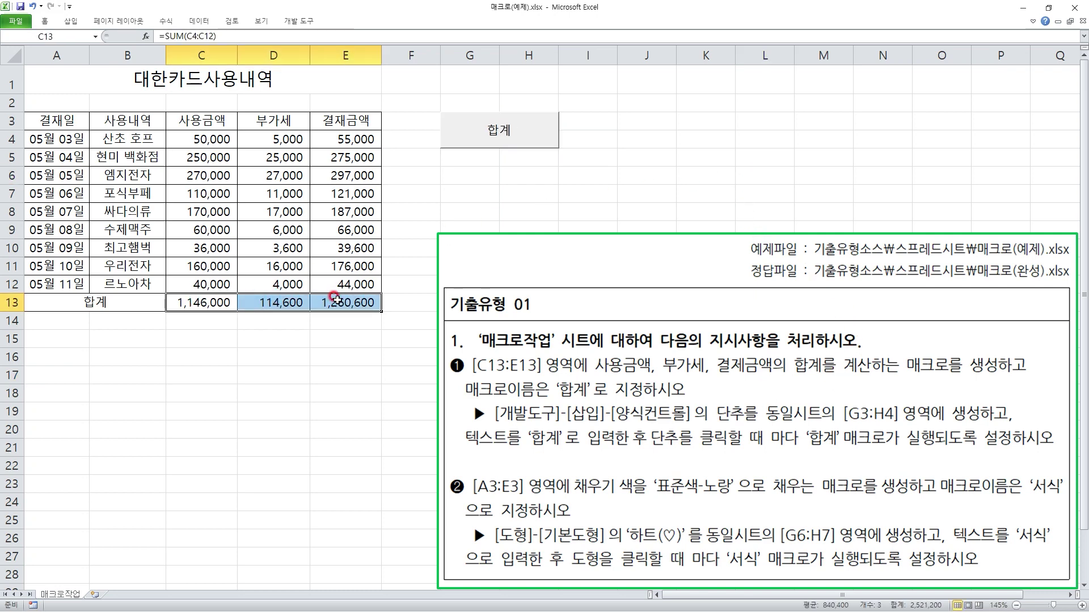
key(Delete)
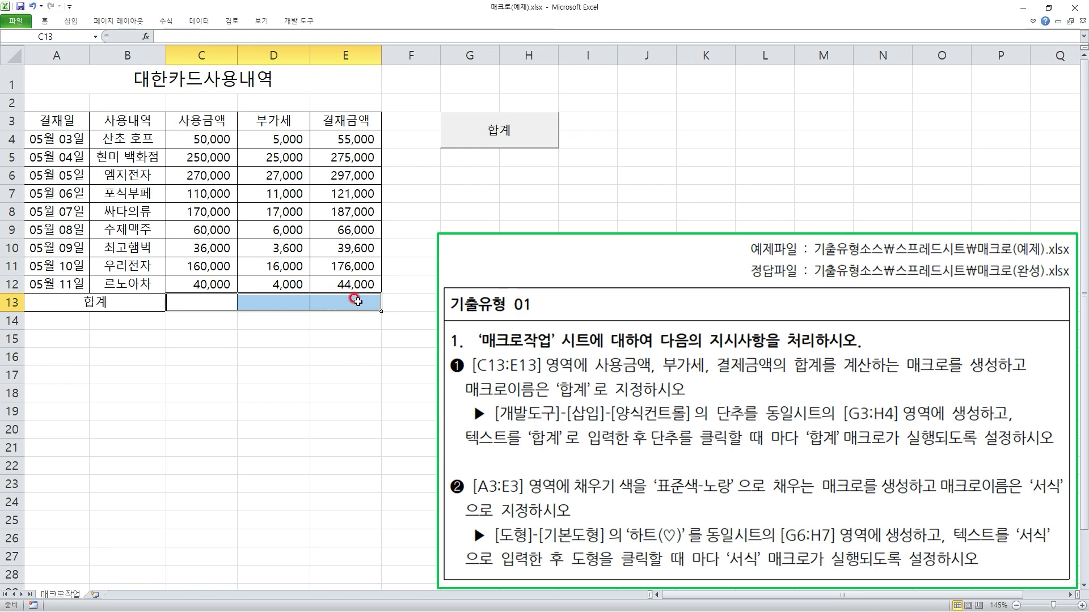
click(498, 131)
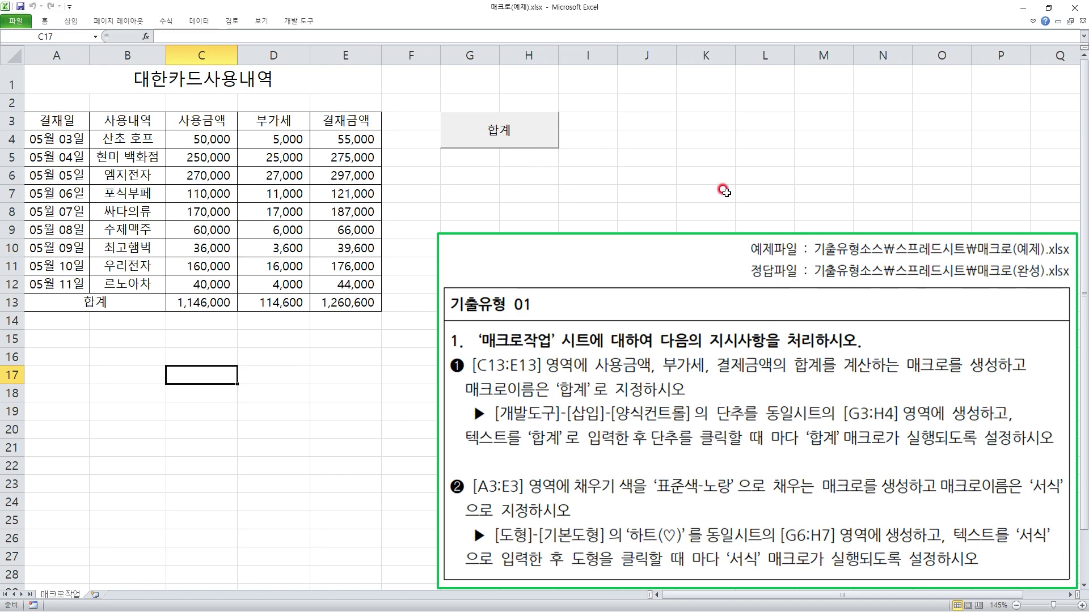
Select a blank cell outside the table and start recording a macro named 서식 in the current workbook.
click(798, 170)
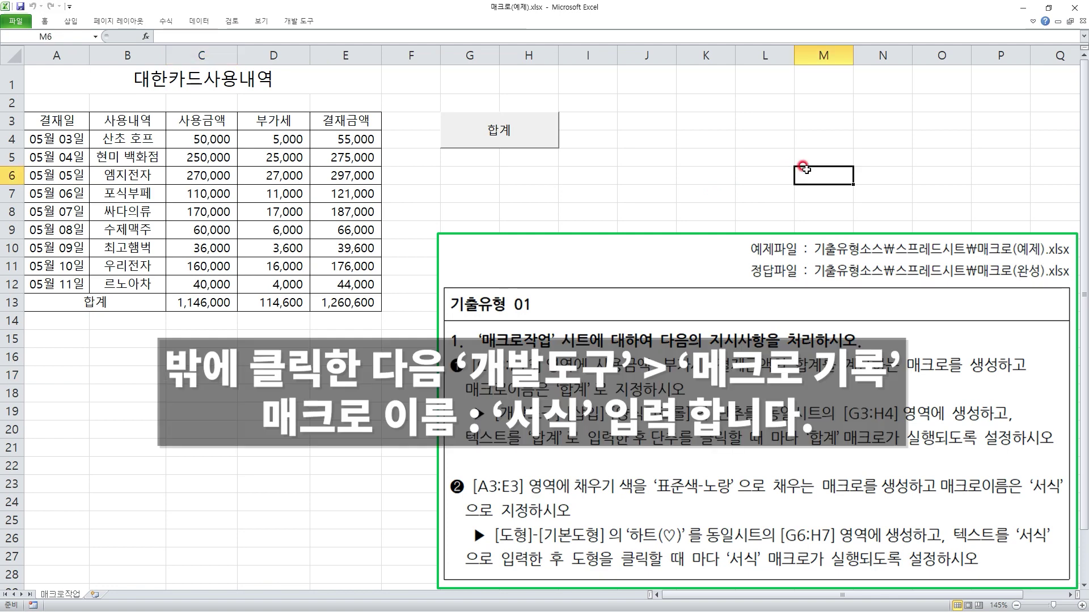
click(298, 21)
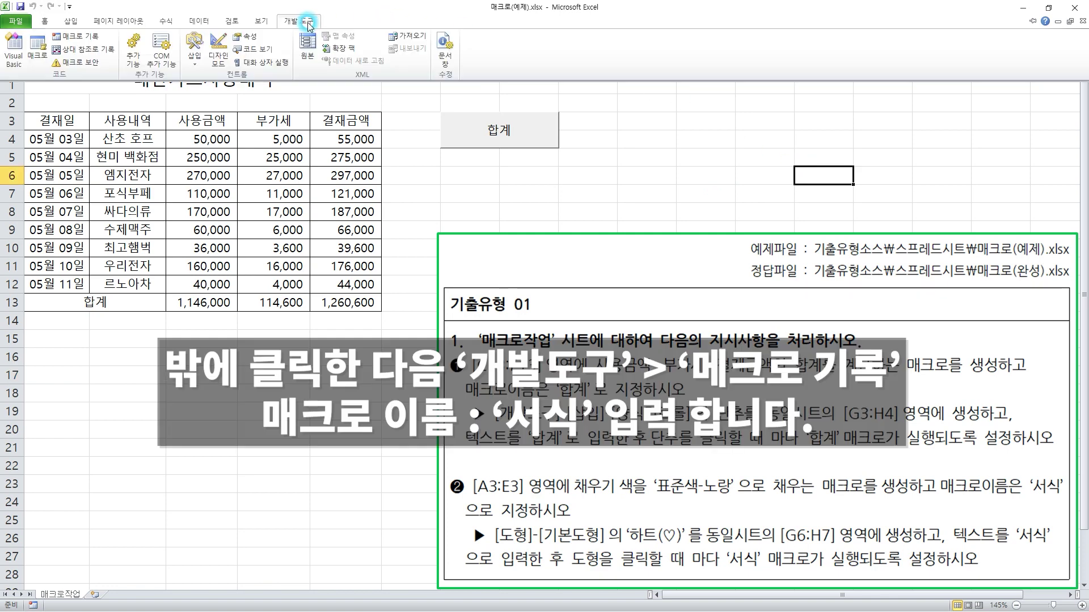
click(89, 38)
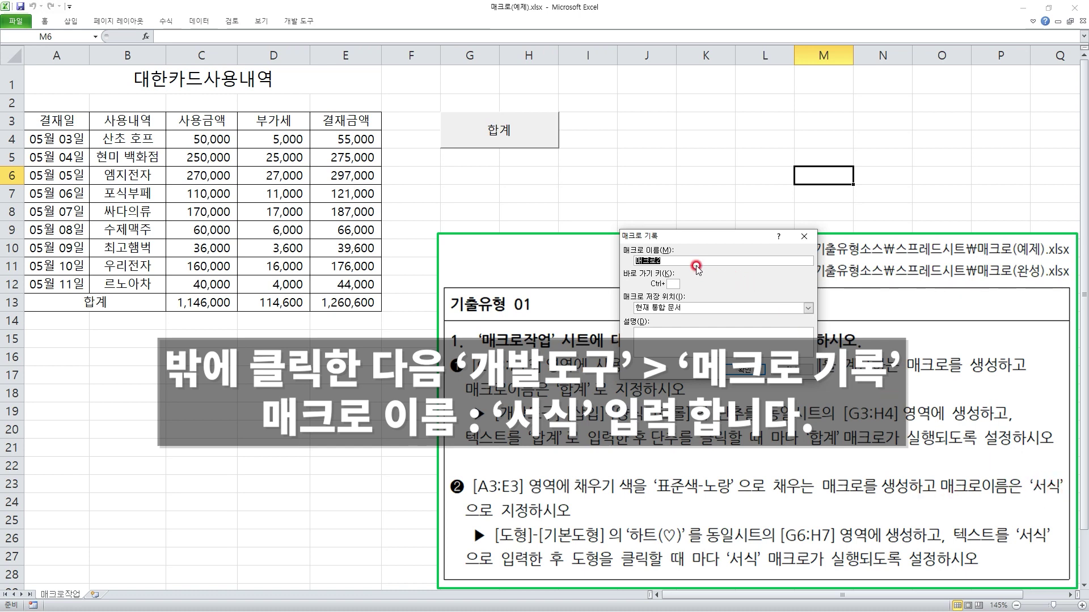
key(BackSpace)
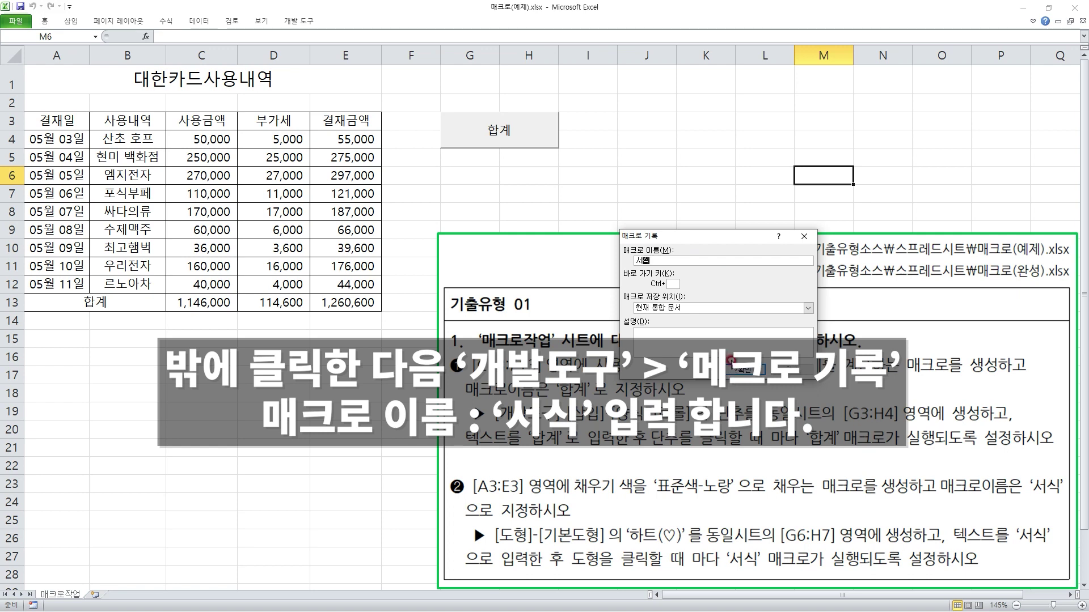
click(746, 370)
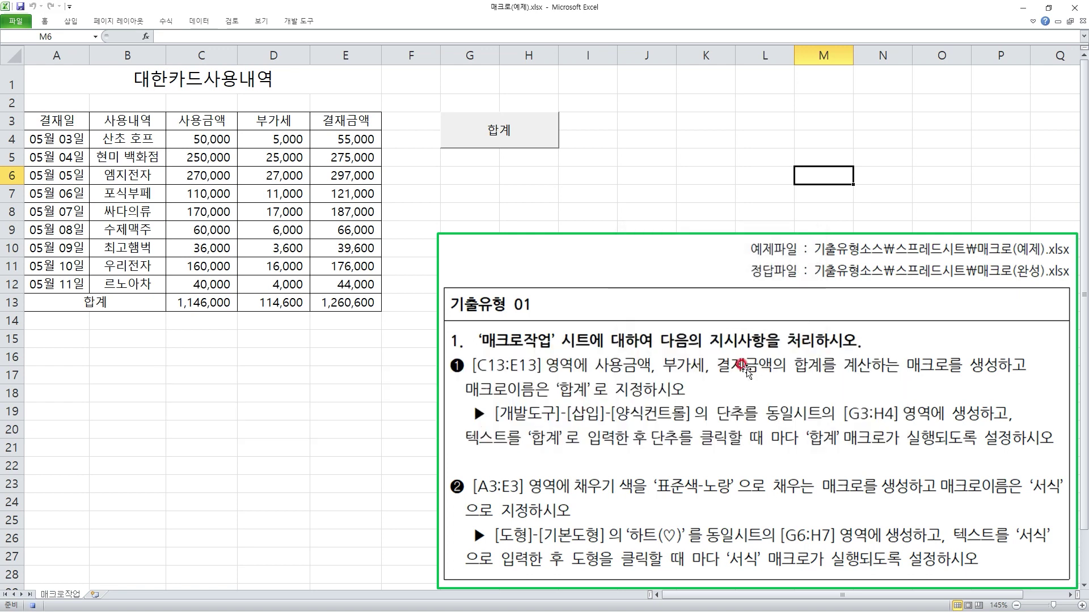
Fill the header cells A3:E3 with the standard colour 노랑 (yellow).
click(64, 131)
drag(66, 124, 333, 127)
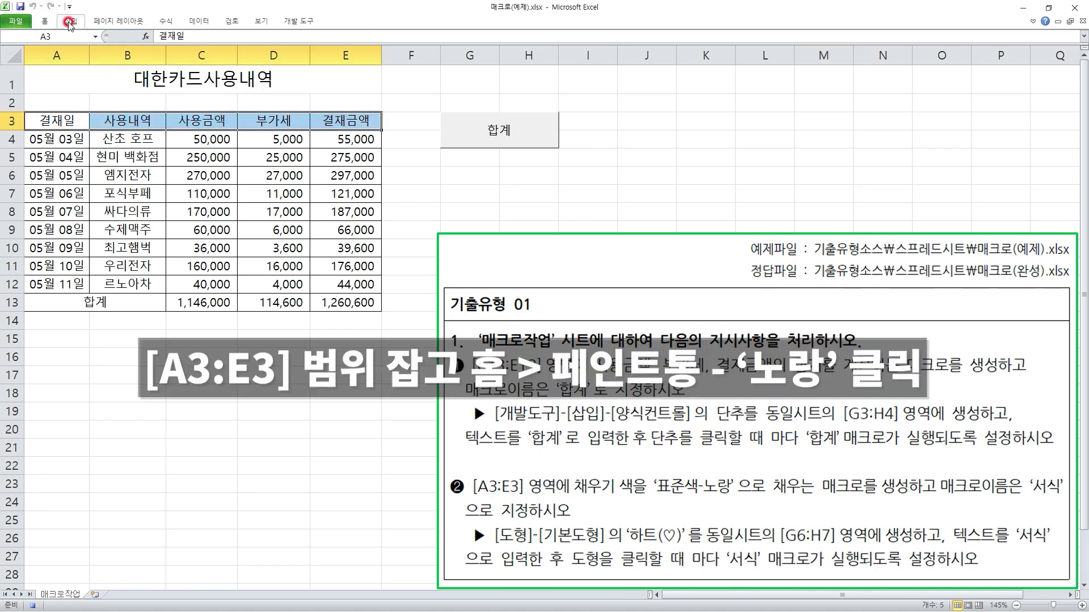
click(48, 21)
click(173, 59)
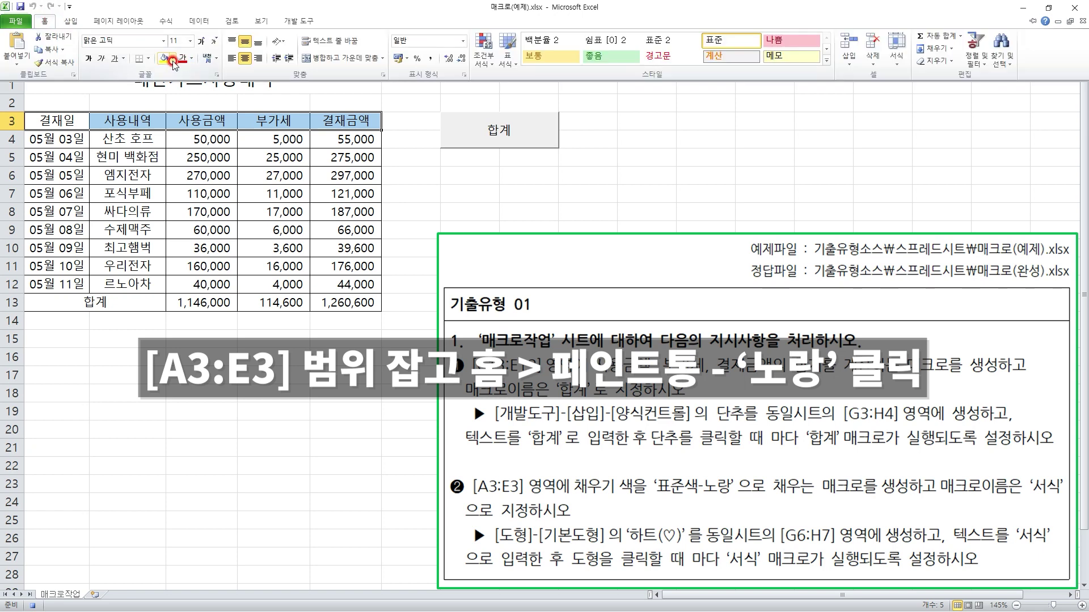
click(187, 143)
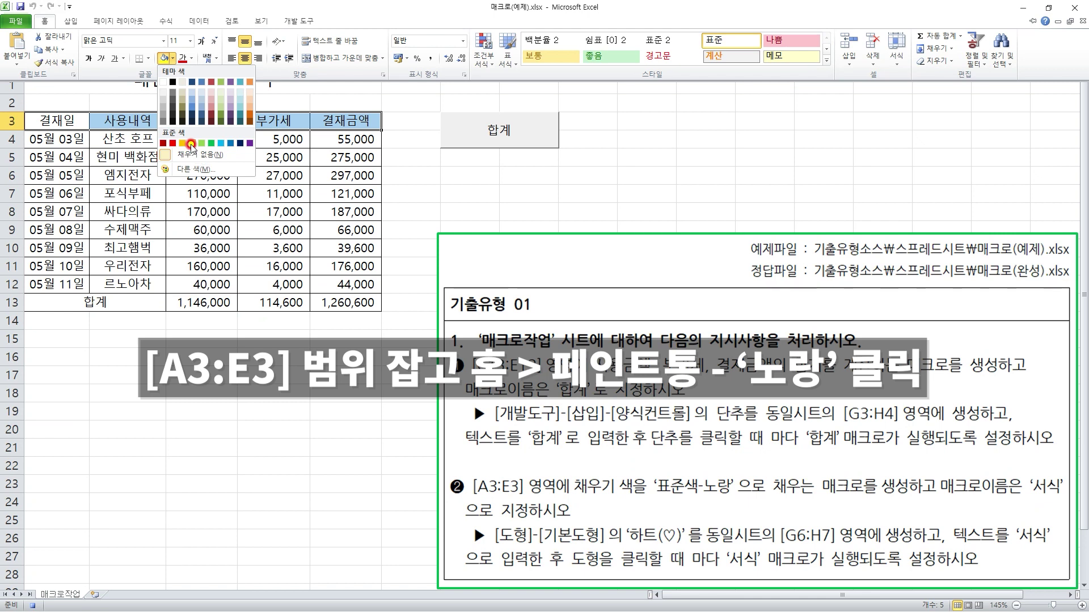
click(191, 144)
key(ctrl+F1)
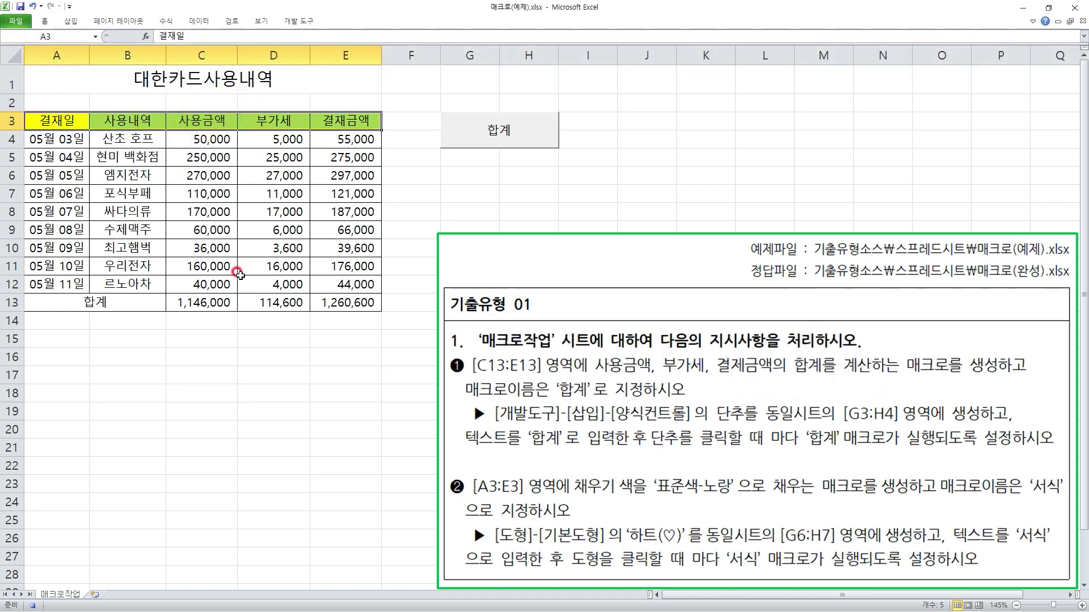
Select a blank cell below the table and stop recording the 서식 macro.
click(250, 394)
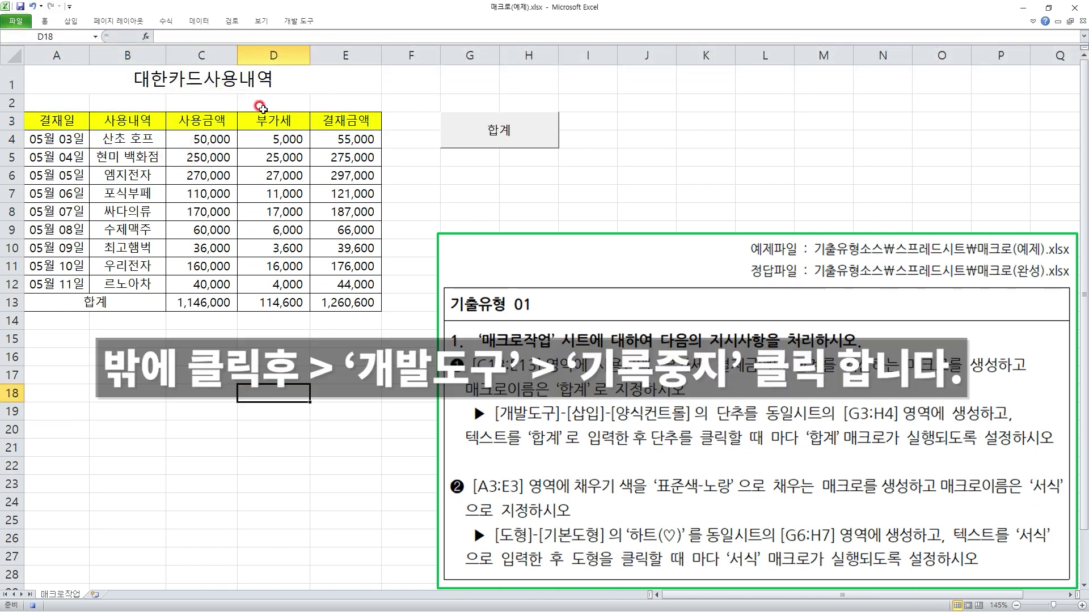
click(299, 21)
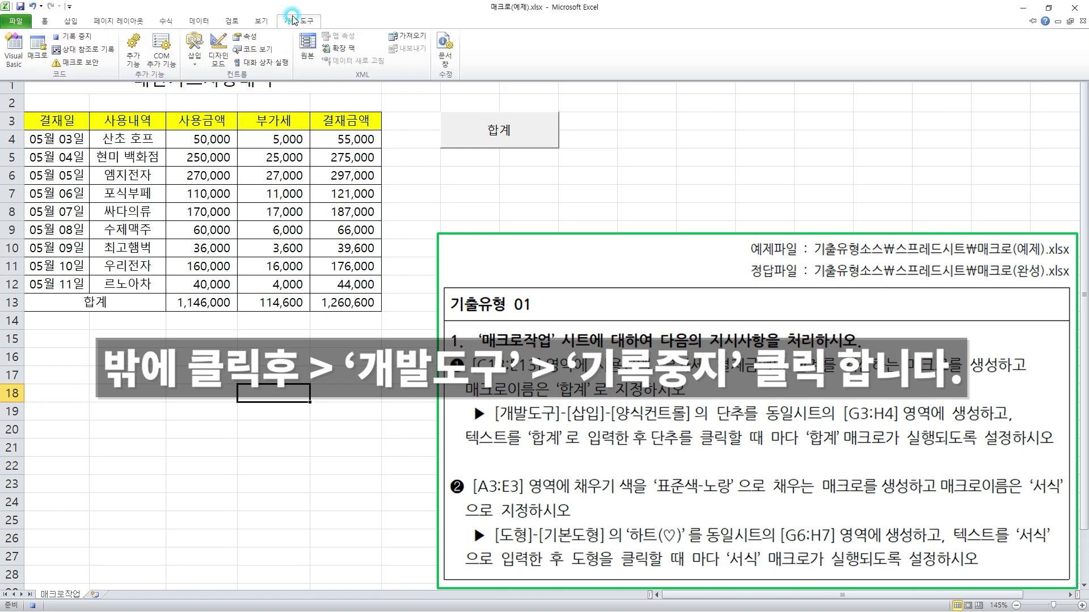
click(75, 37)
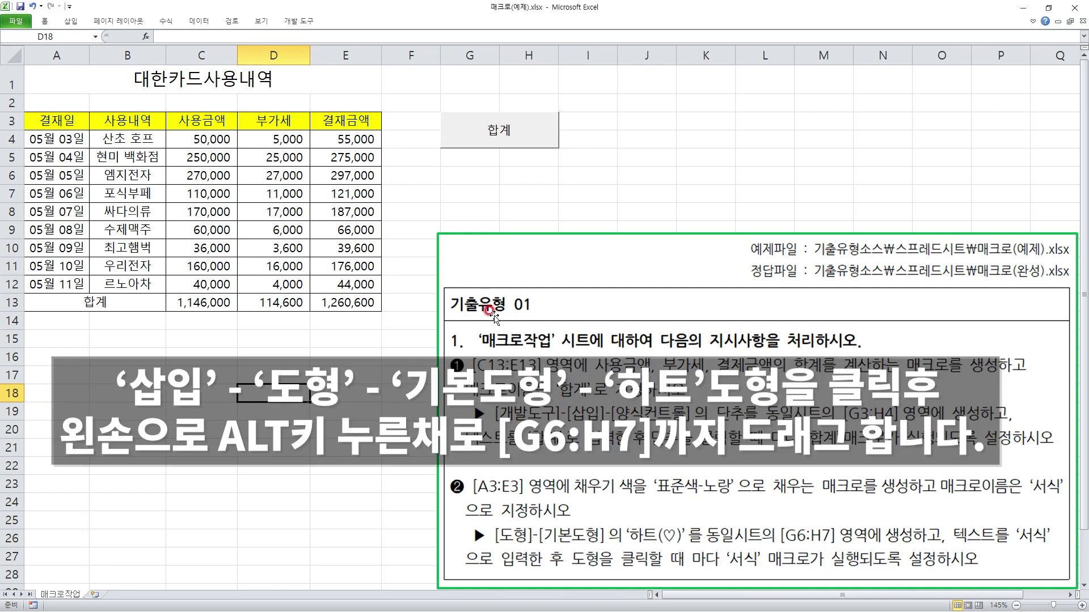
Insert a heart (하트) basic shape snapped to the cell range G6:H7.
click(72, 21)
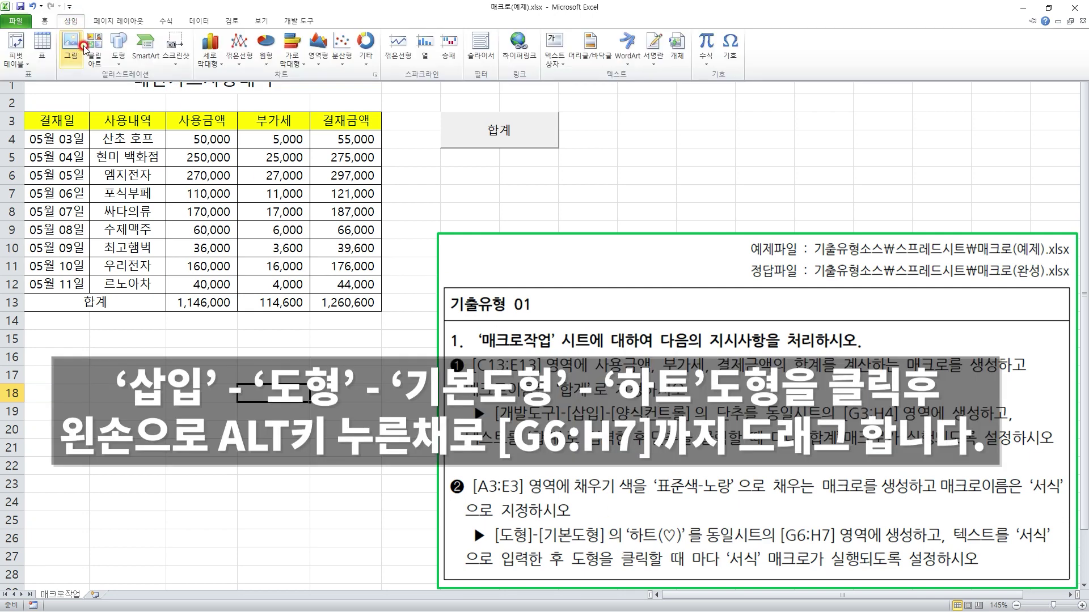
click(118, 51)
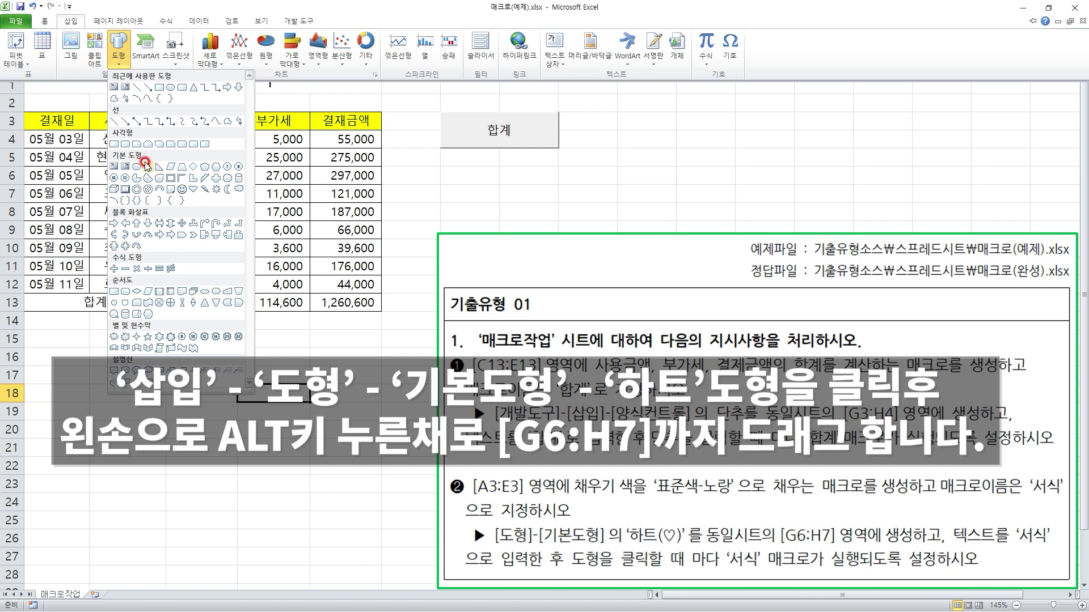
click(195, 194)
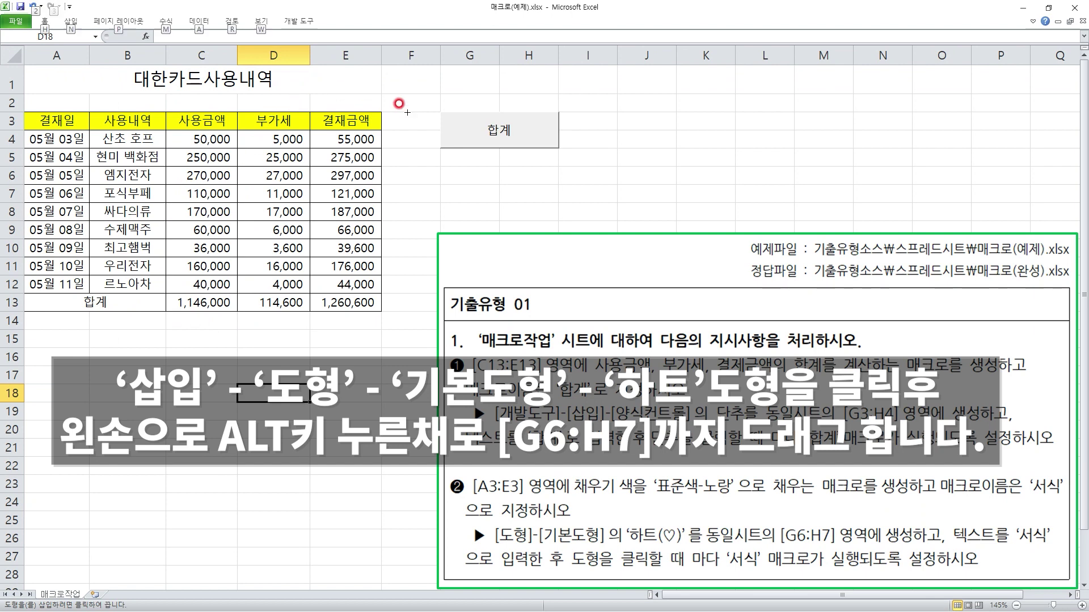
key(alt)
drag(439, 164, 540, 209)
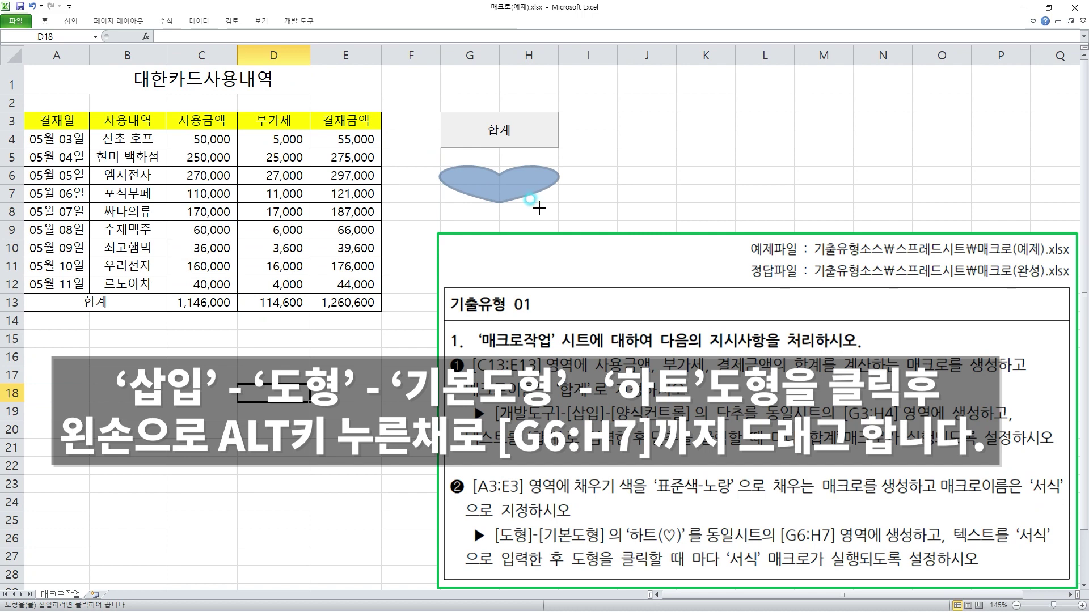
drag(539, 209, 540, 209)
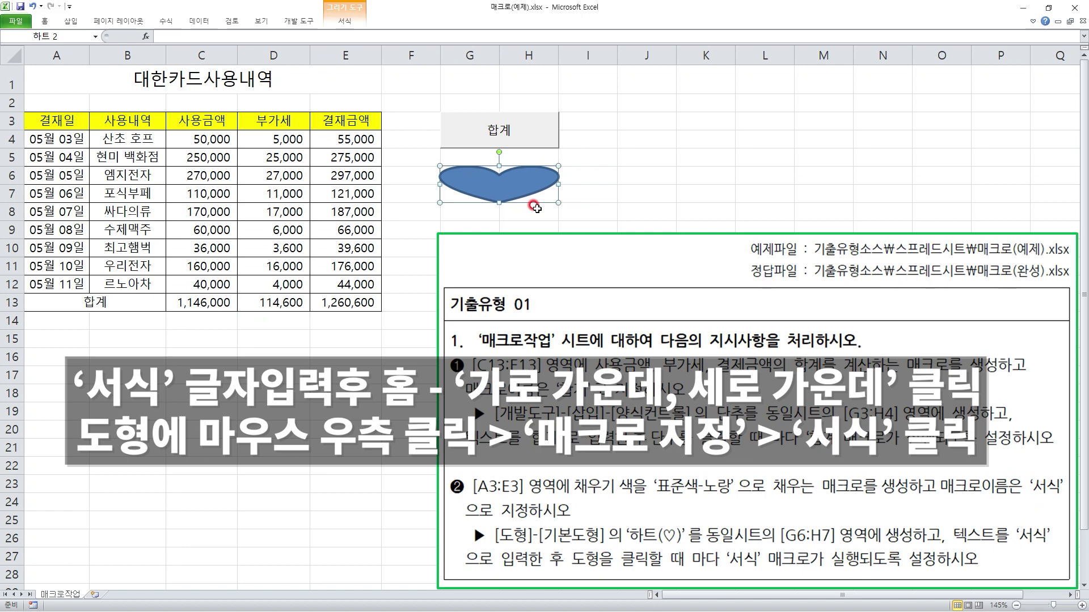
Label the heart shape 서식 and centre its text horizontally and vertically.
text(서시)
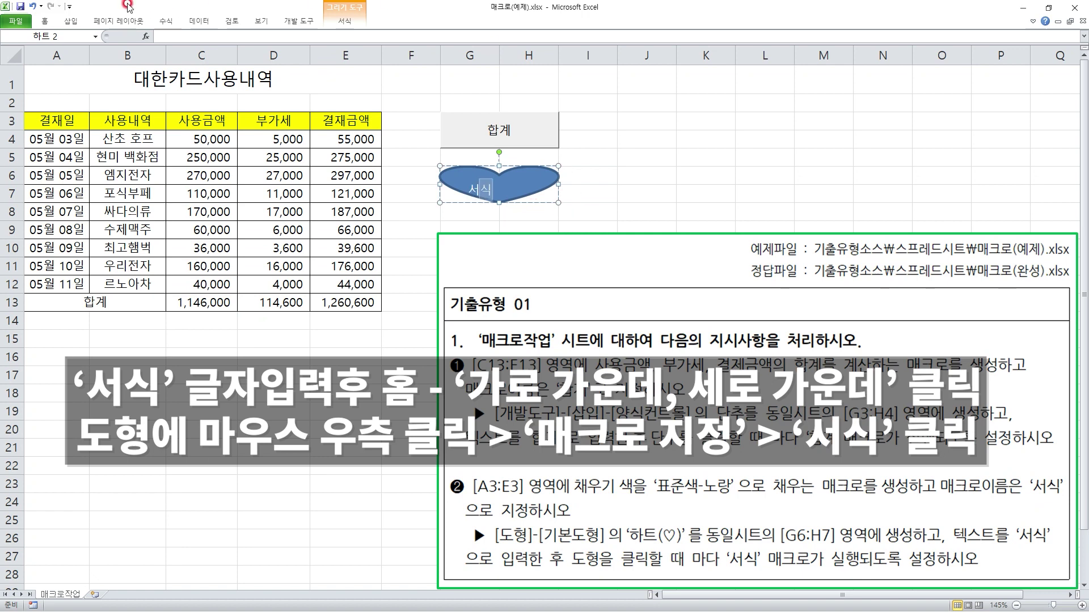
click(1033, 21)
click(44, 21)
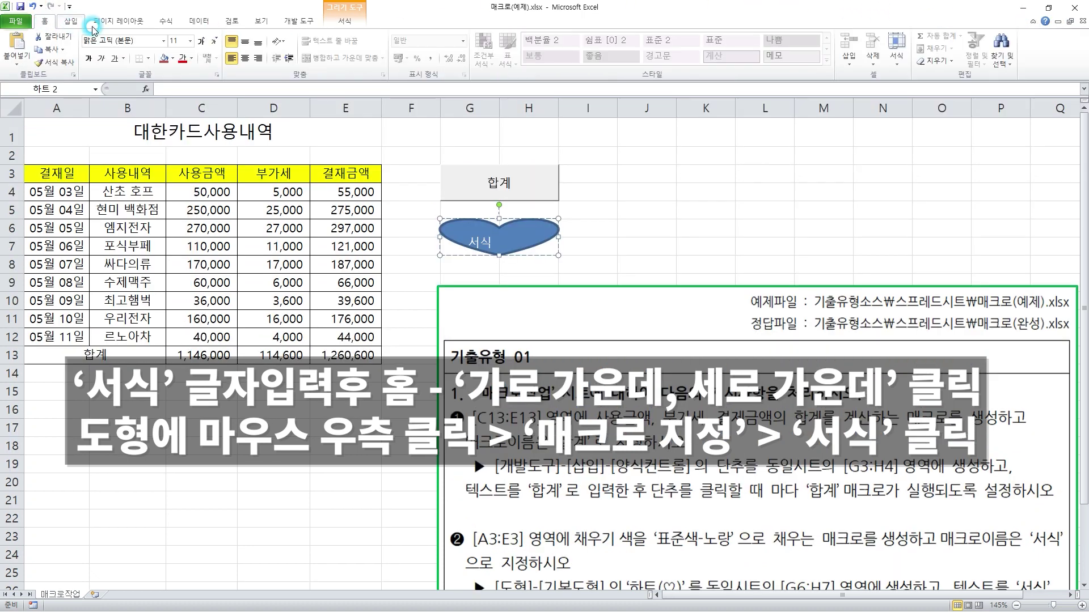
click(245, 42)
click(245, 58)
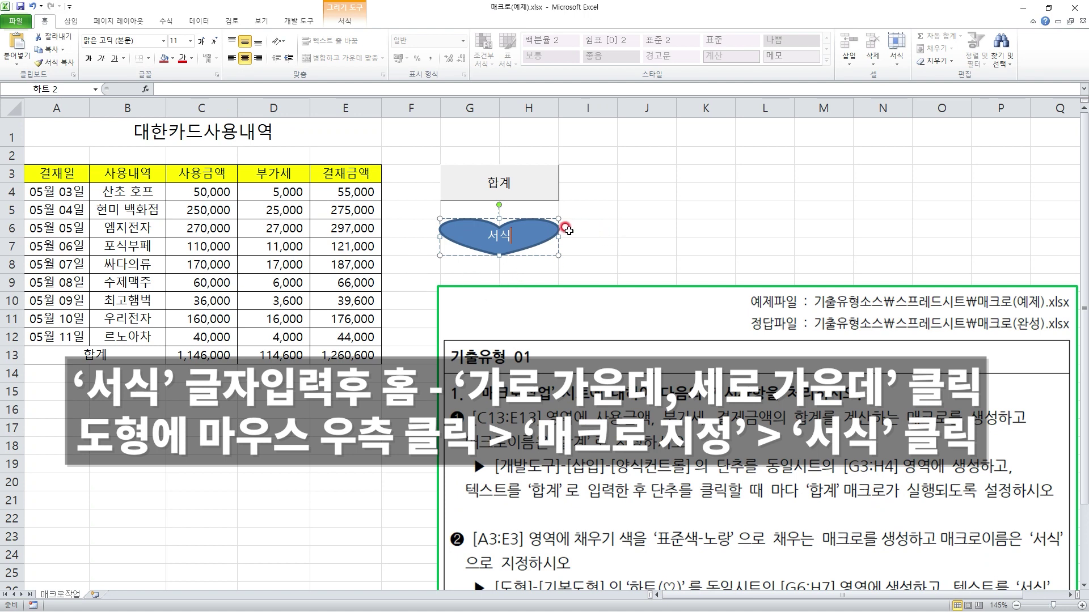
Assign the 서식 macro to the heart shape and deselect the shape.
right_click(527, 230)
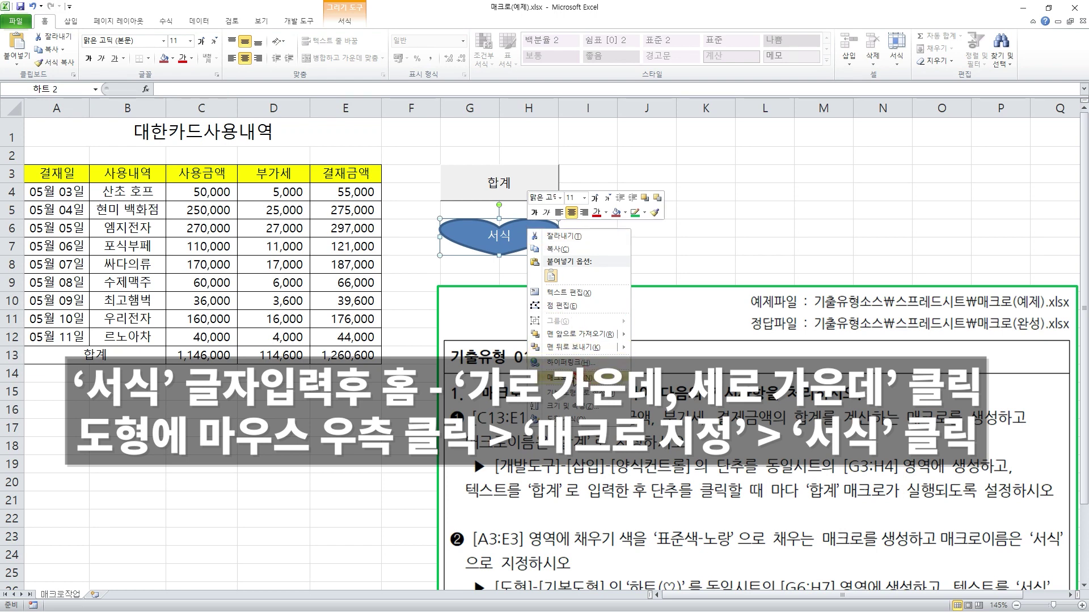
click(573, 378)
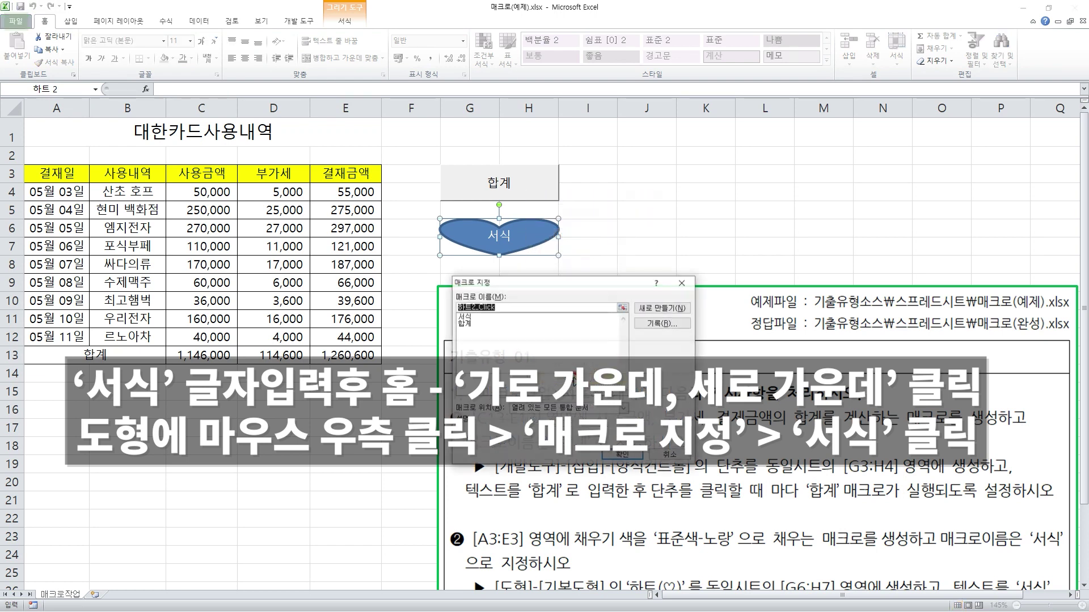
click(475, 319)
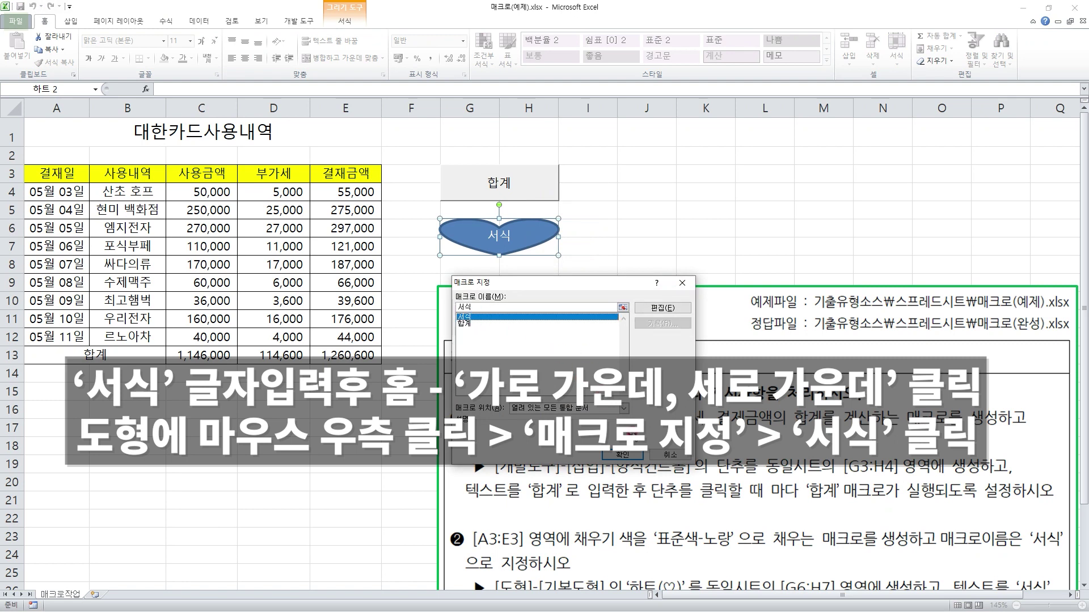
click(622, 458)
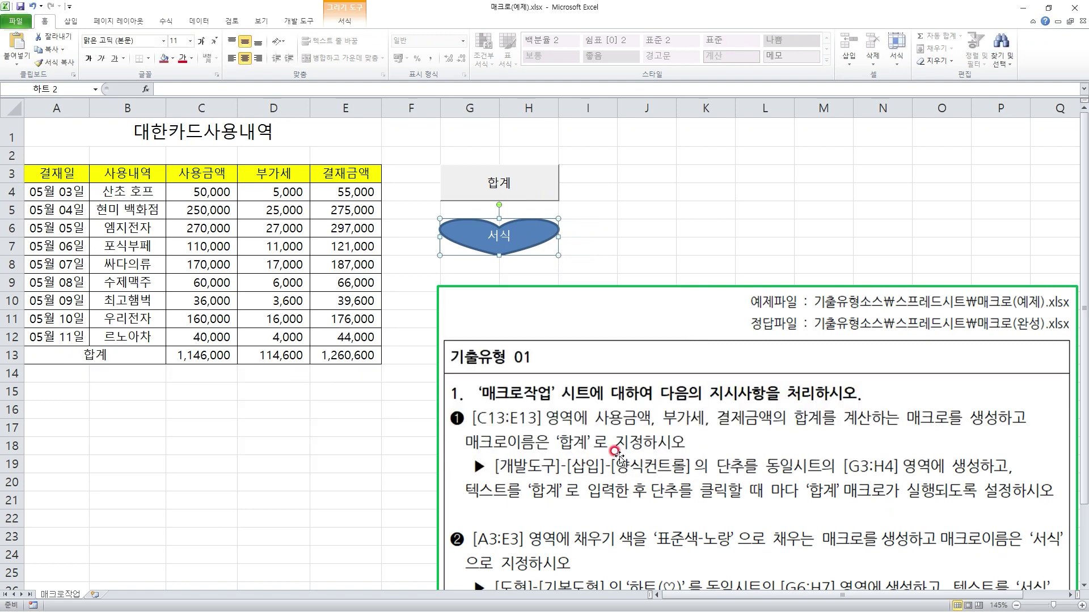
click(707, 245)
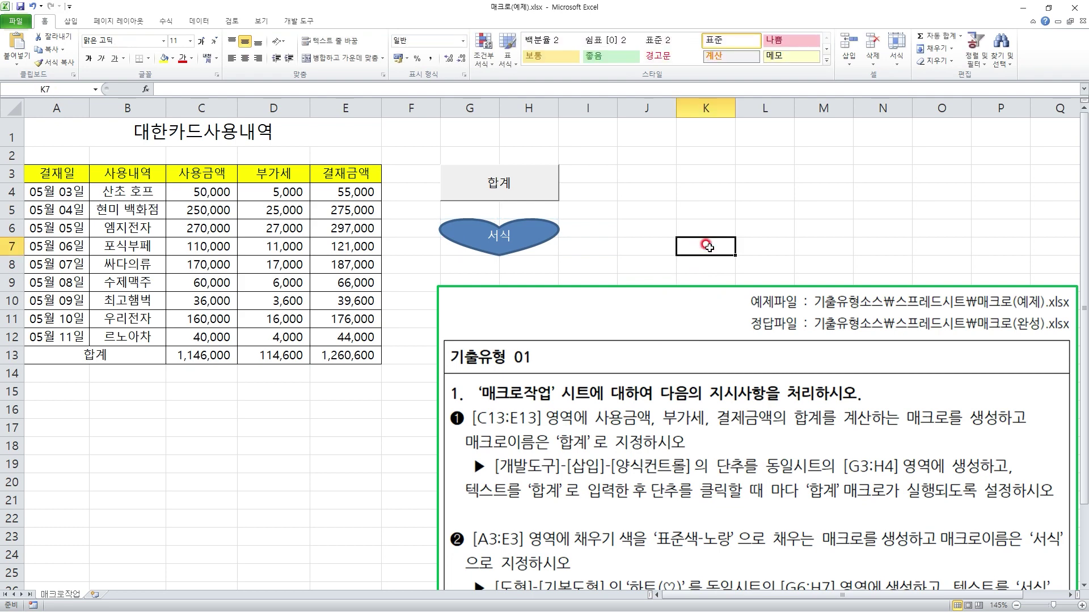
Remove the fill from the header cells A3:E3 and run the 서식 macro from the heart shape to test it.
click(47, 173)
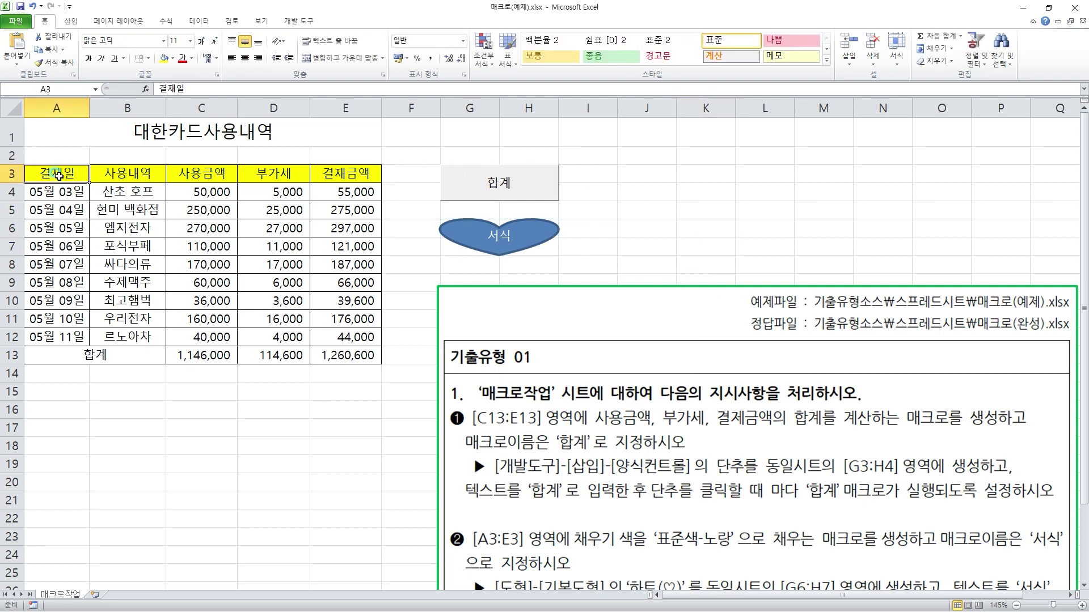
drag(48, 174, 339, 172)
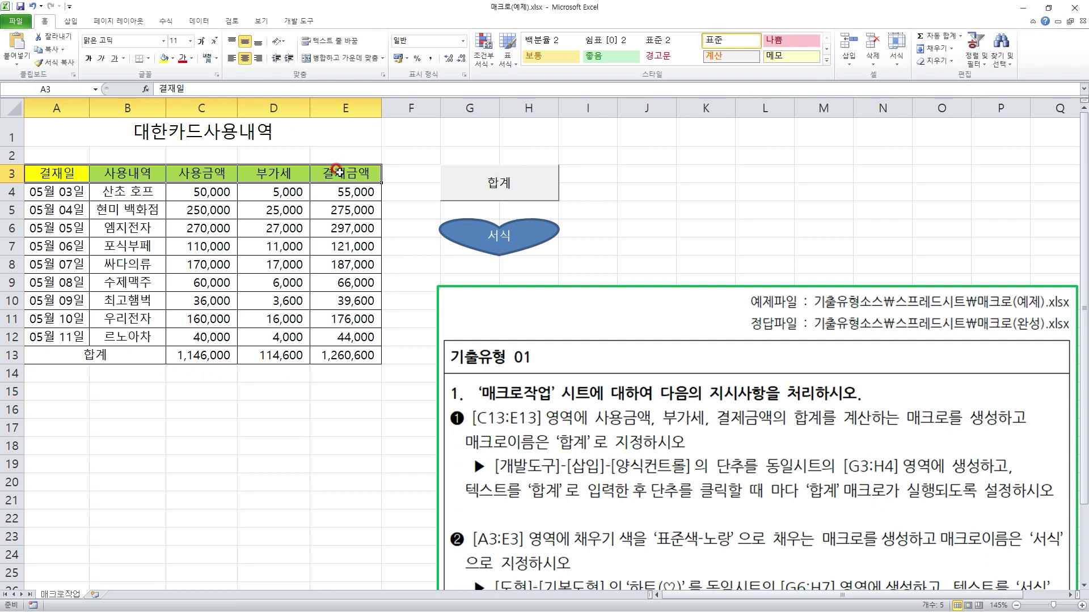
click(174, 58)
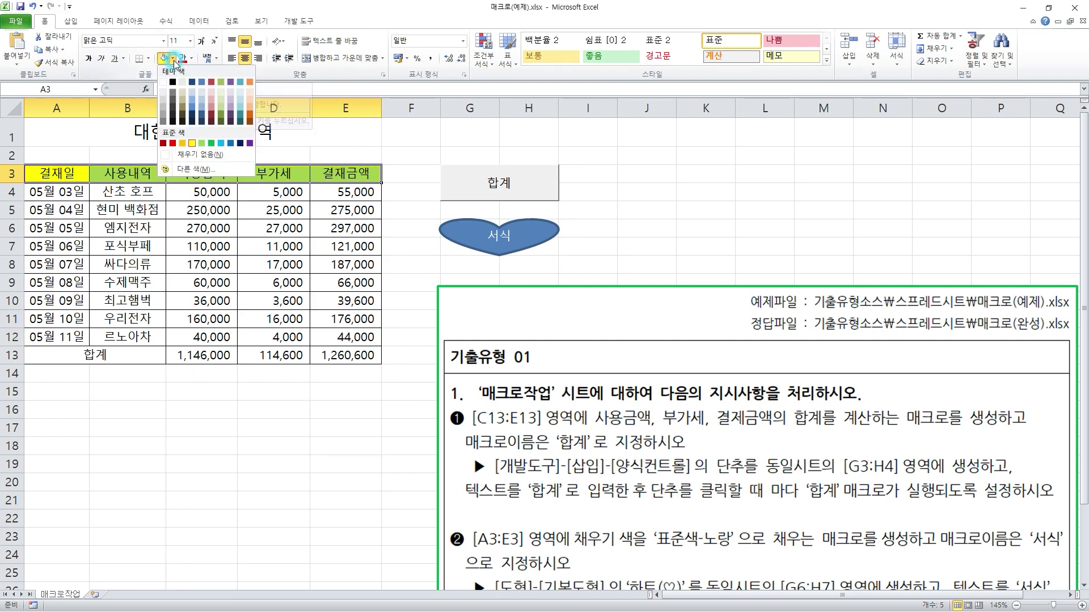
click(205, 155)
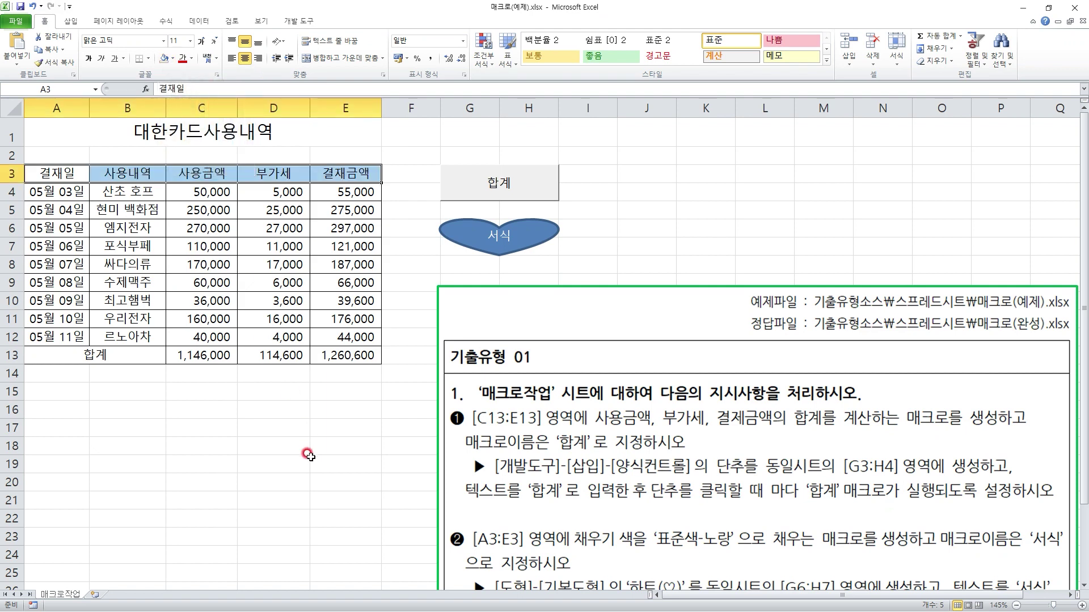
drag(341, 463, 305, 458)
click(266, 426)
click(697, 219)
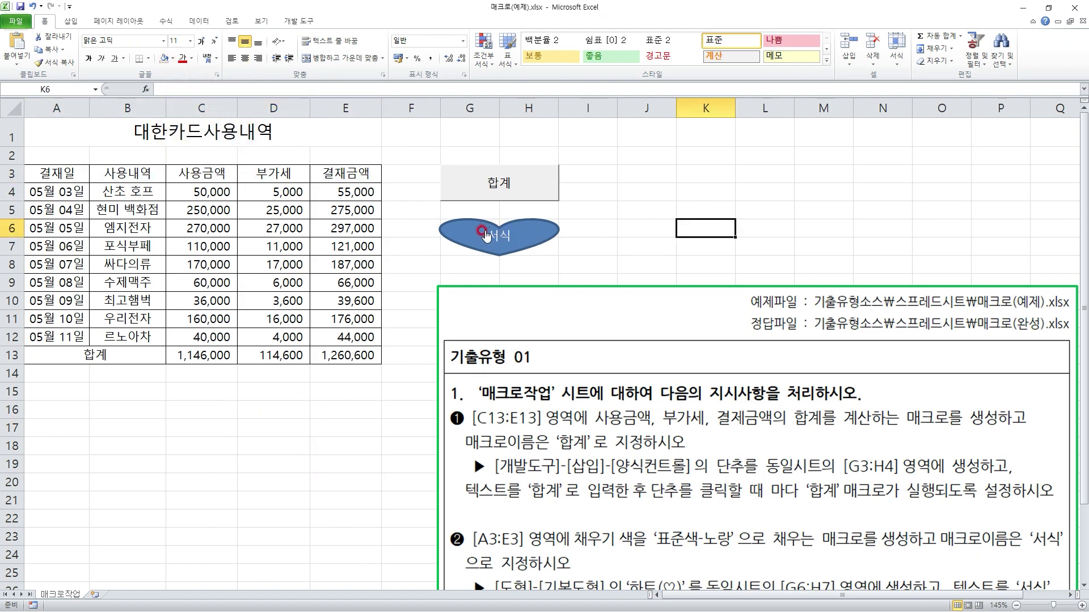
click(484, 235)
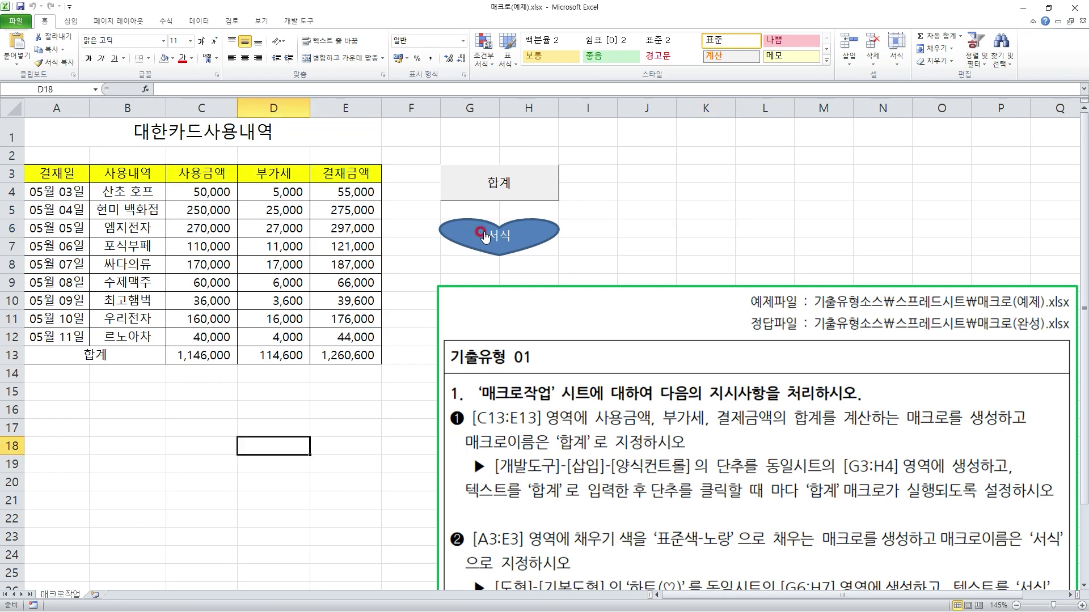